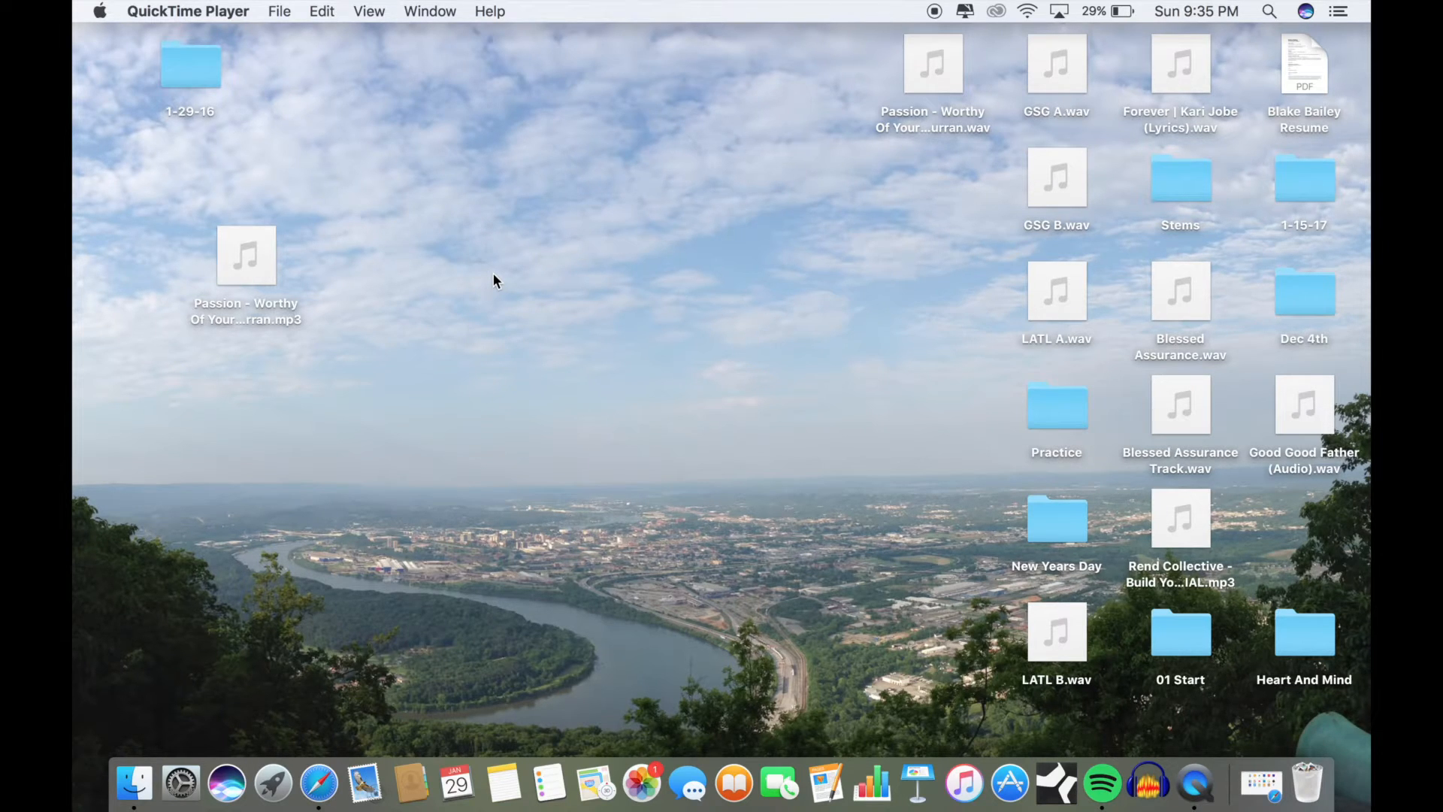
# Step: Open YouTube in Safari, start the "Passion - Worthy Of Your Name (Lyric Video)" video and pause it
pyautogui.click(317, 784)
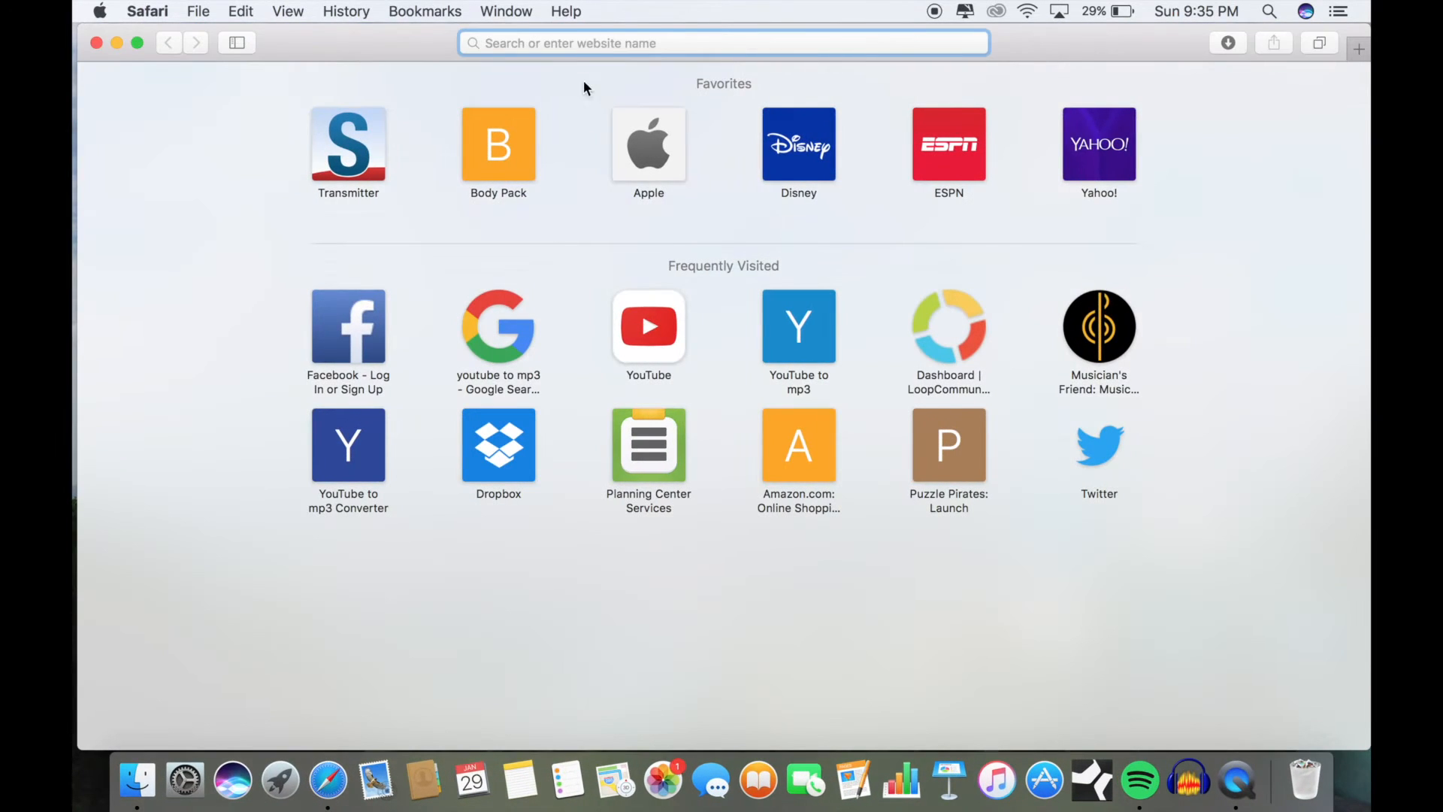
pyautogui.write('you')
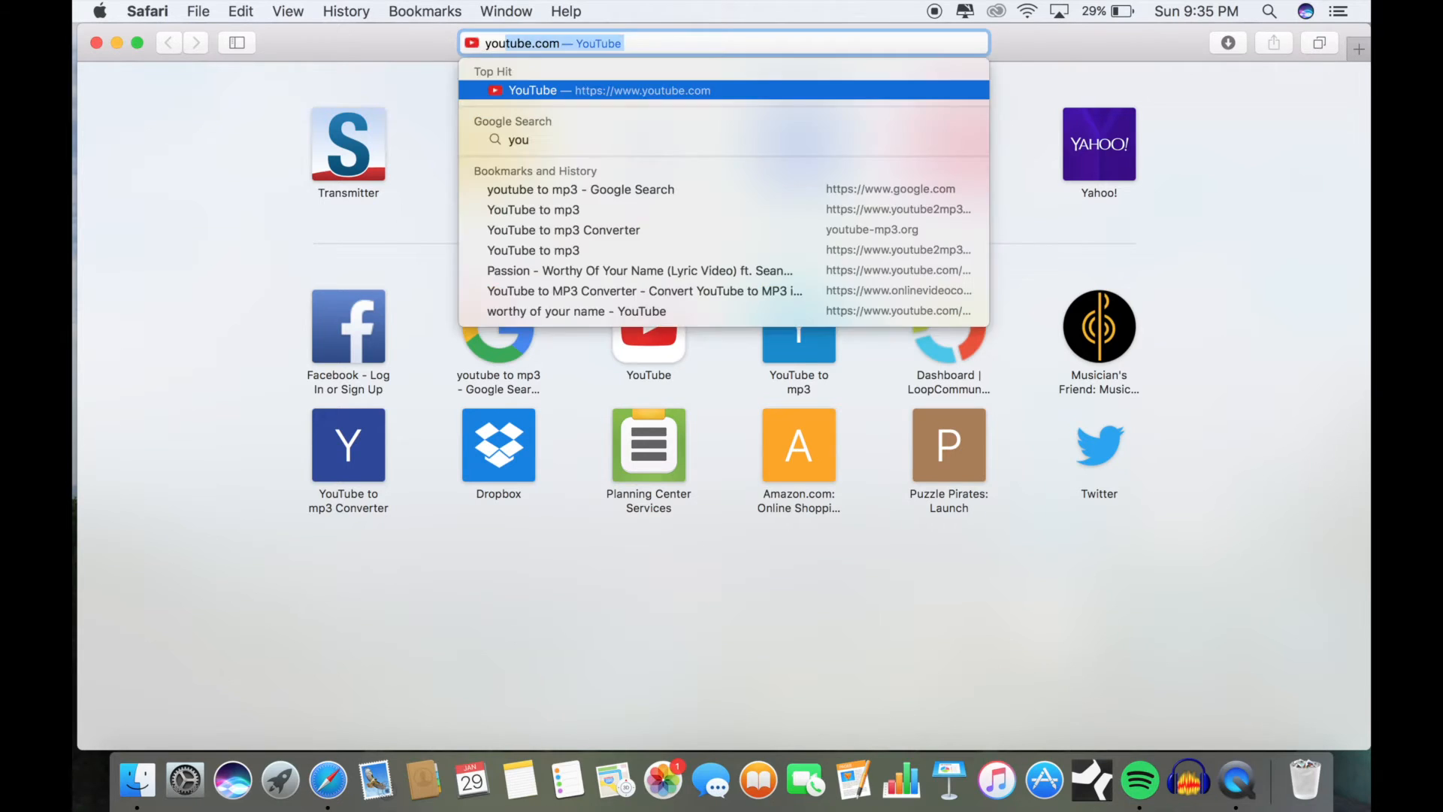
pyautogui.press('Return')
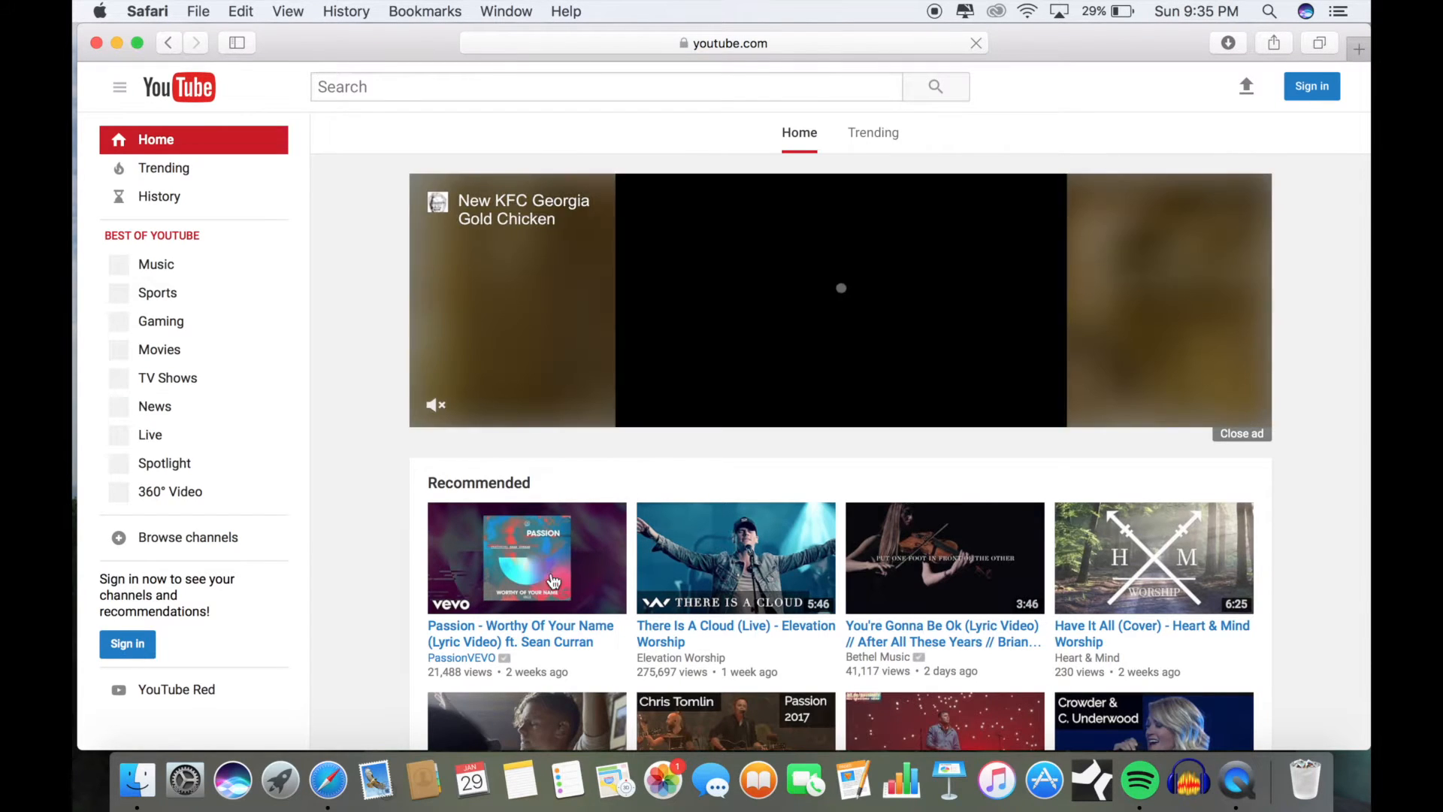
pyautogui.click(551, 633)
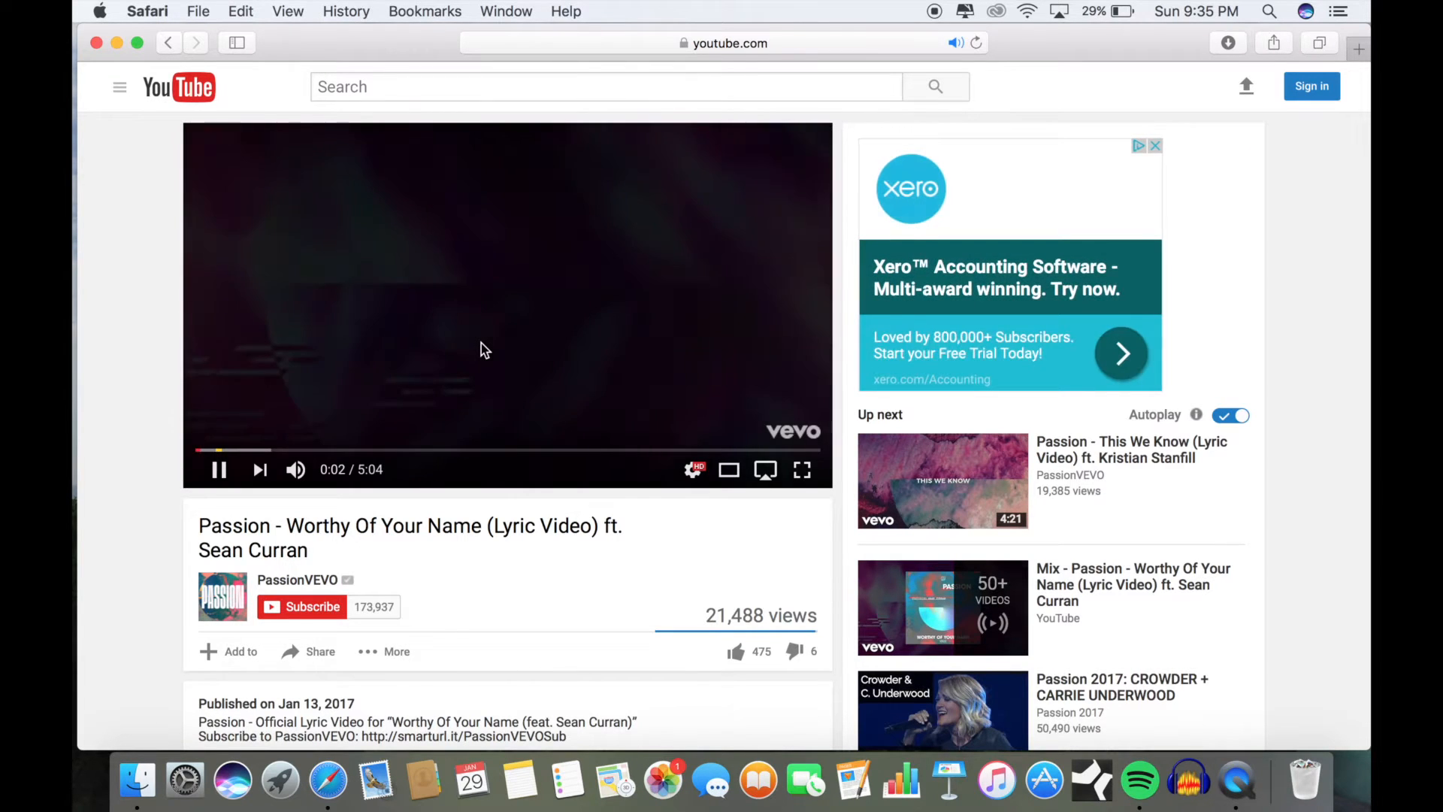
pyautogui.click(365, 373)
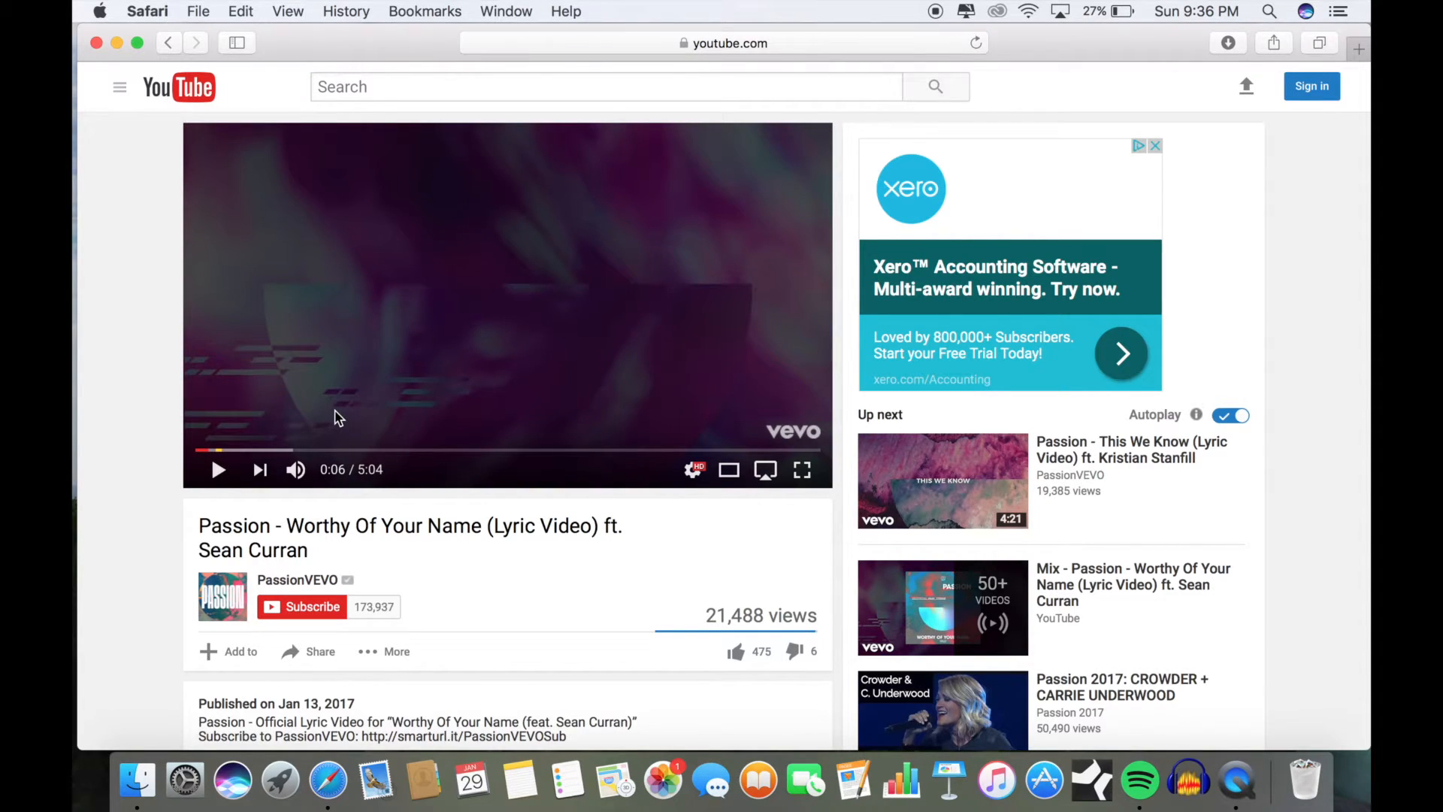
# Step: Take the video's full web address from the browser onto the clipboard
pyautogui.click(602, 45)
pyautogui.press('super+c')
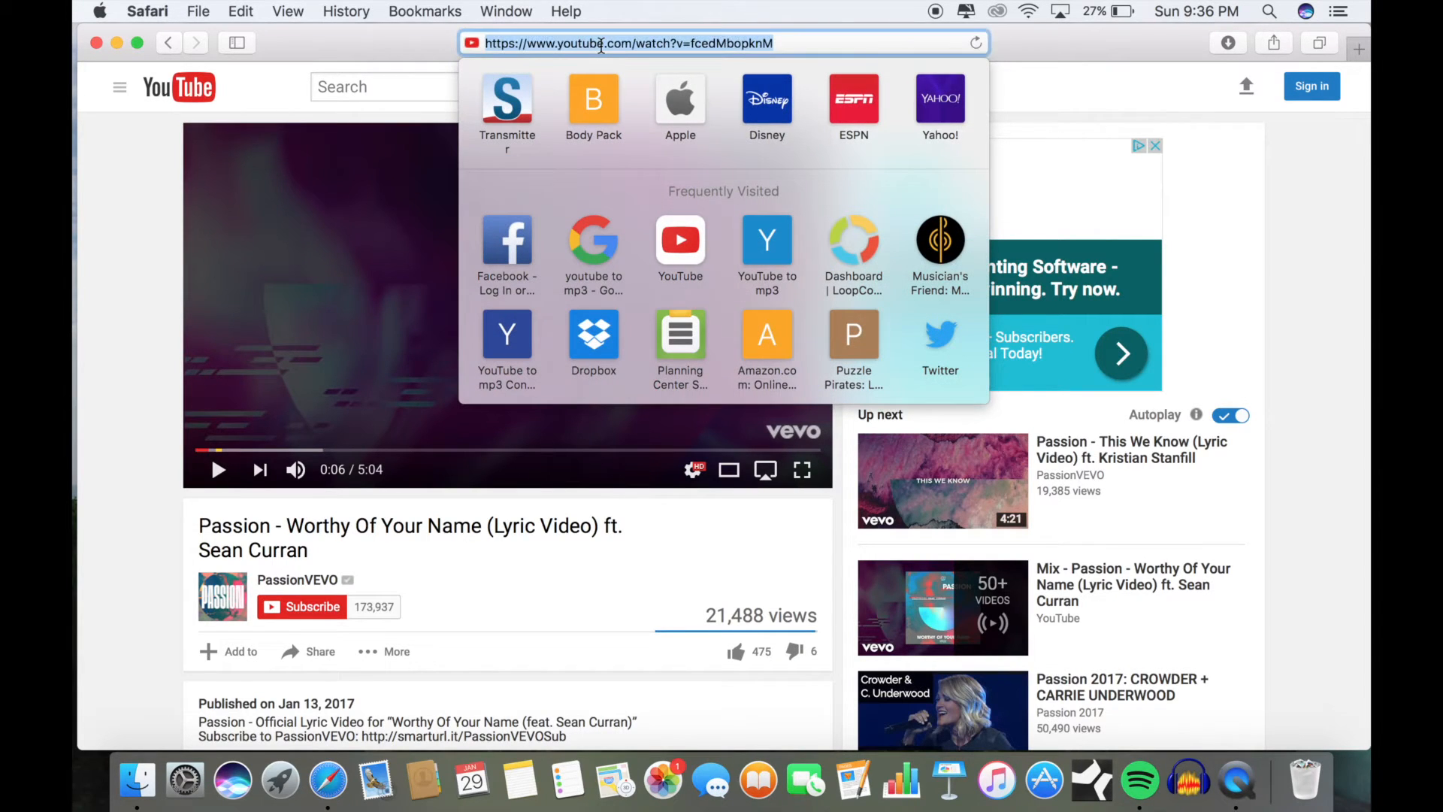
pyautogui.rightClick(601, 45)
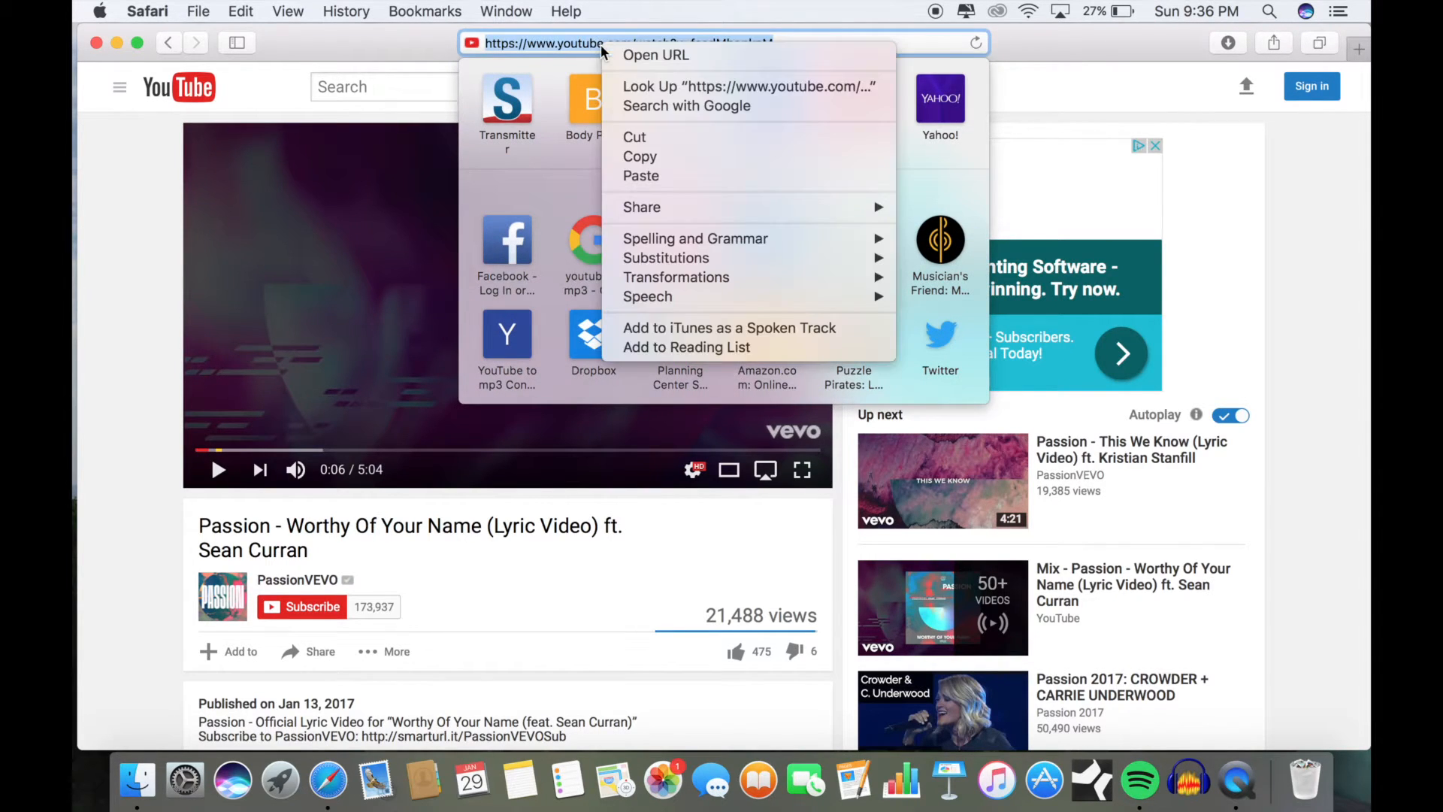
pyautogui.click(636, 148)
pyautogui.press('BackSpace')
pyautogui.click(141, 293)
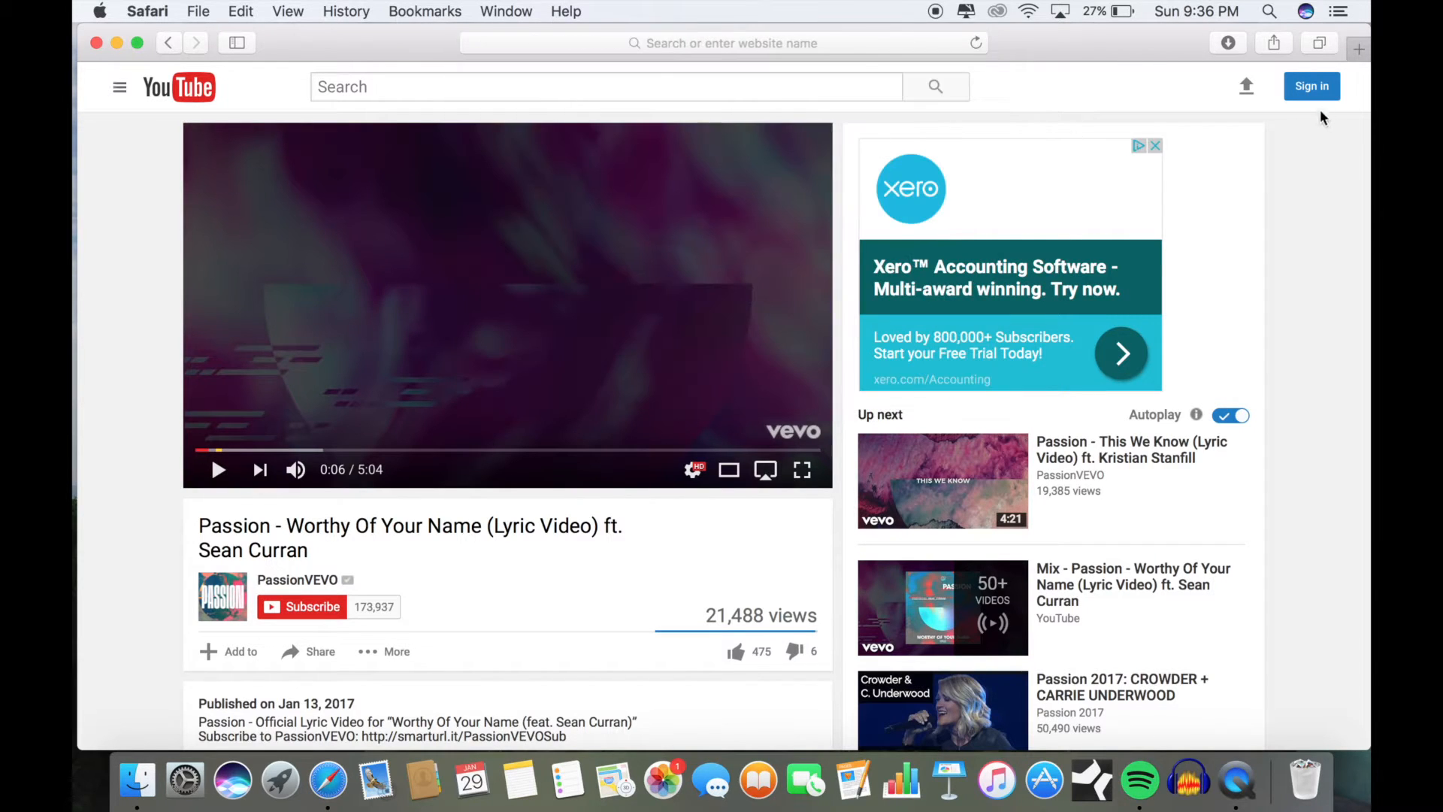
# Step: Search Google for "youtube to mp3" in a new browser tab and open the youtube2mp3.cc converter
pyautogui.click(1359, 51)
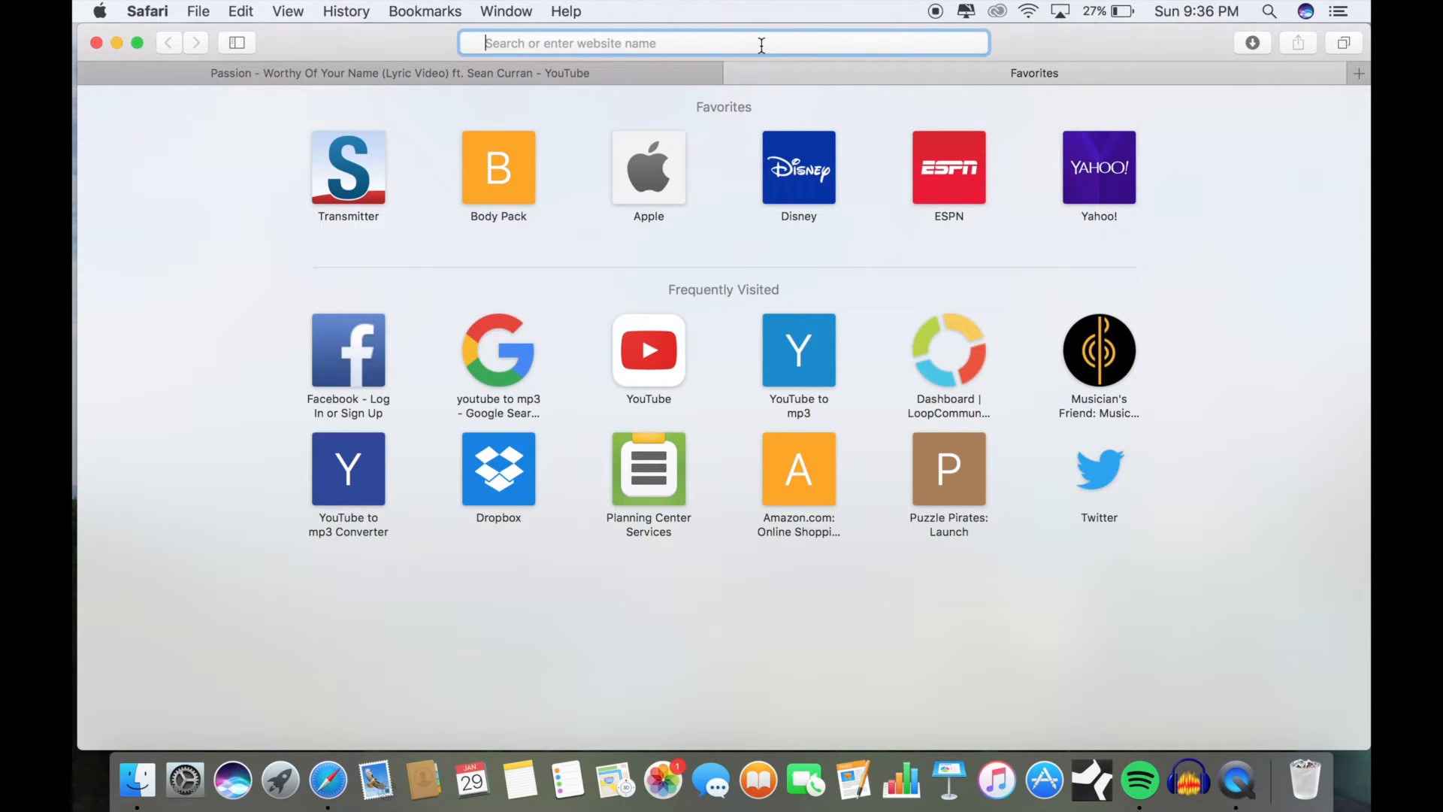
pyautogui.write('google.com')
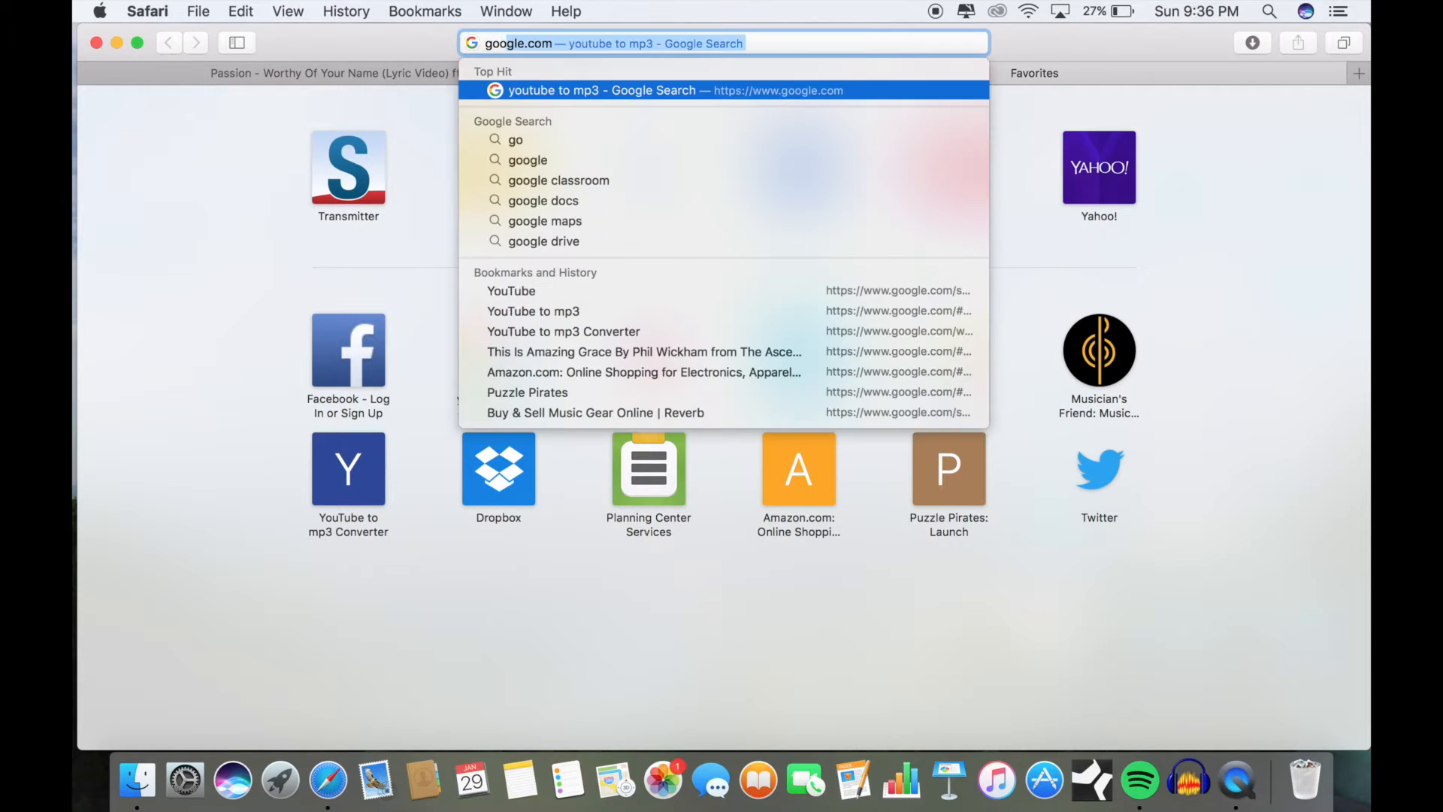
pyautogui.press('Return')
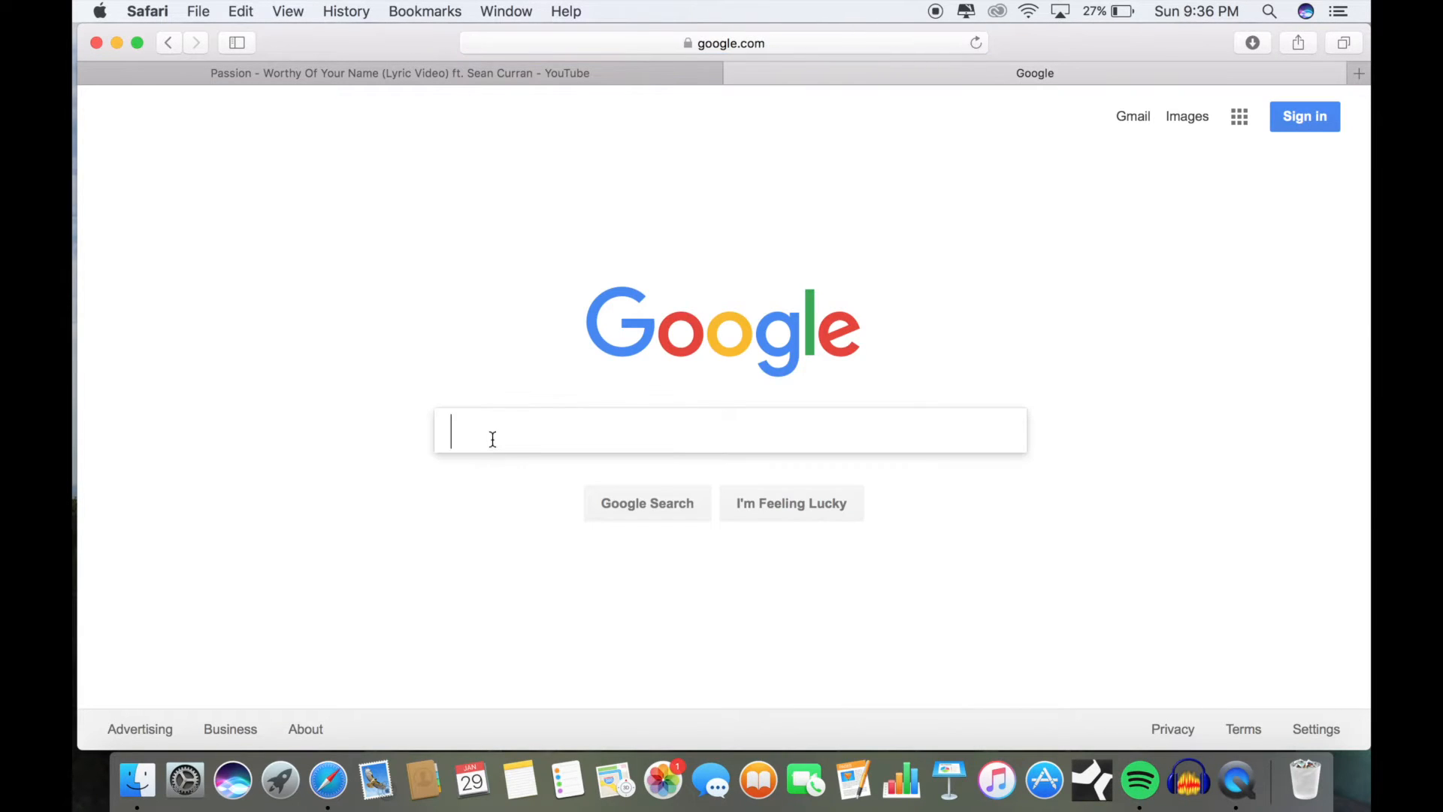
pyautogui.write('yout')
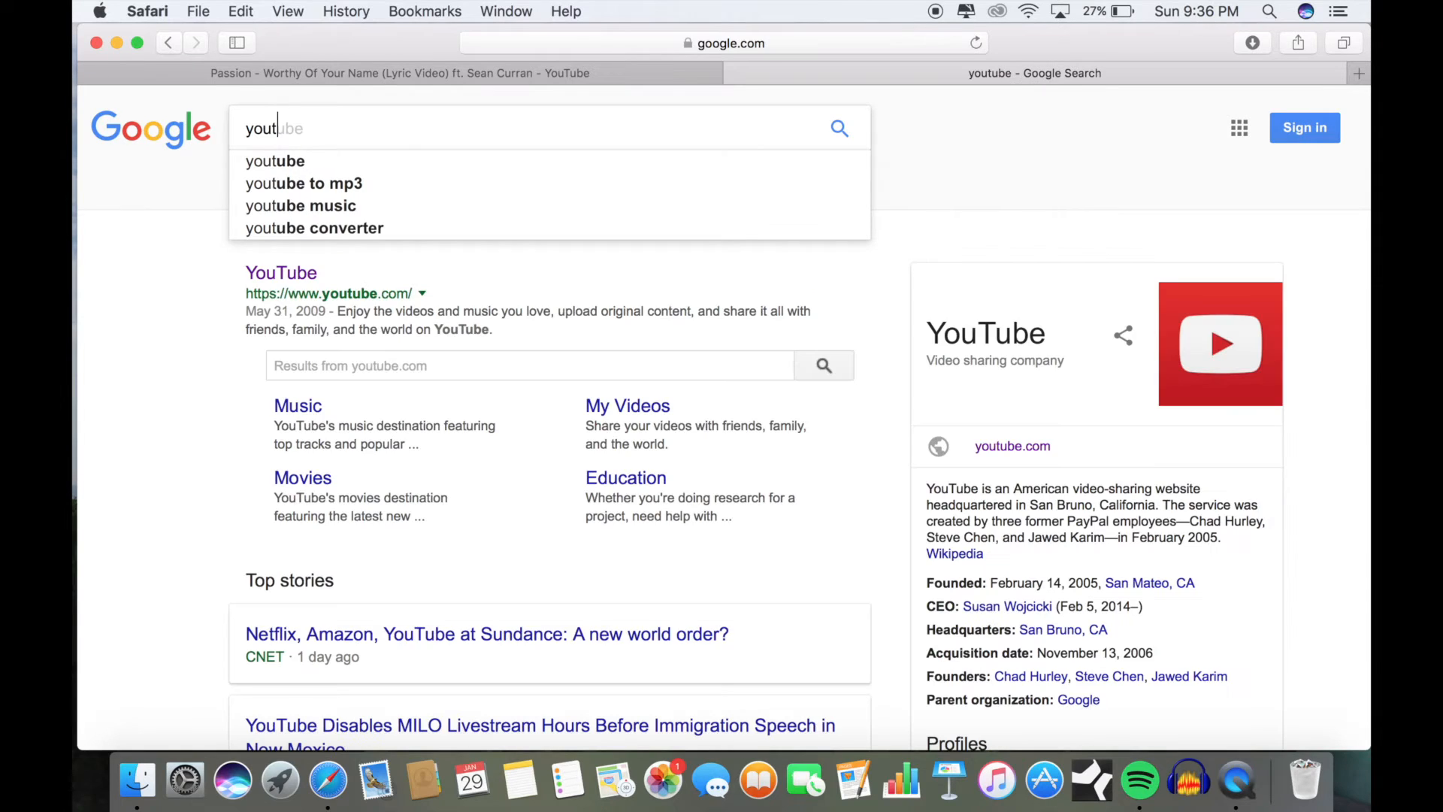
pyautogui.click(316, 183)
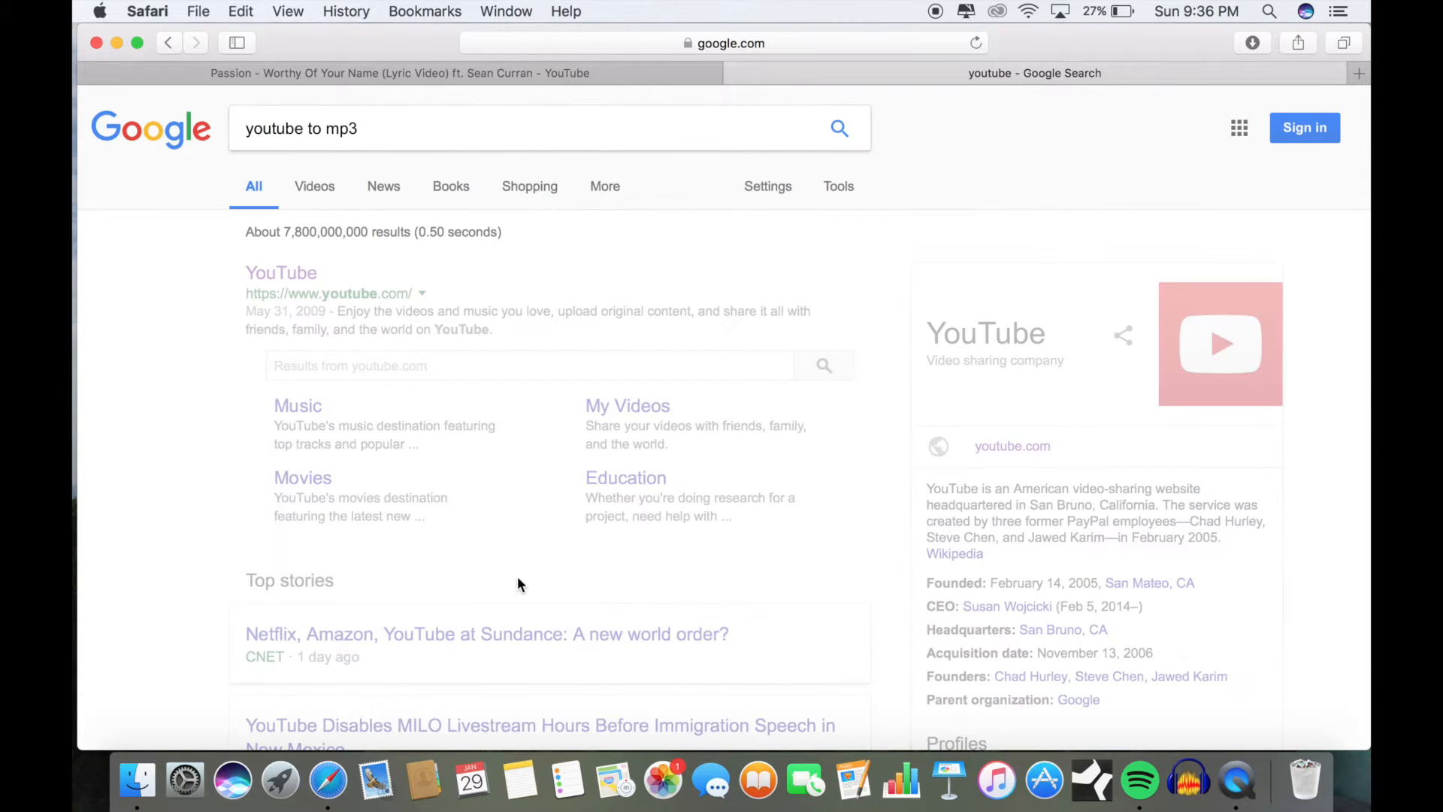
pyautogui.scroll(-2, 517, 583)
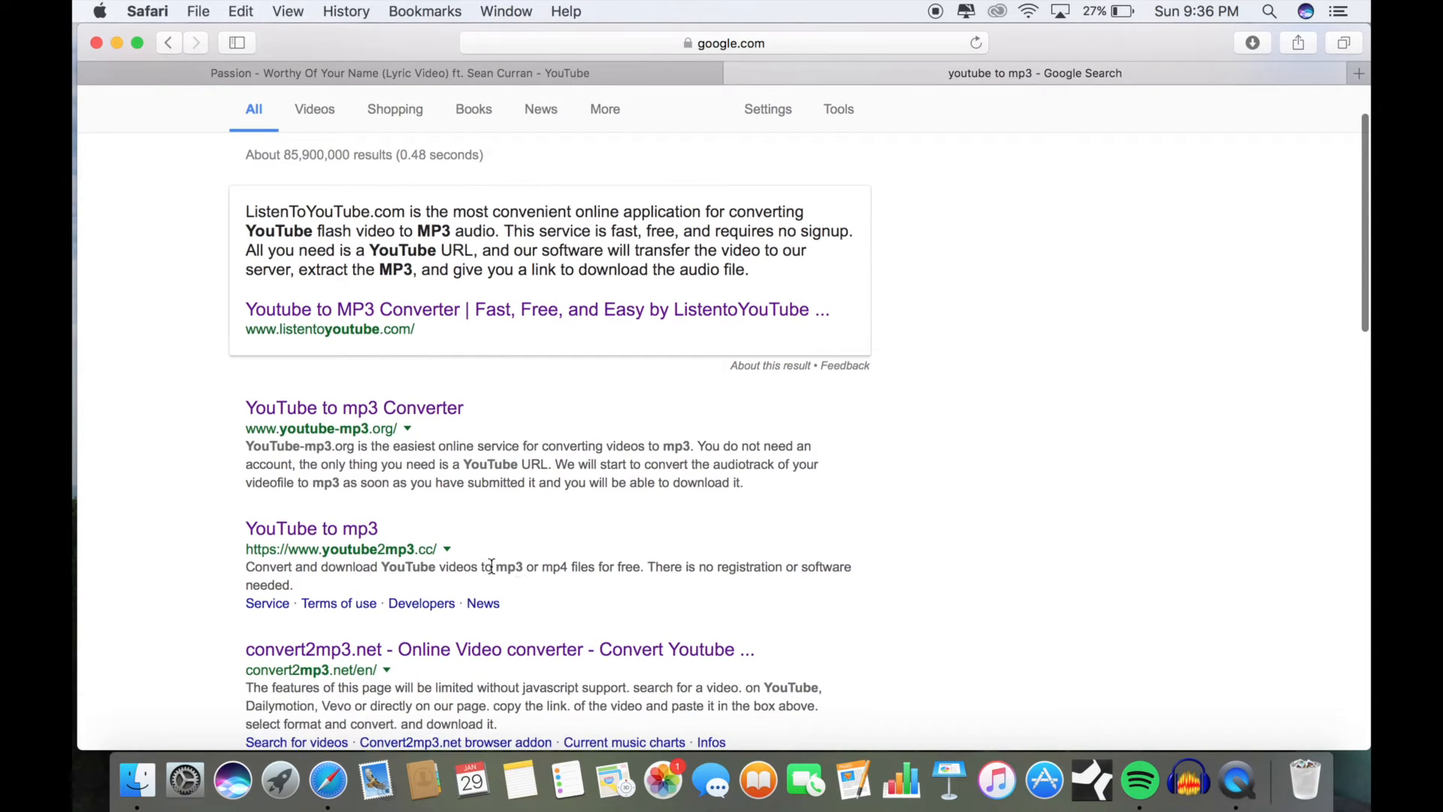
pyautogui.click(365, 530)
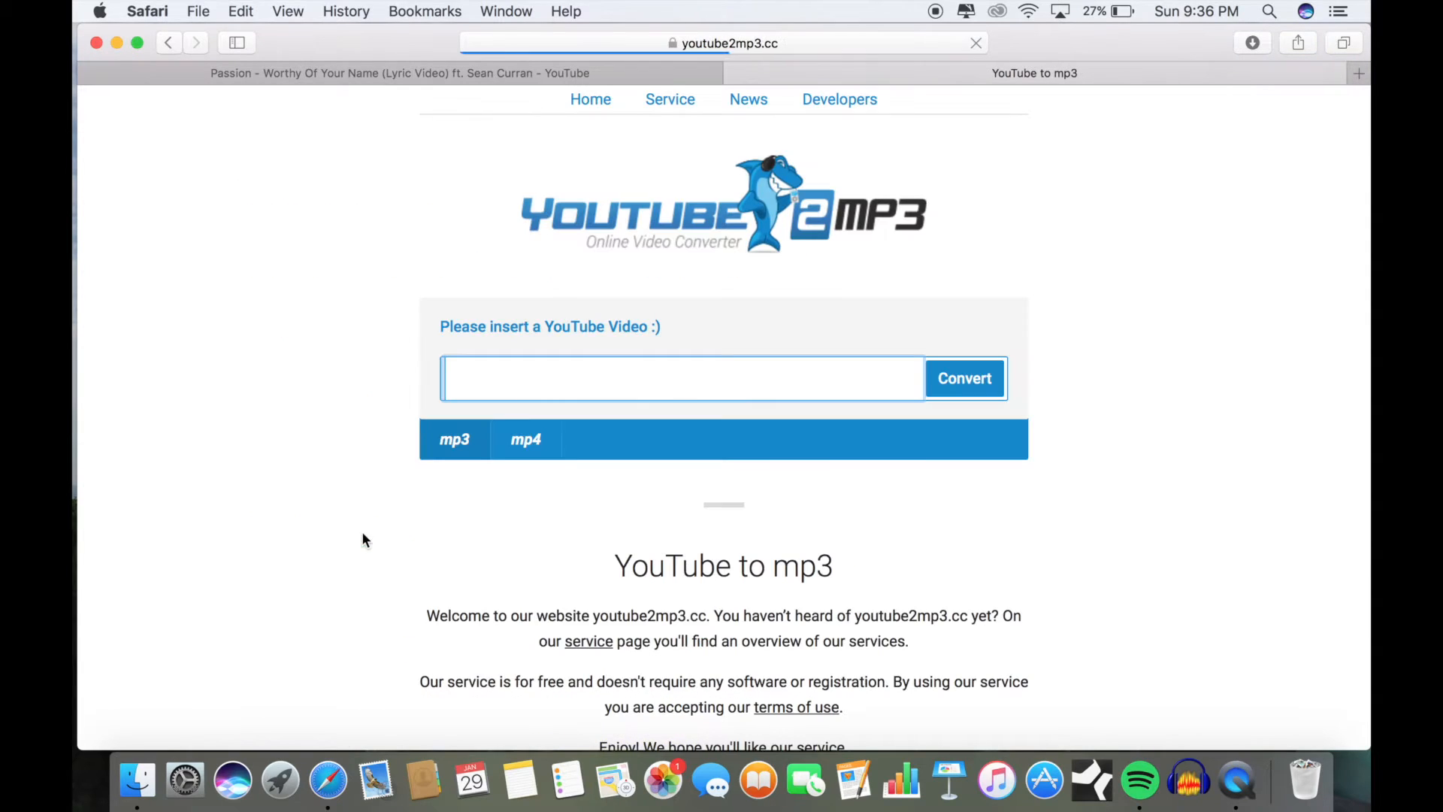
# Step: Paste the video link into the converter, convert it to MP3 and download the file
pyautogui.rightClick(535, 378)
pyautogui.click(565, 425)
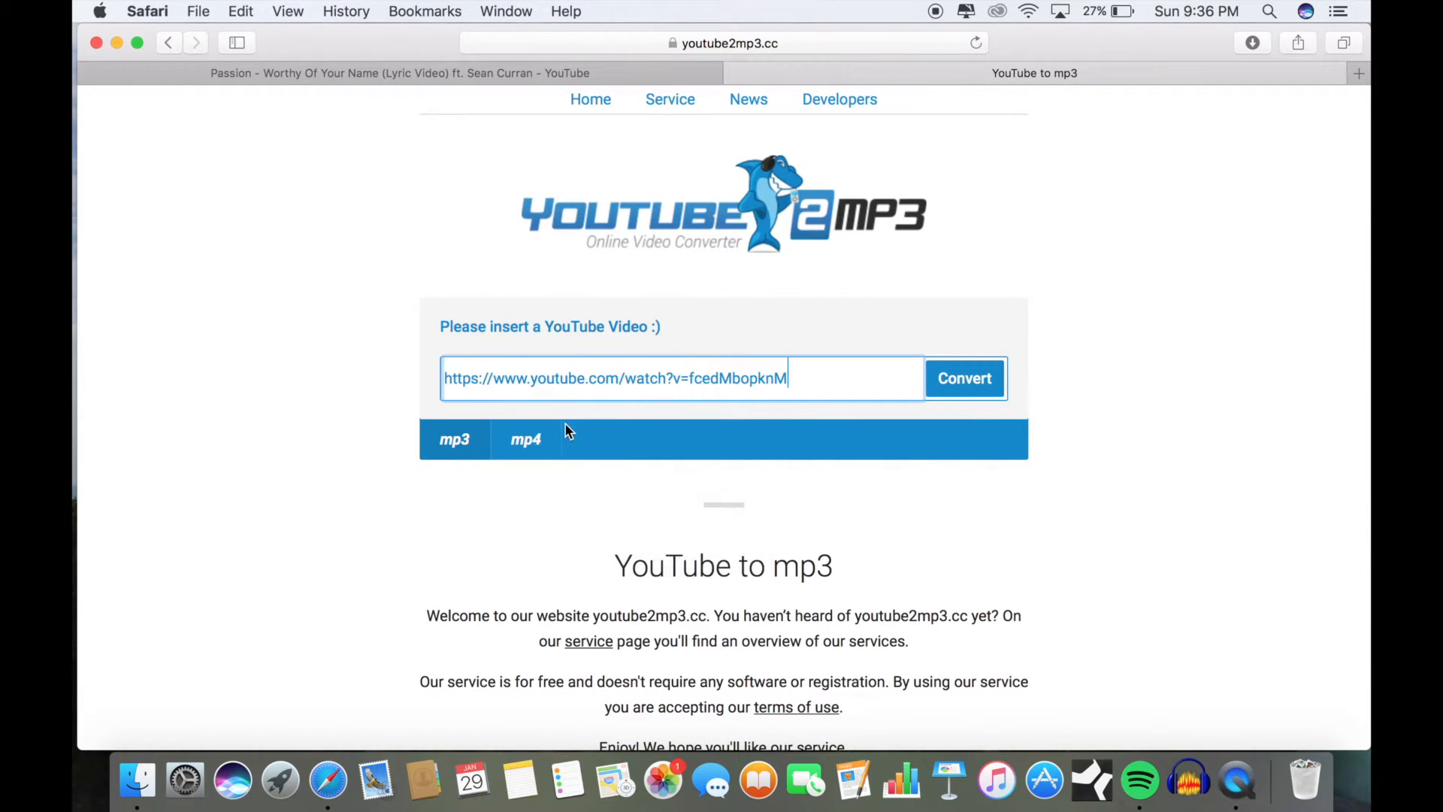
pyautogui.click(973, 373)
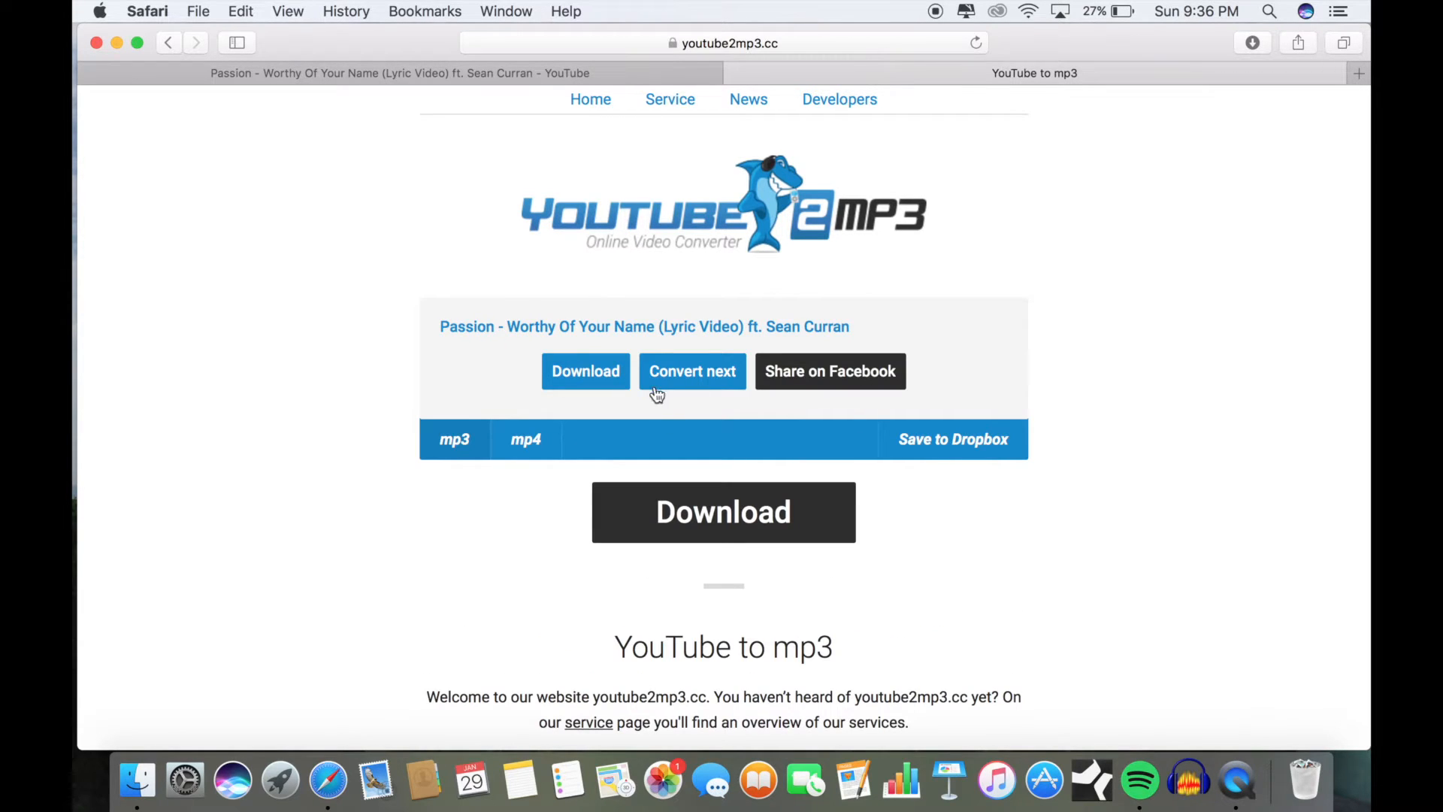
pyautogui.click(612, 385)
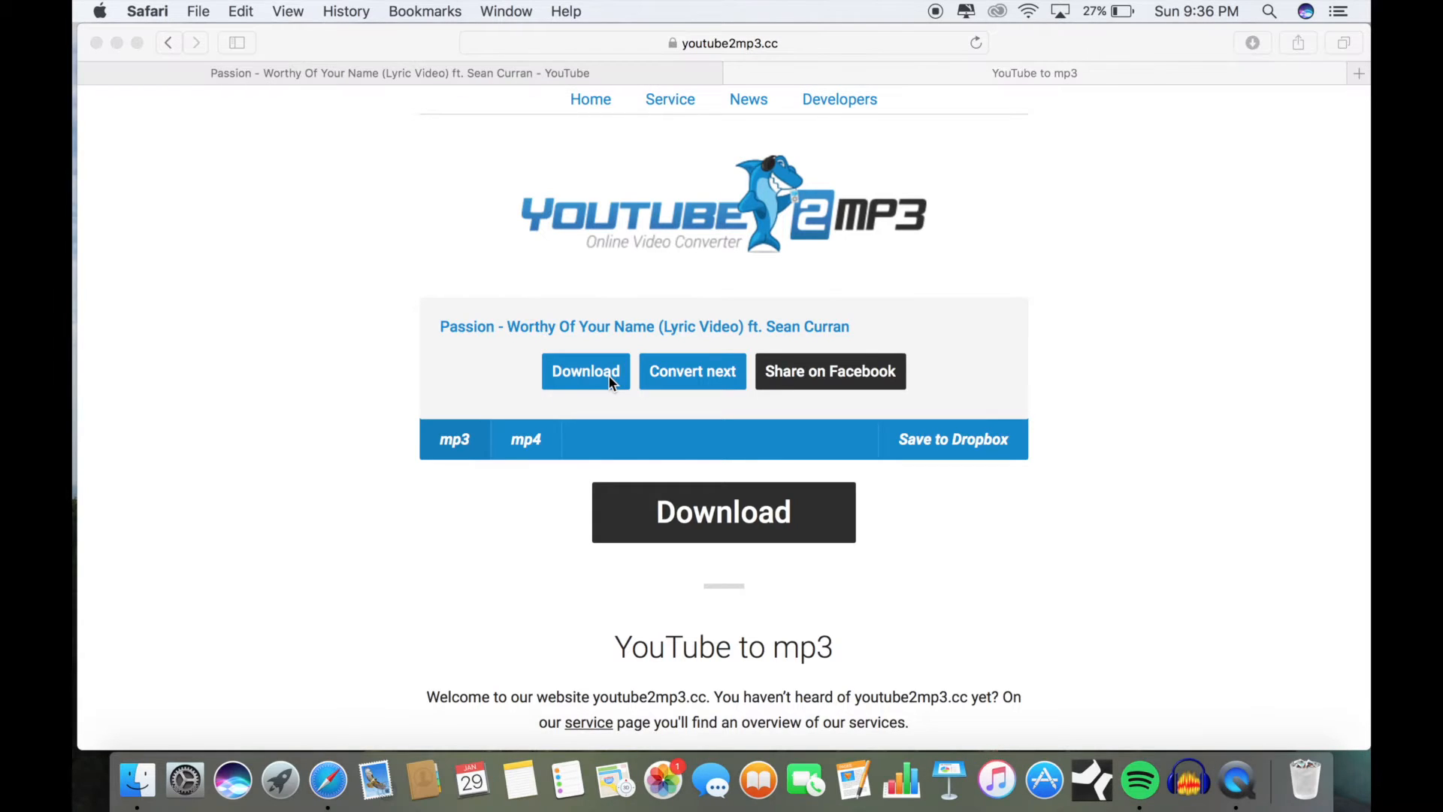
# Step: Pause the song playing in iTunes and quit iTunes
pyautogui.click(290, 89)
pyautogui.click(150, 10)
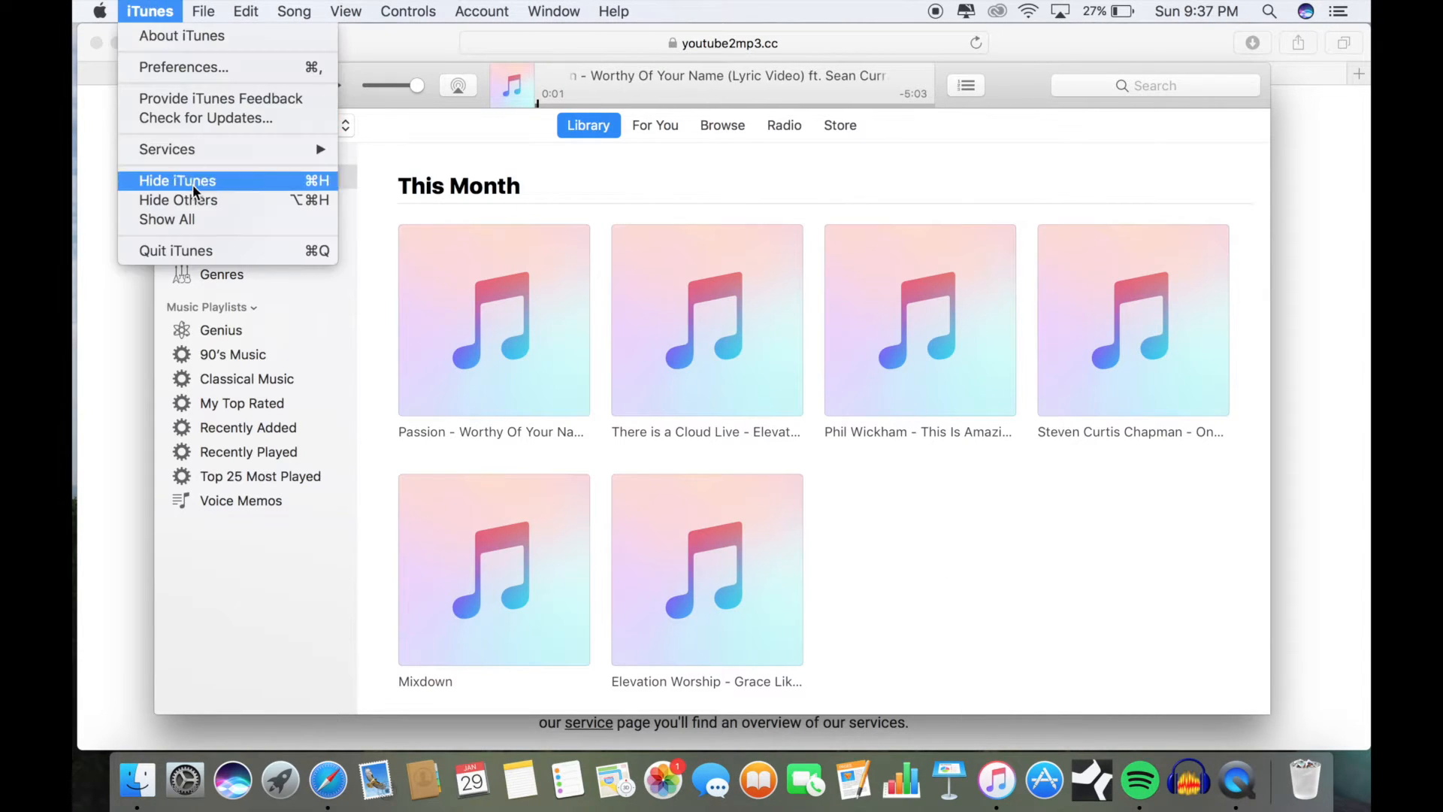
pyautogui.click(183, 247)
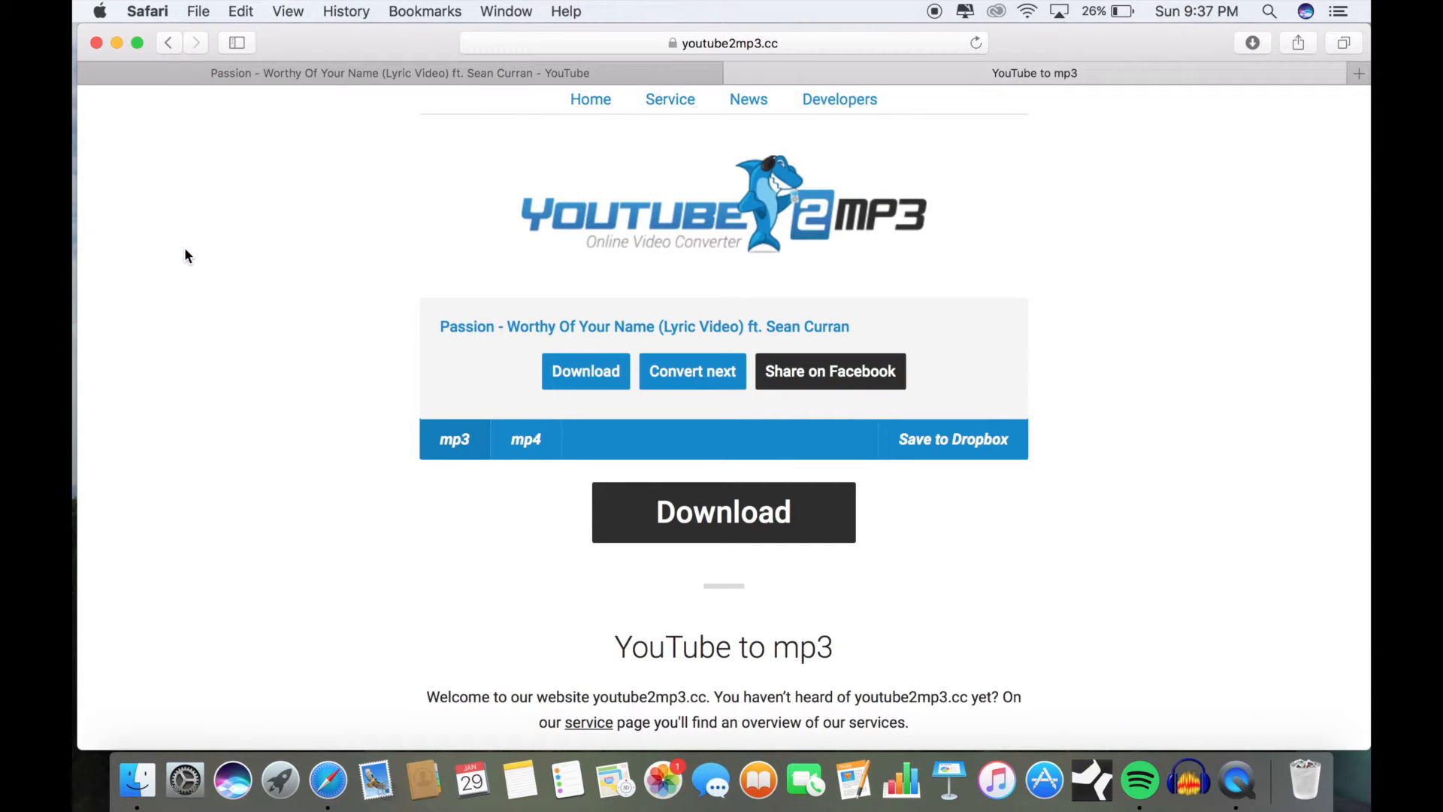
# Step: Locate the downloaded MP3 in the Downloads folder, and close the browser and folder windows
pyautogui.click(1252, 44)
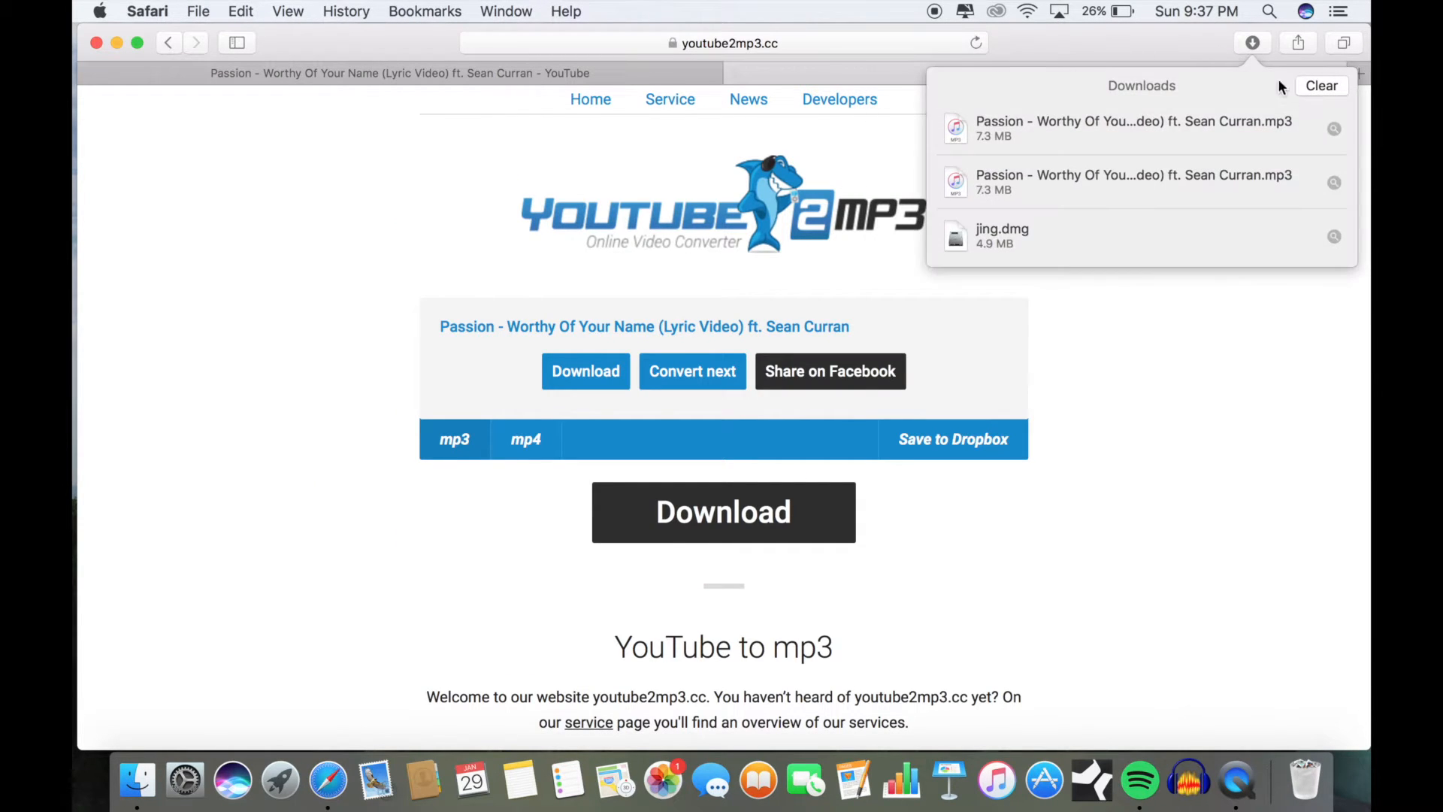
pyautogui.click(1335, 126)
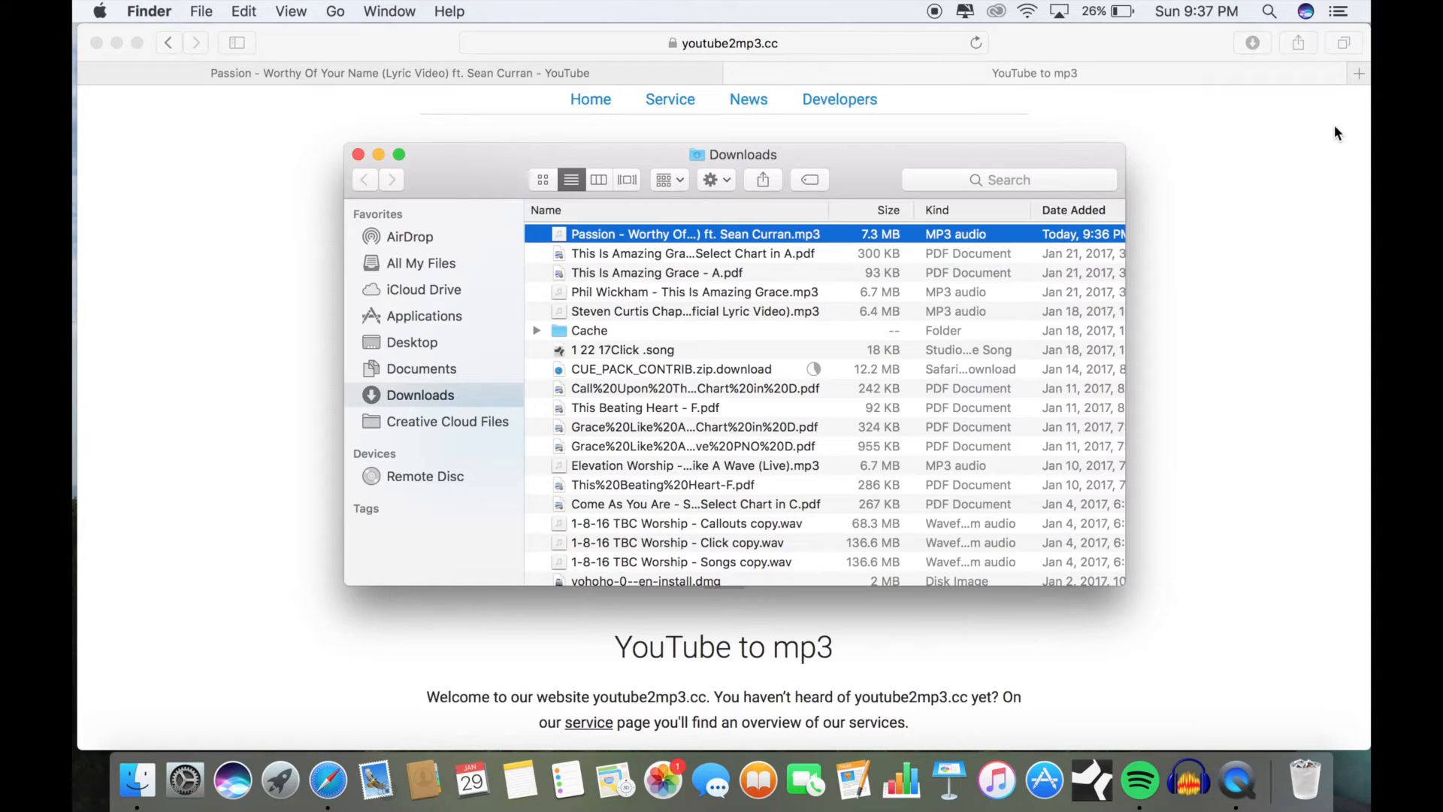
pyautogui.click(707, 239)
pyautogui.click(97, 43)
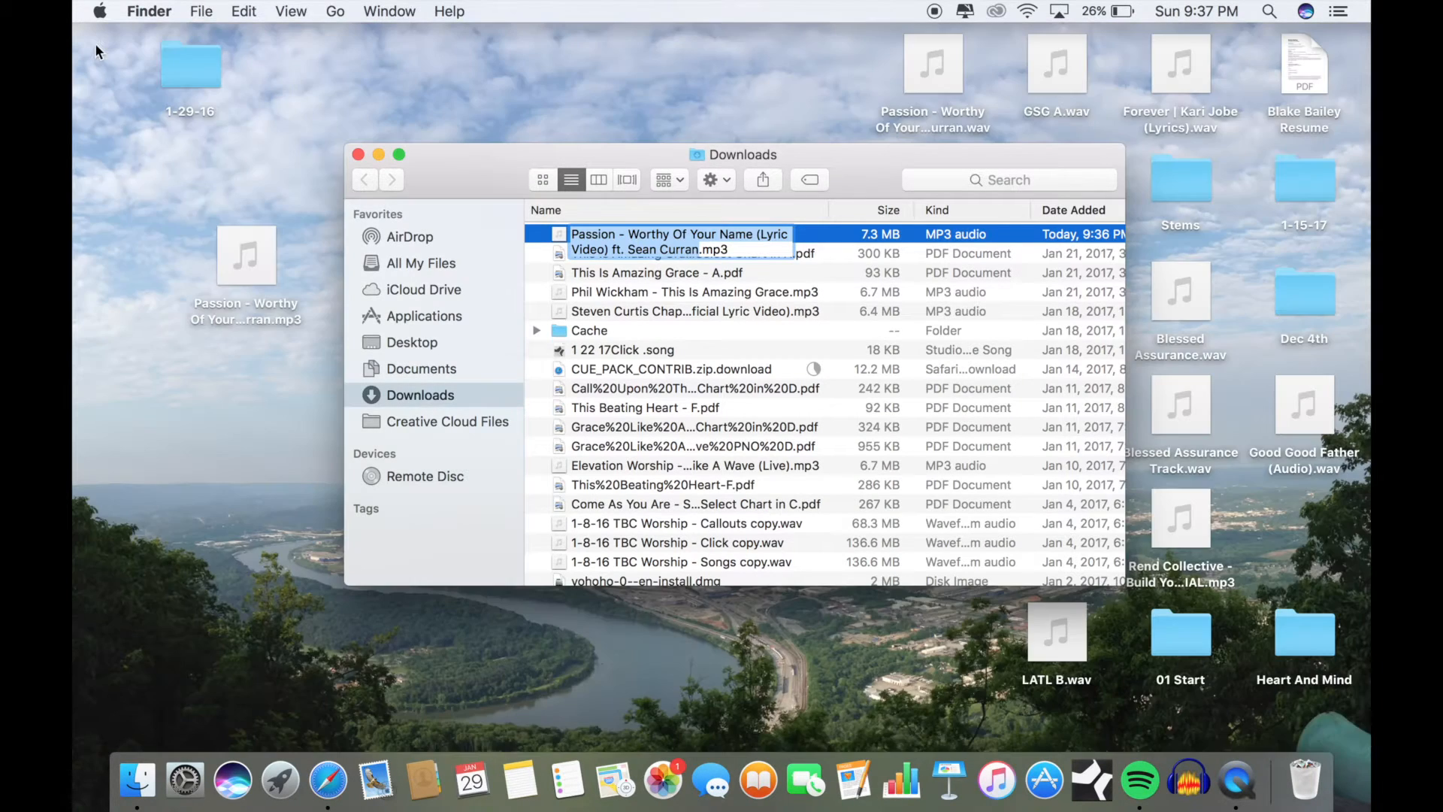
pyautogui.click(834, 272)
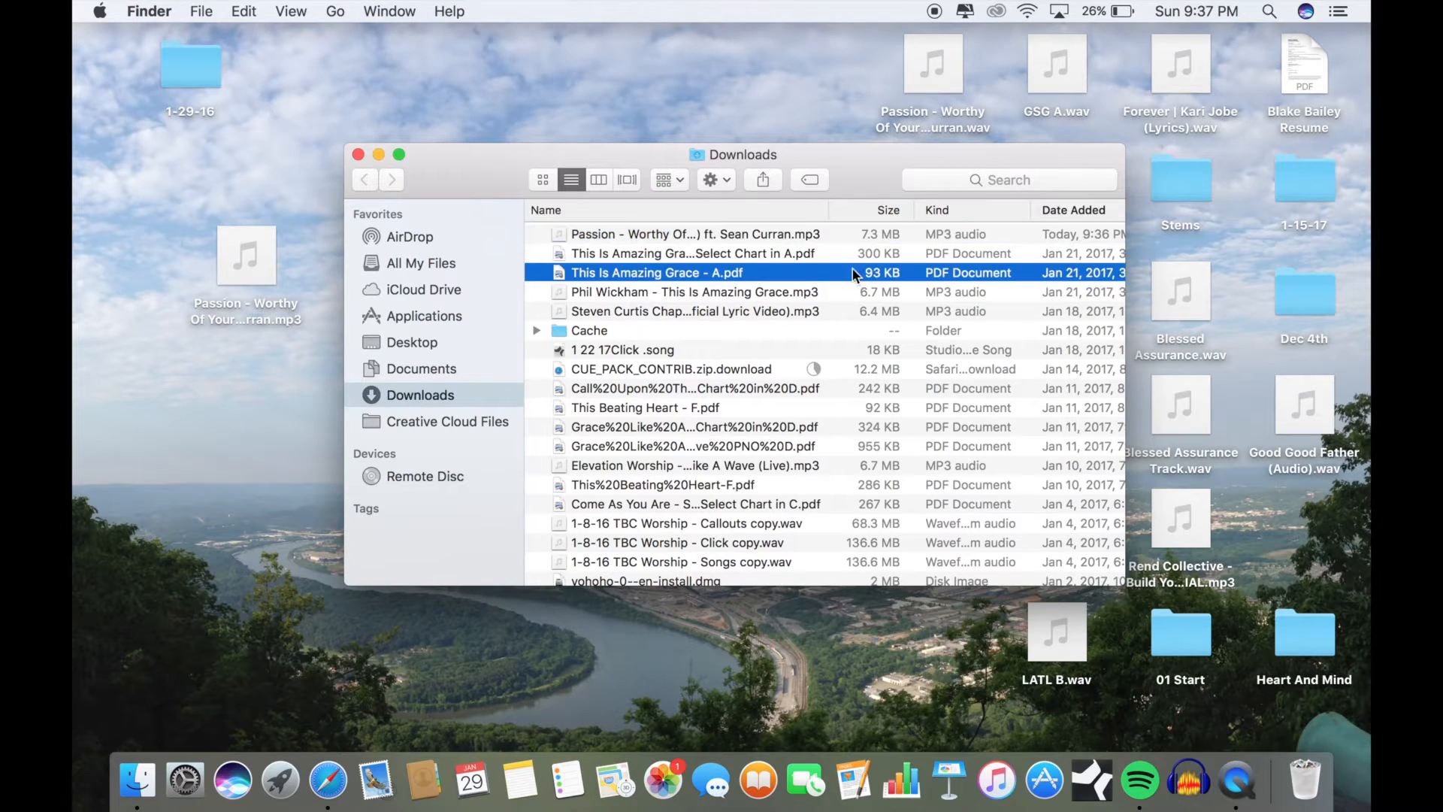
pyautogui.click(805, 239)
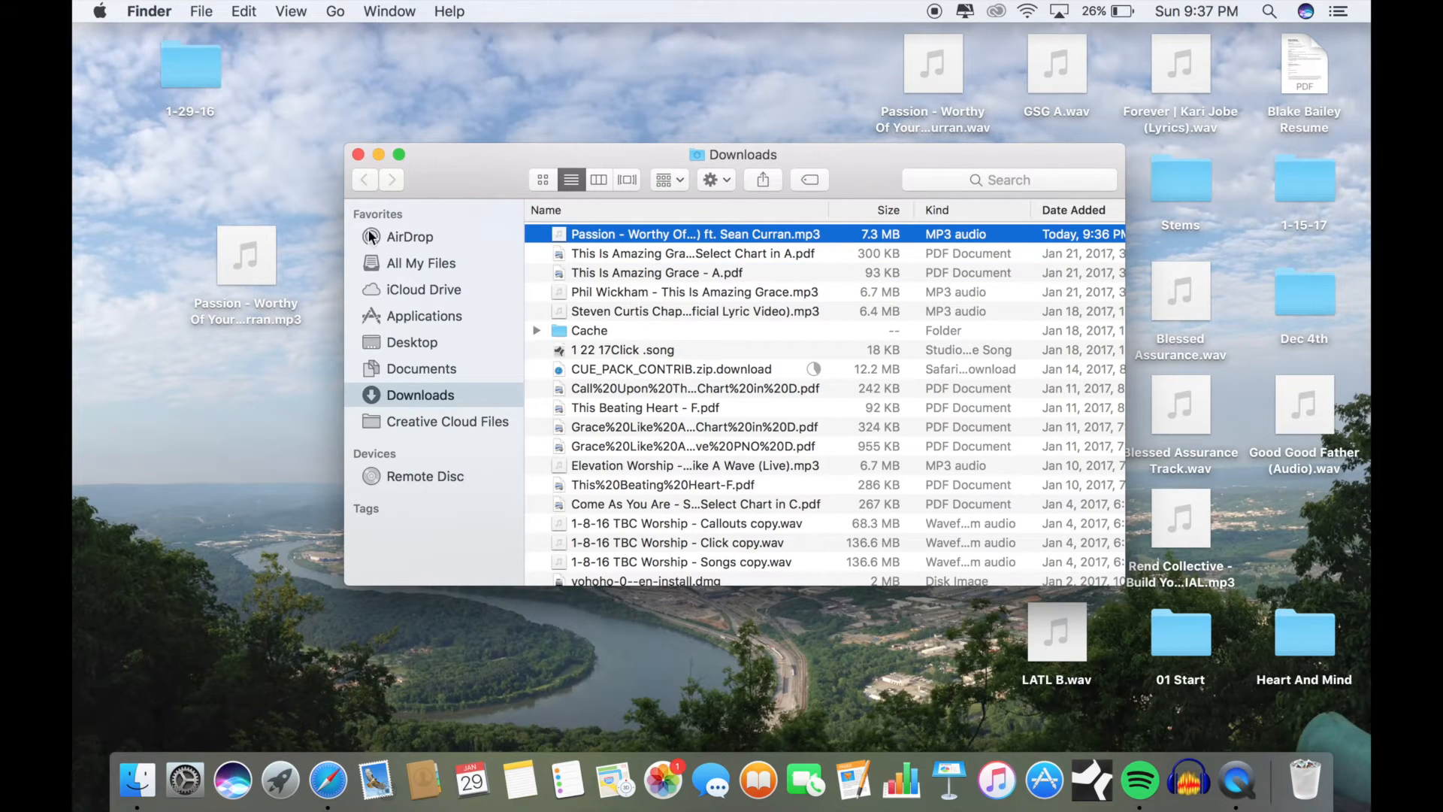
pyautogui.click(358, 154)
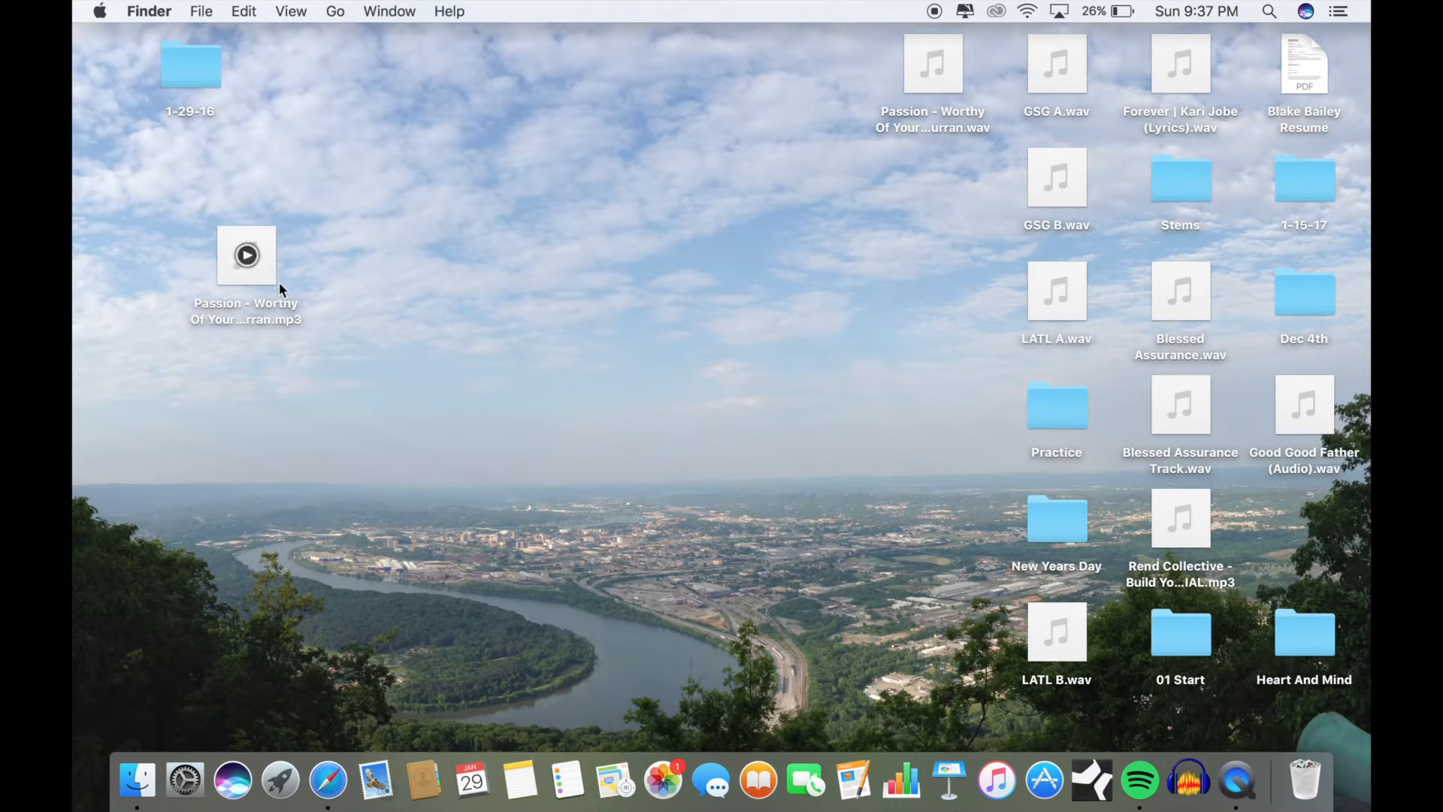
# Step: Launch Audacity and open the "Passion - Worthy Of Your Name" MP3 from the Desktop
pyautogui.click(1186, 795)
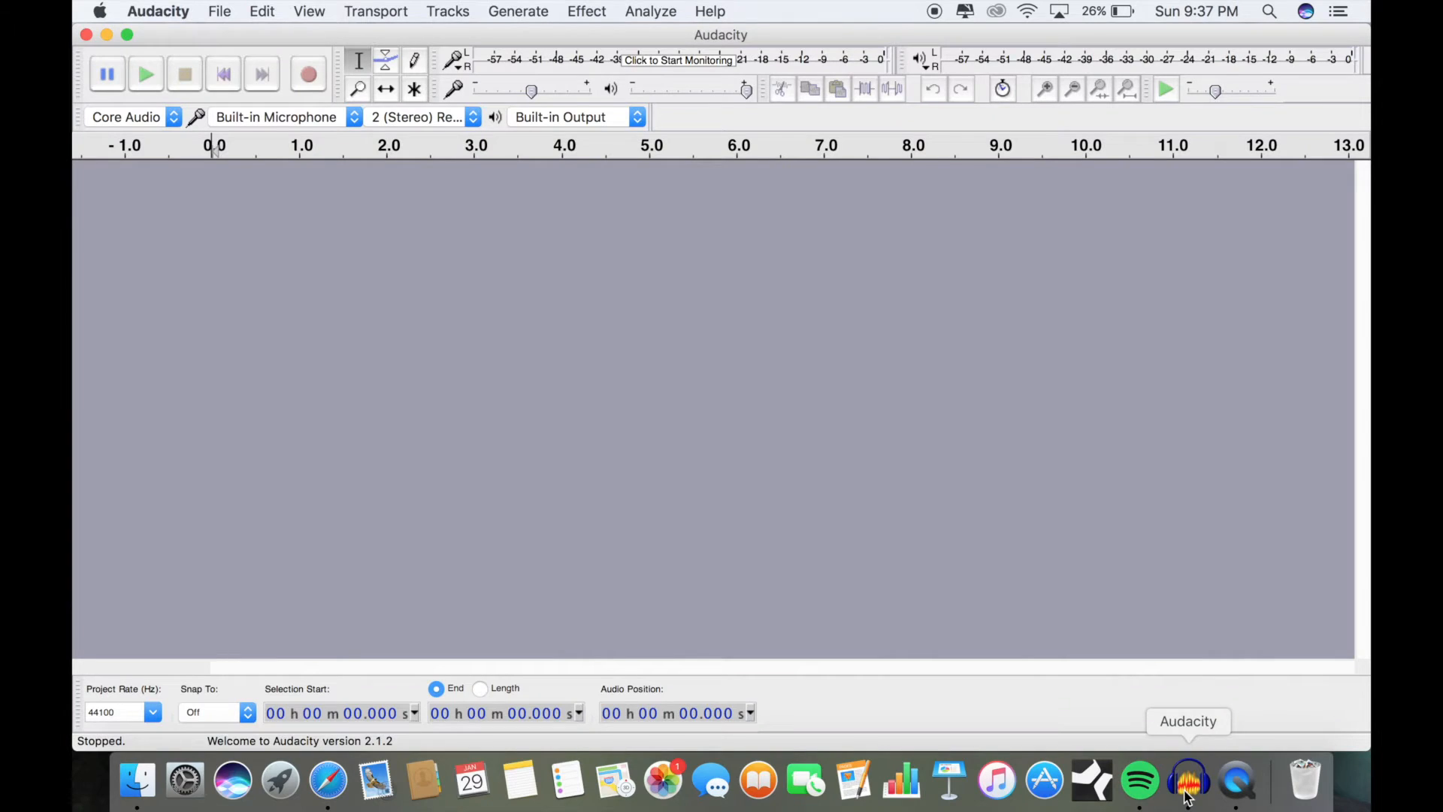
pyautogui.click(215, 11)
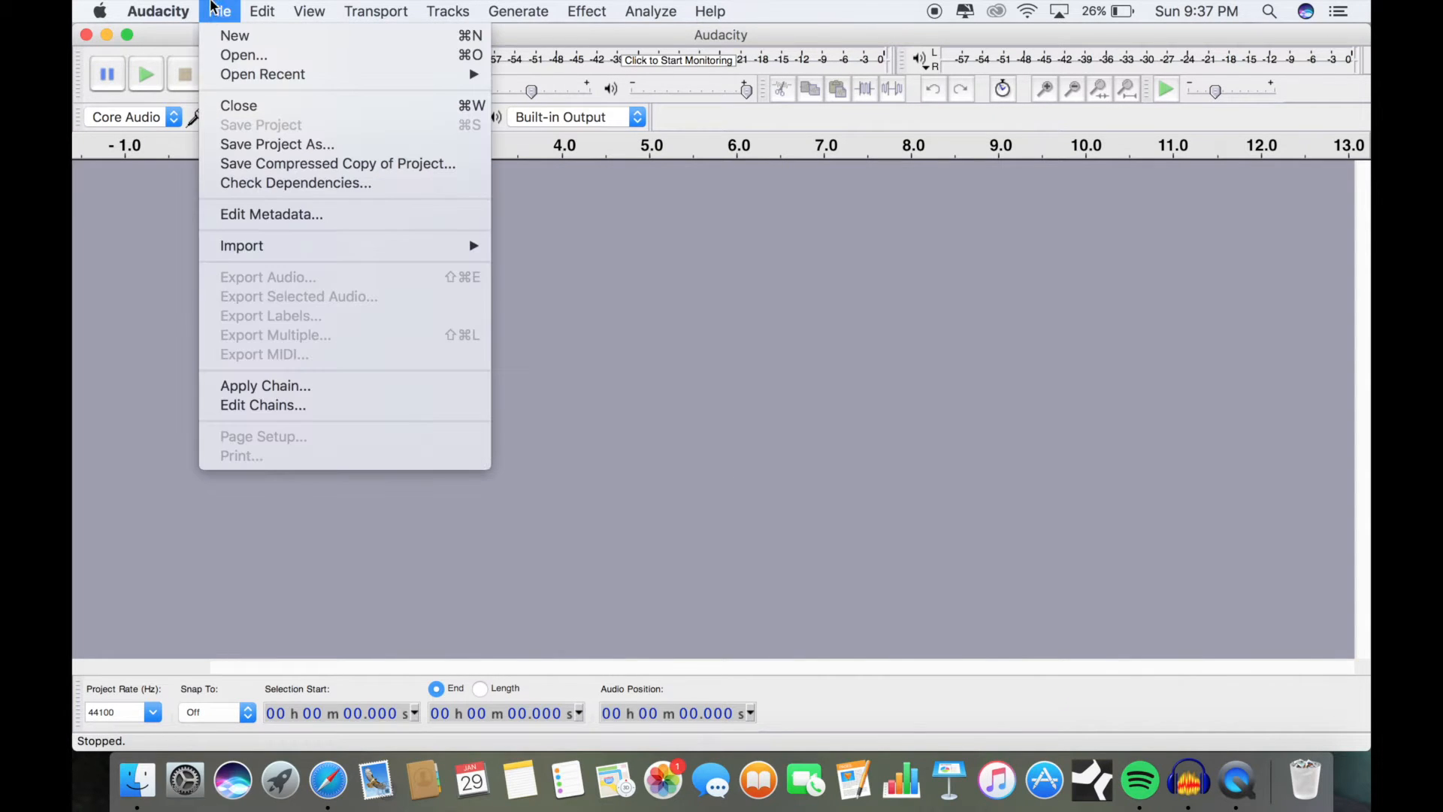
pyautogui.click(232, 58)
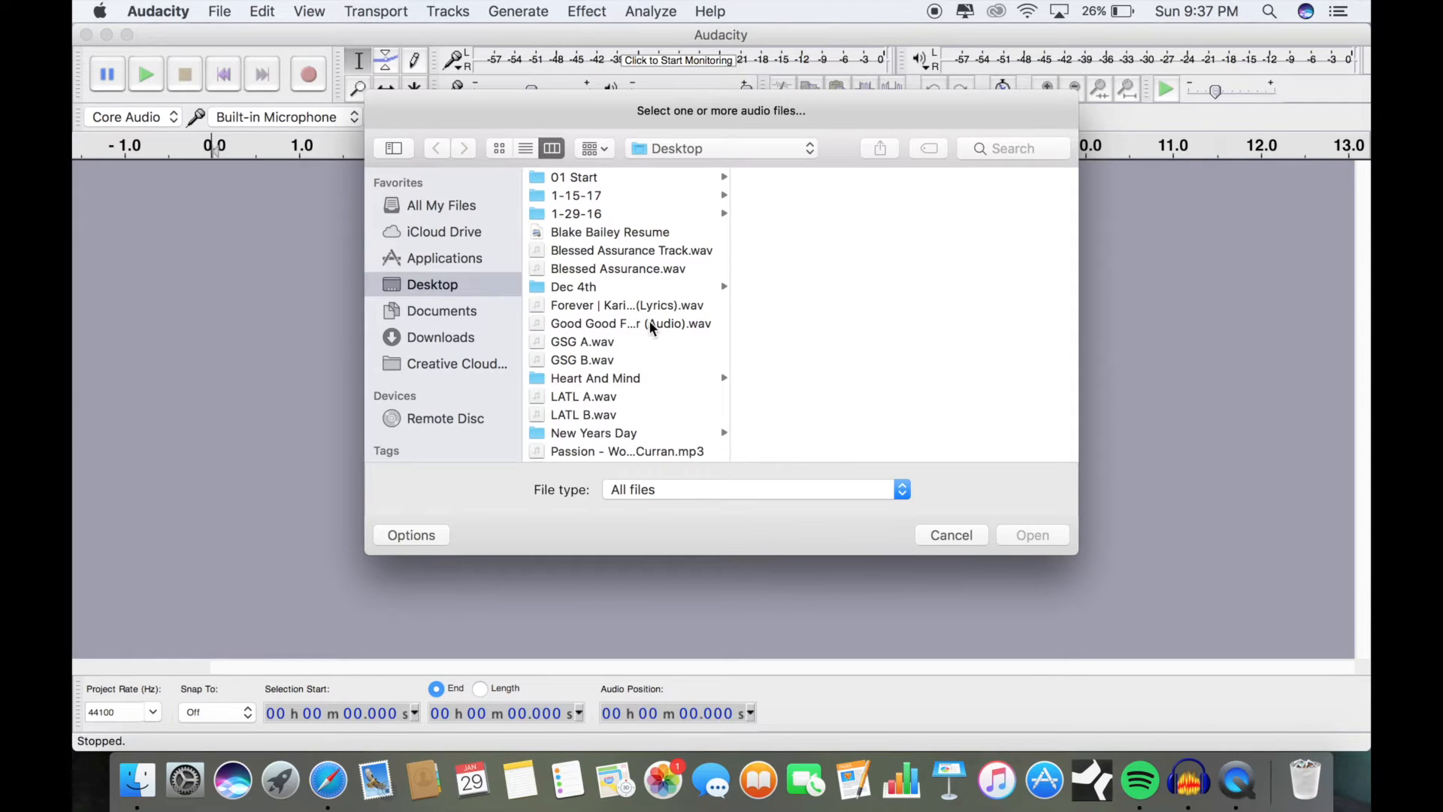
pyautogui.scroll(-1, 648, 369)
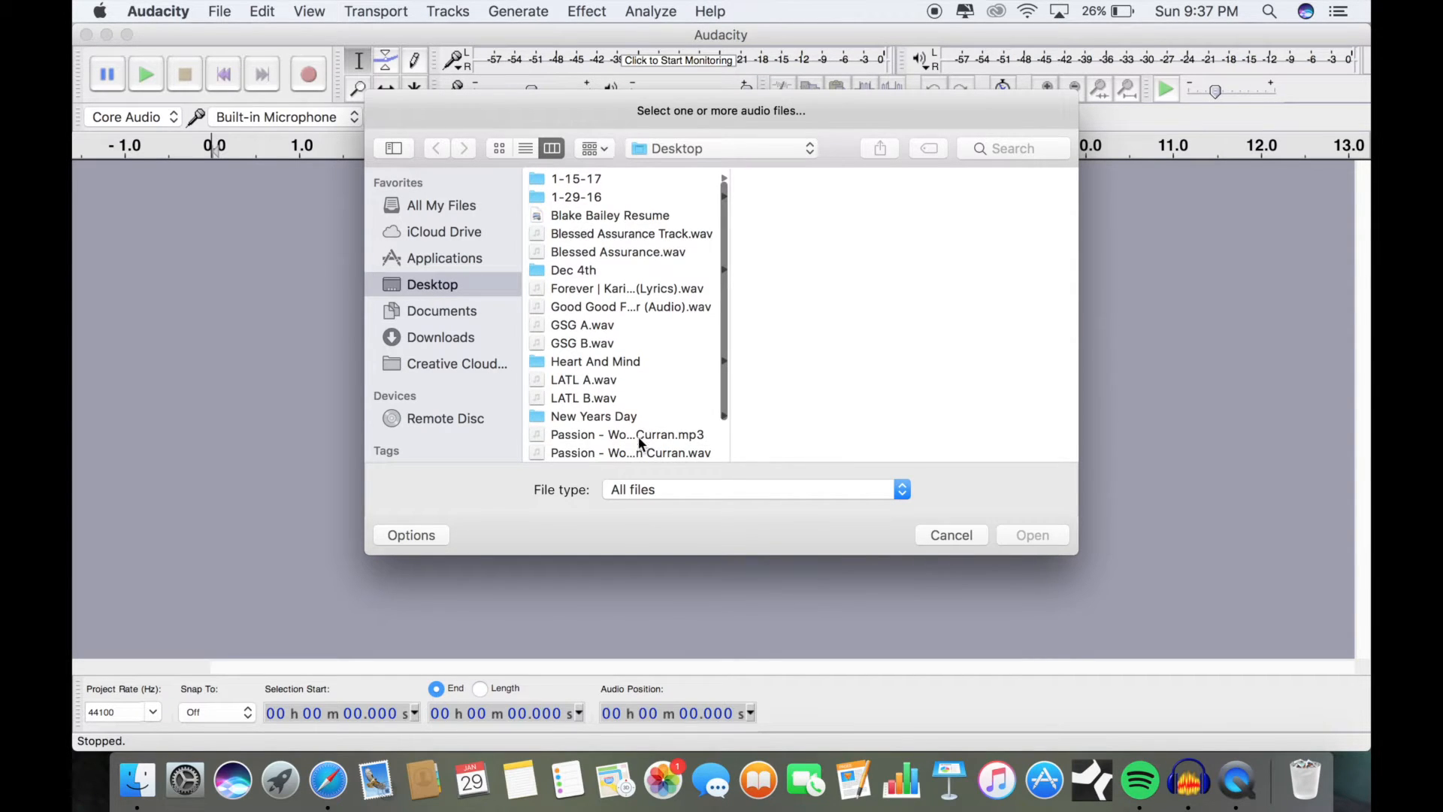
pyautogui.click(639, 436)
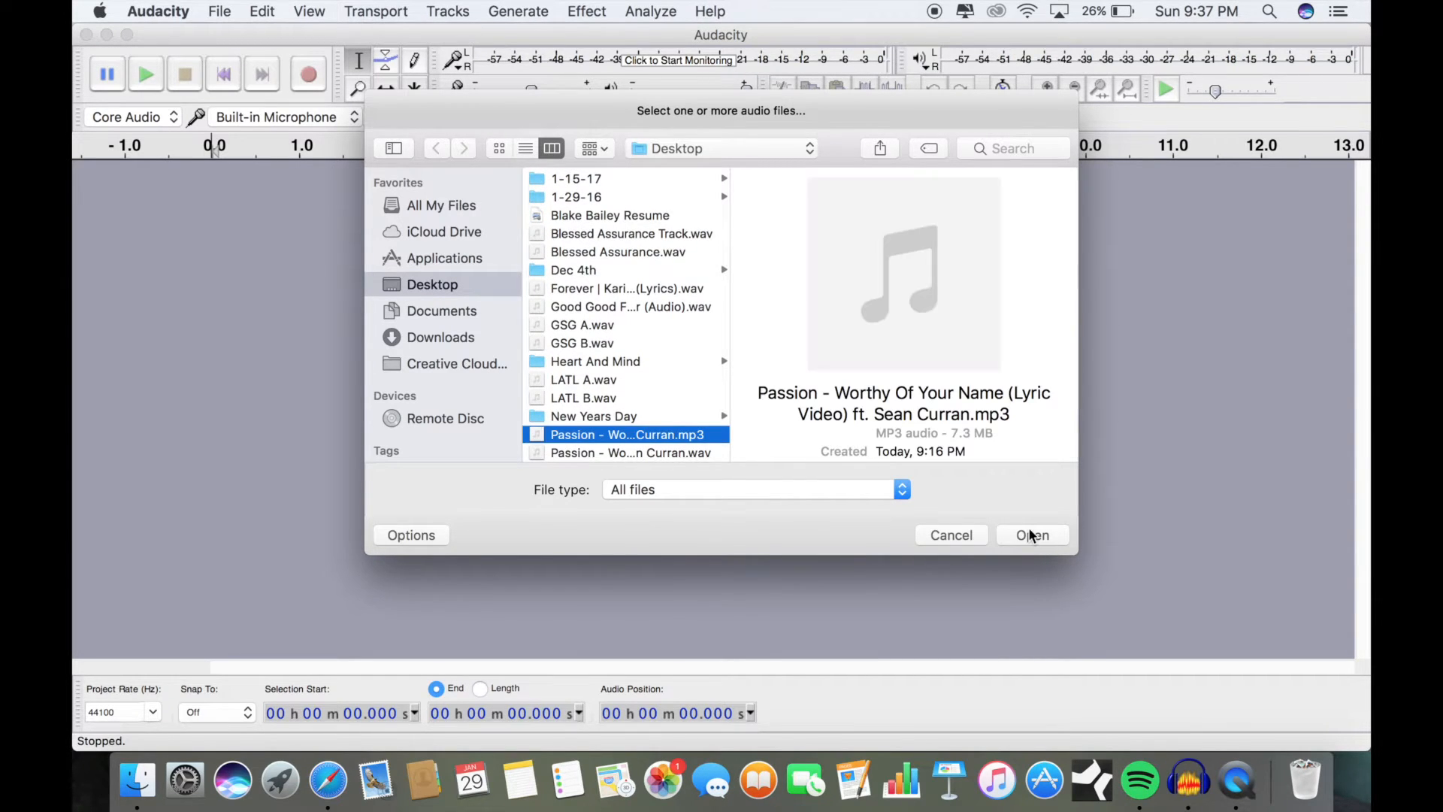
pyautogui.click(1031, 535)
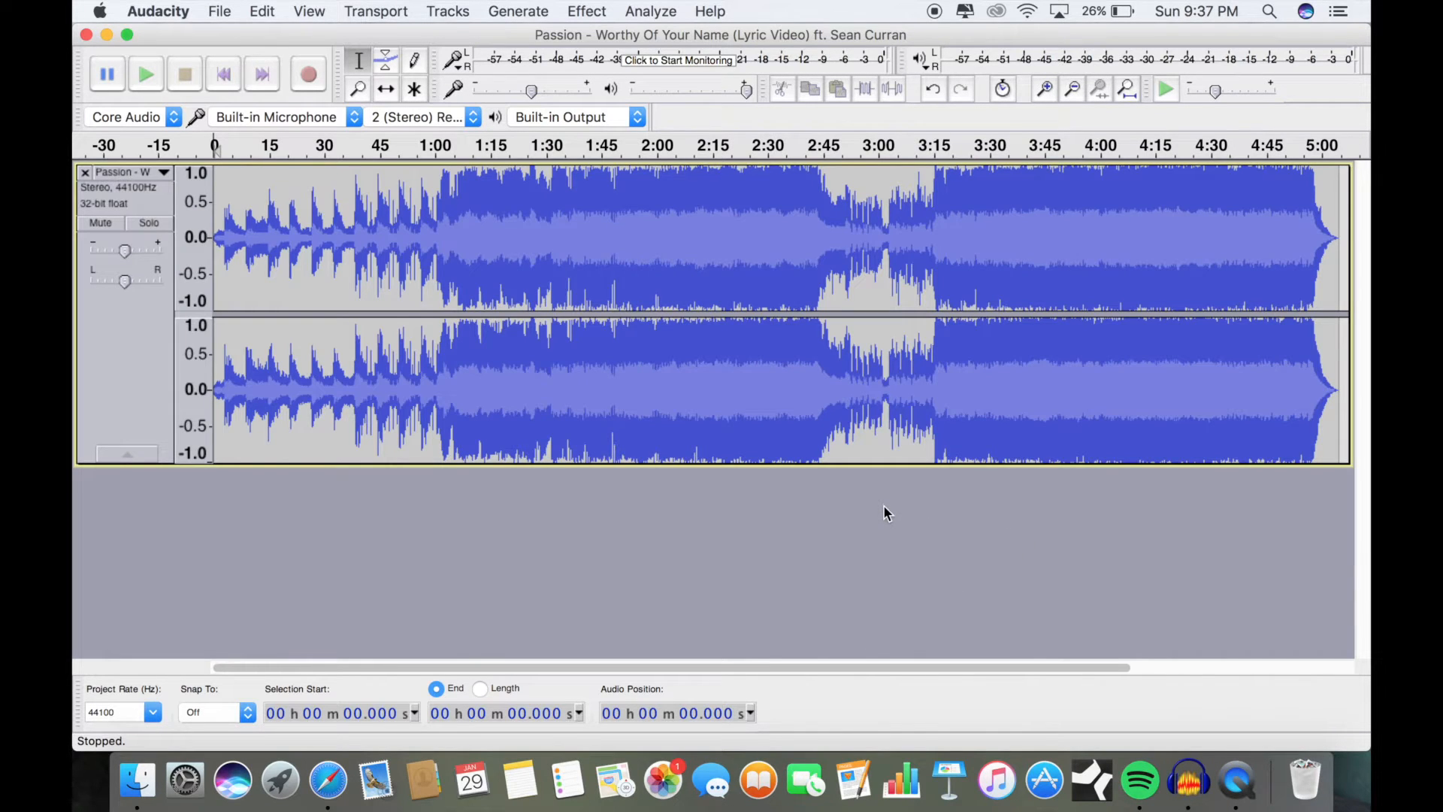
# Step: Try to export the song to the Desktop as WAV (Microsoft) 32-bit float PCM, declining to save it without a file extension
pyautogui.click(218, 10)
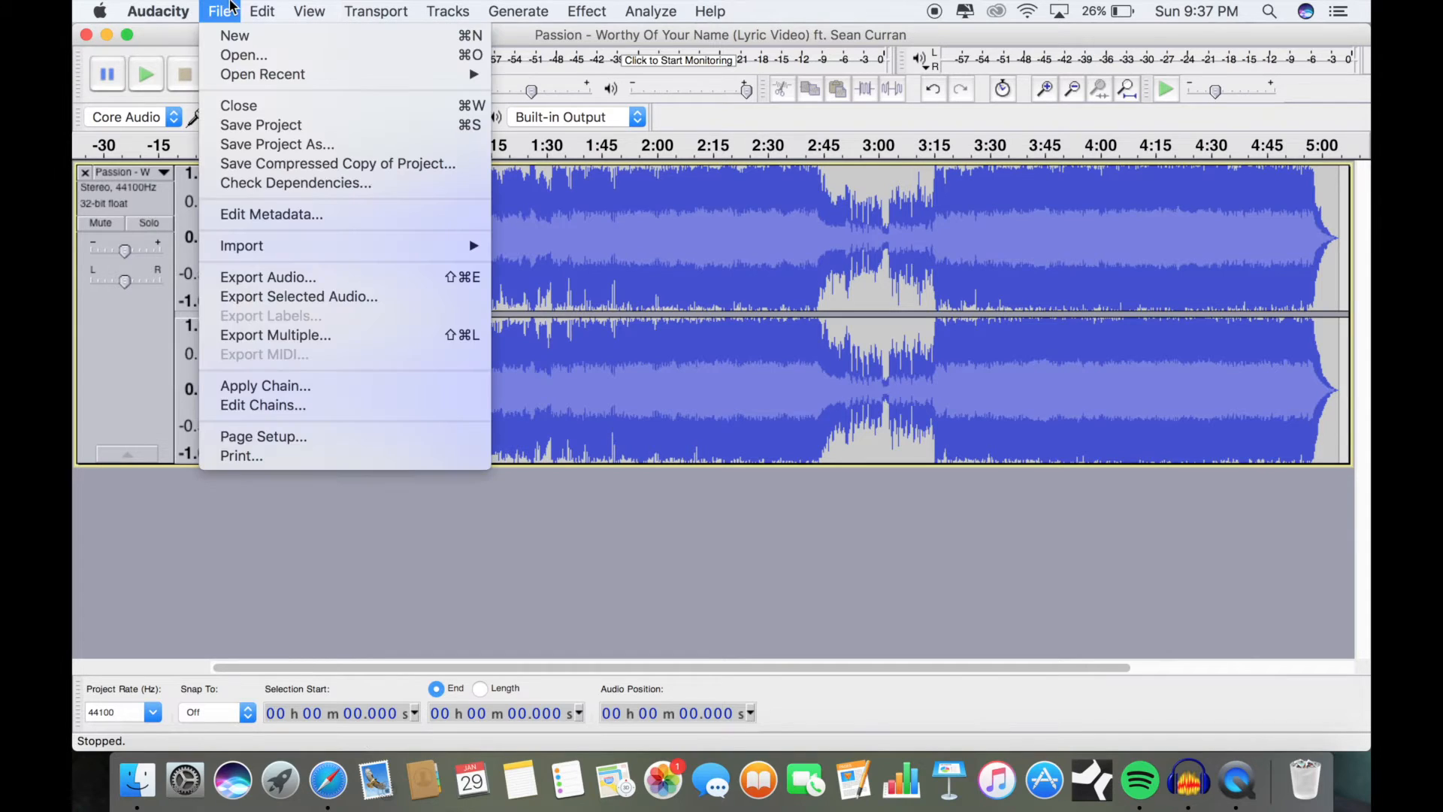
pyautogui.moveTo(219, 11)
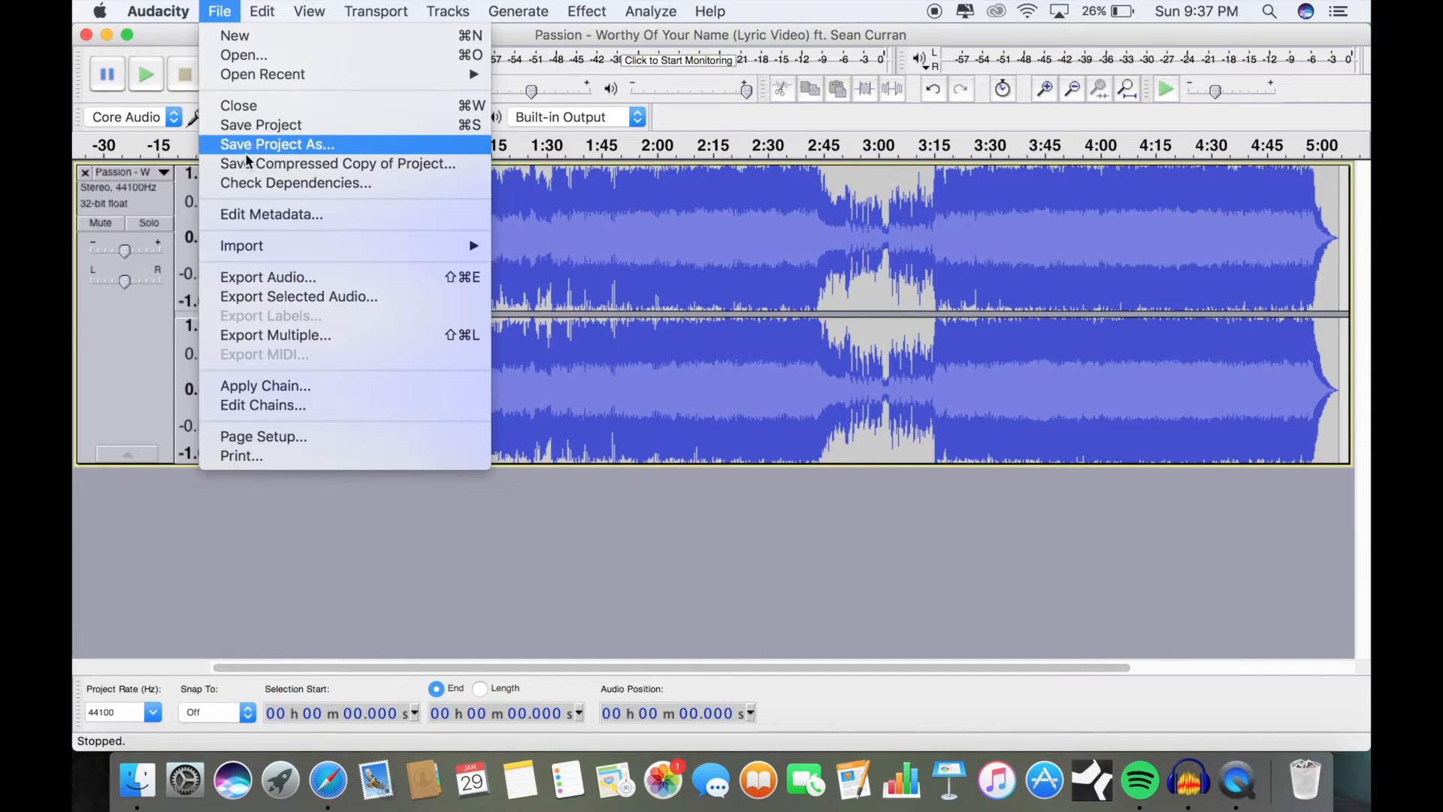
pyautogui.click(234, 278)
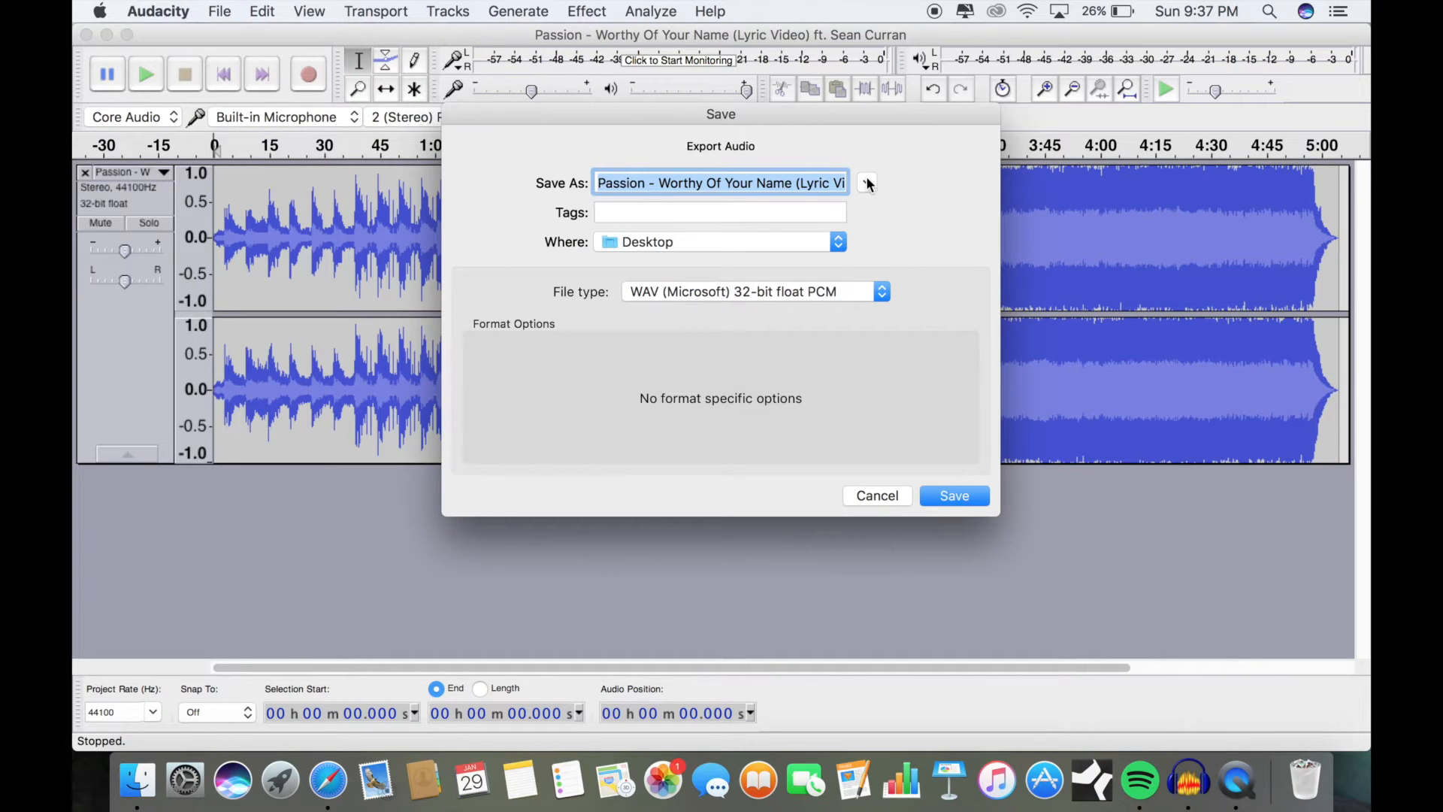
pyautogui.click(955, 496)
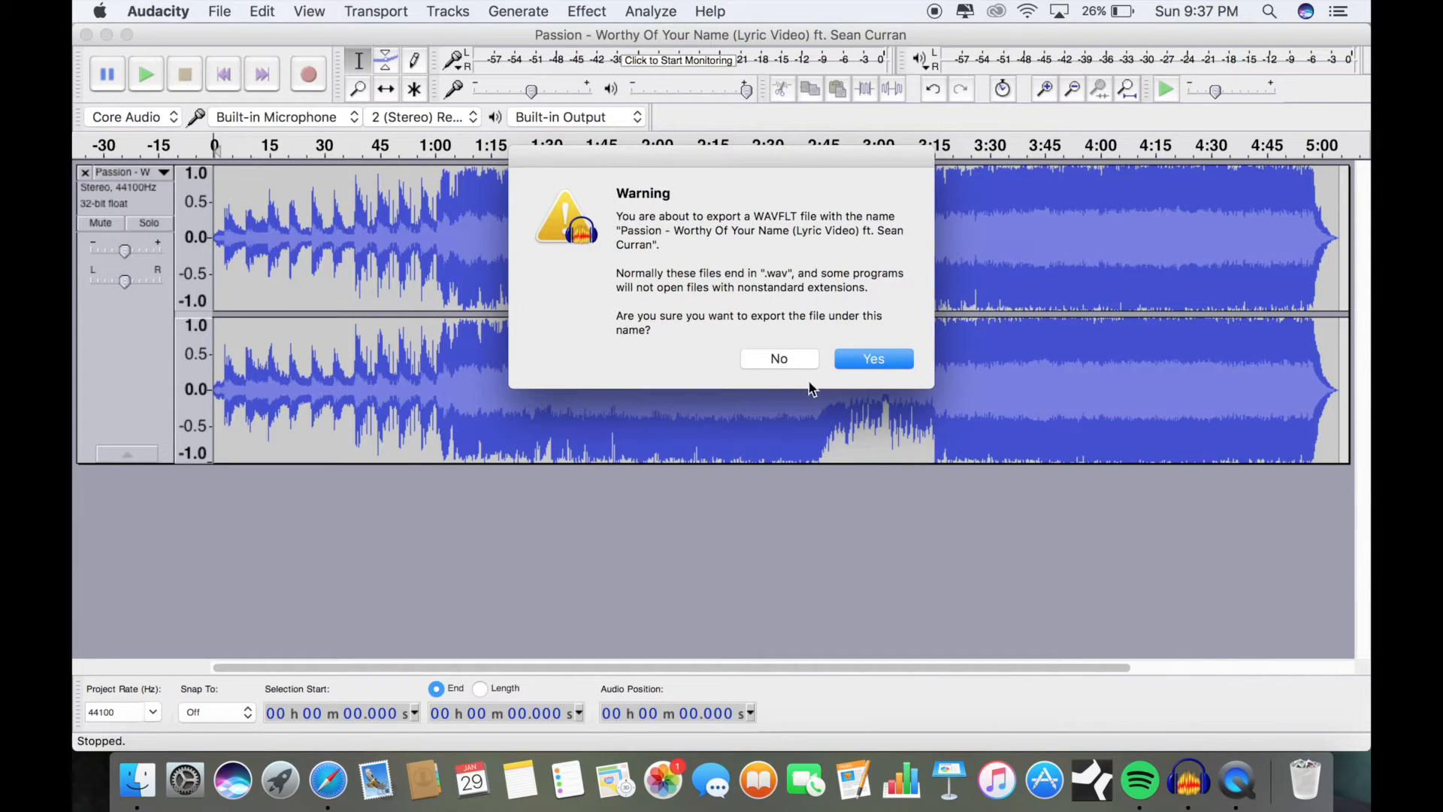
pyautogui.click(794, 364)
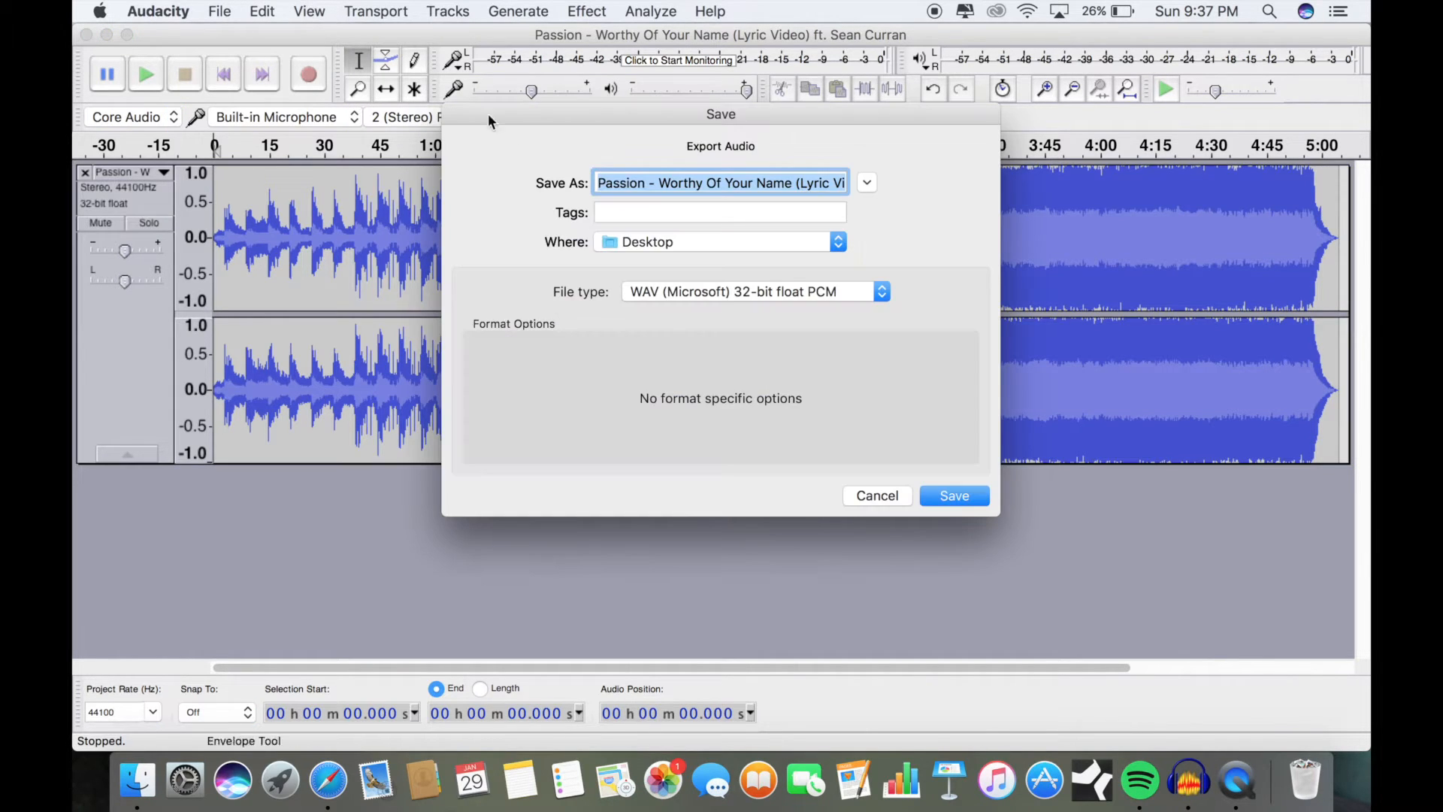
# Step: Try exporting with ".wav" added to the file name, but keep the existing Desktop file and cancel the export
pyautogui.click(720, 184)
pyautogui.moveTo(721, 183); pyautogui.dragTo(1036, 167)
pyautogui.press('Right')
pyautogui.write('.wav')
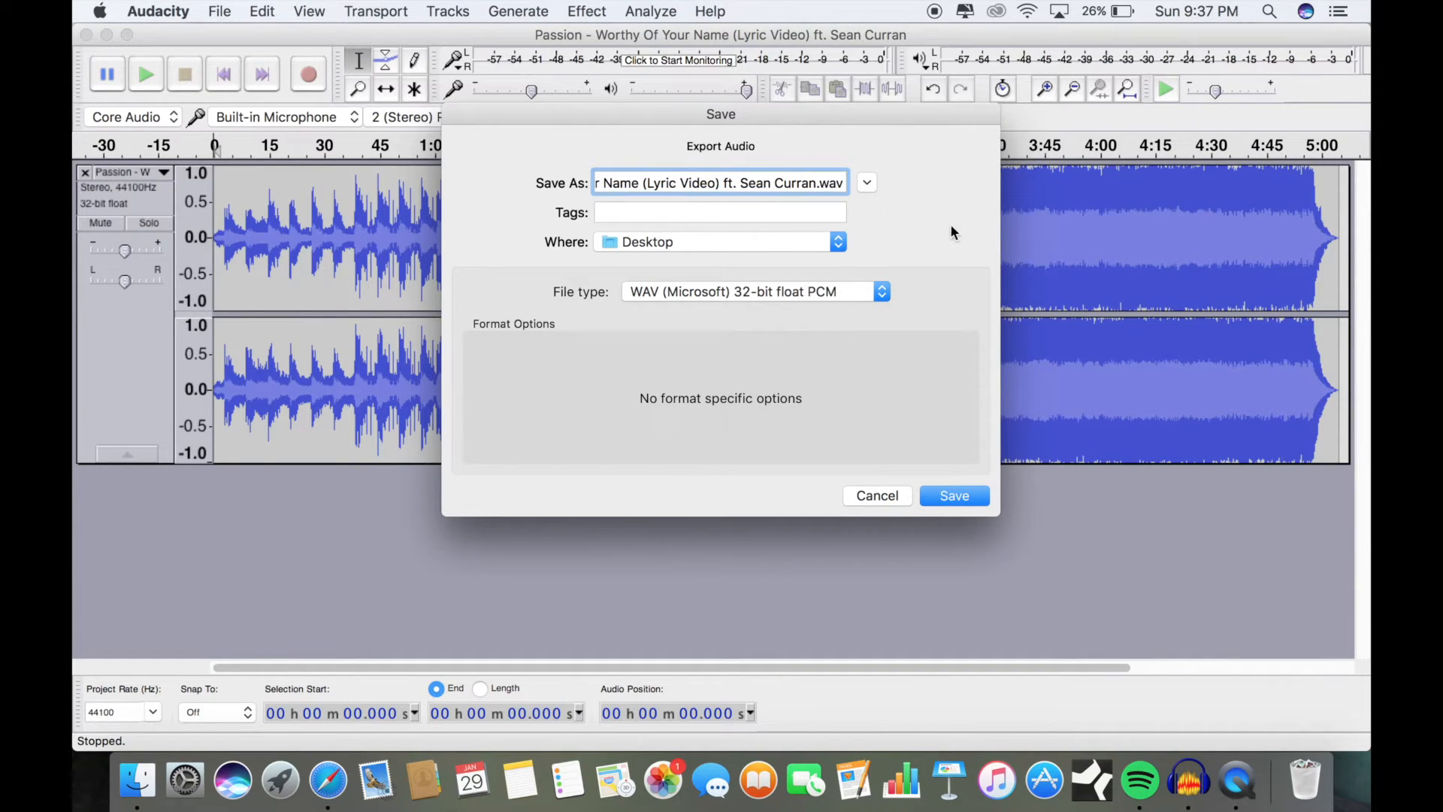
pyautogui.click(953, 496)
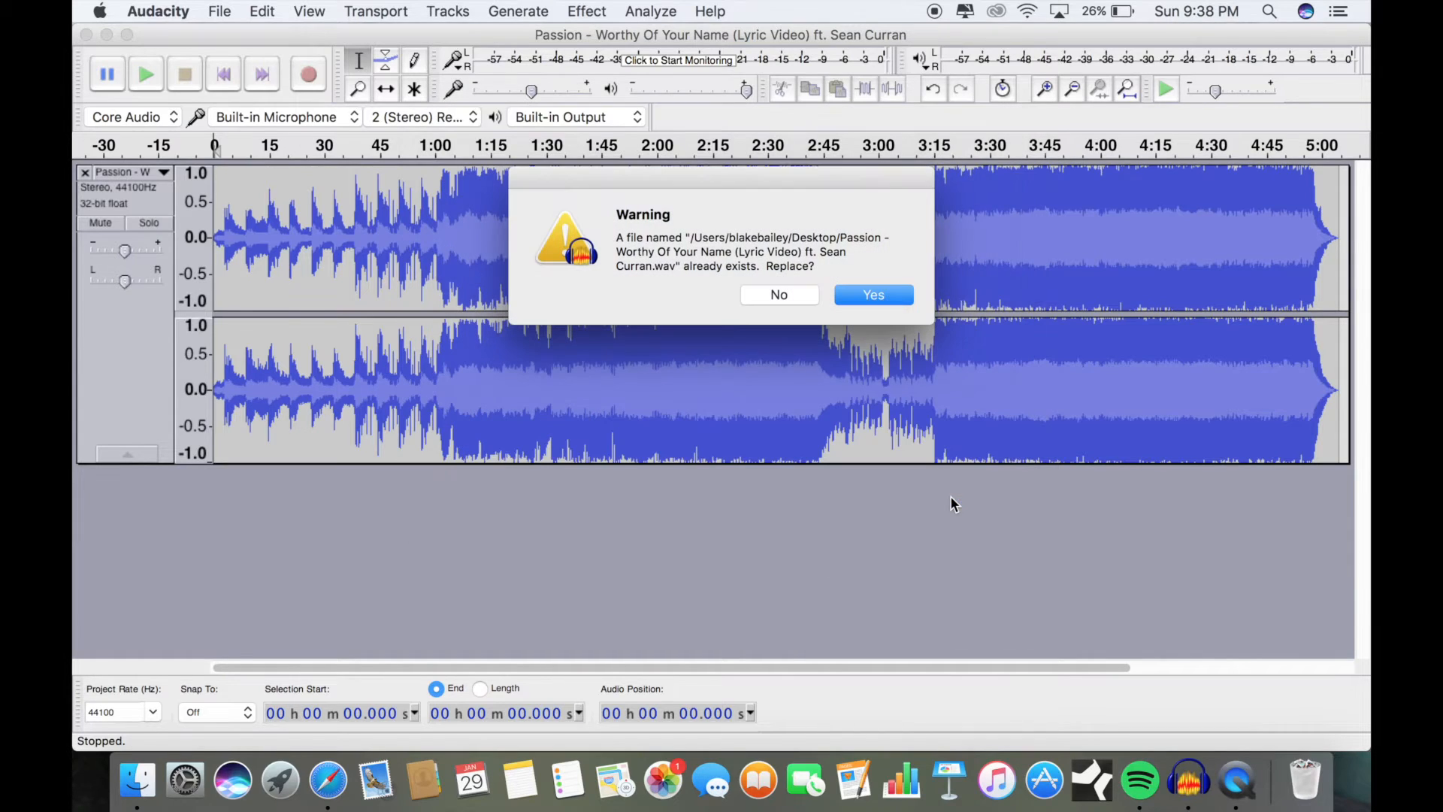
pyautogui.click(807, 298)
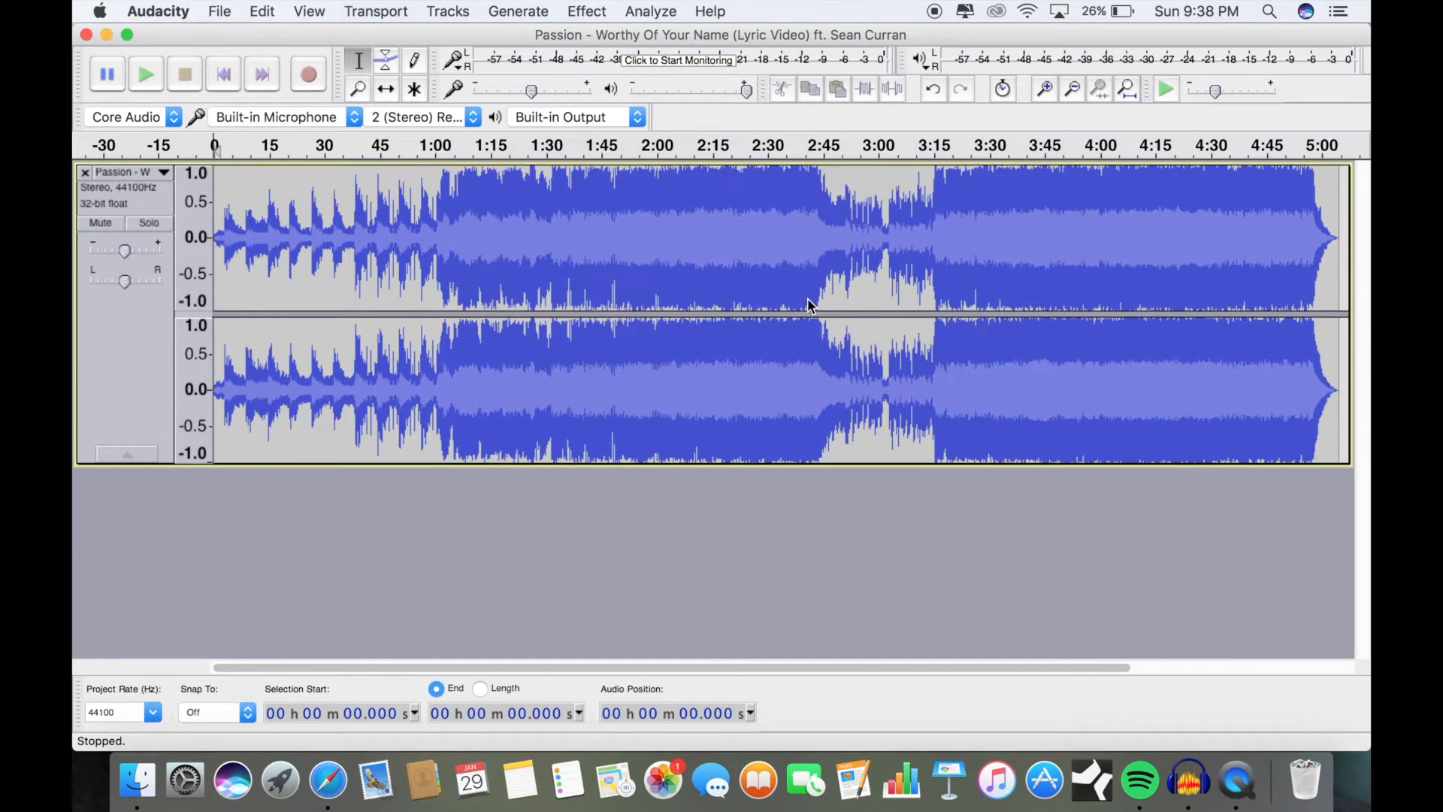
pyautogui.click(877, 496)
pyautogui.click(137, 9)
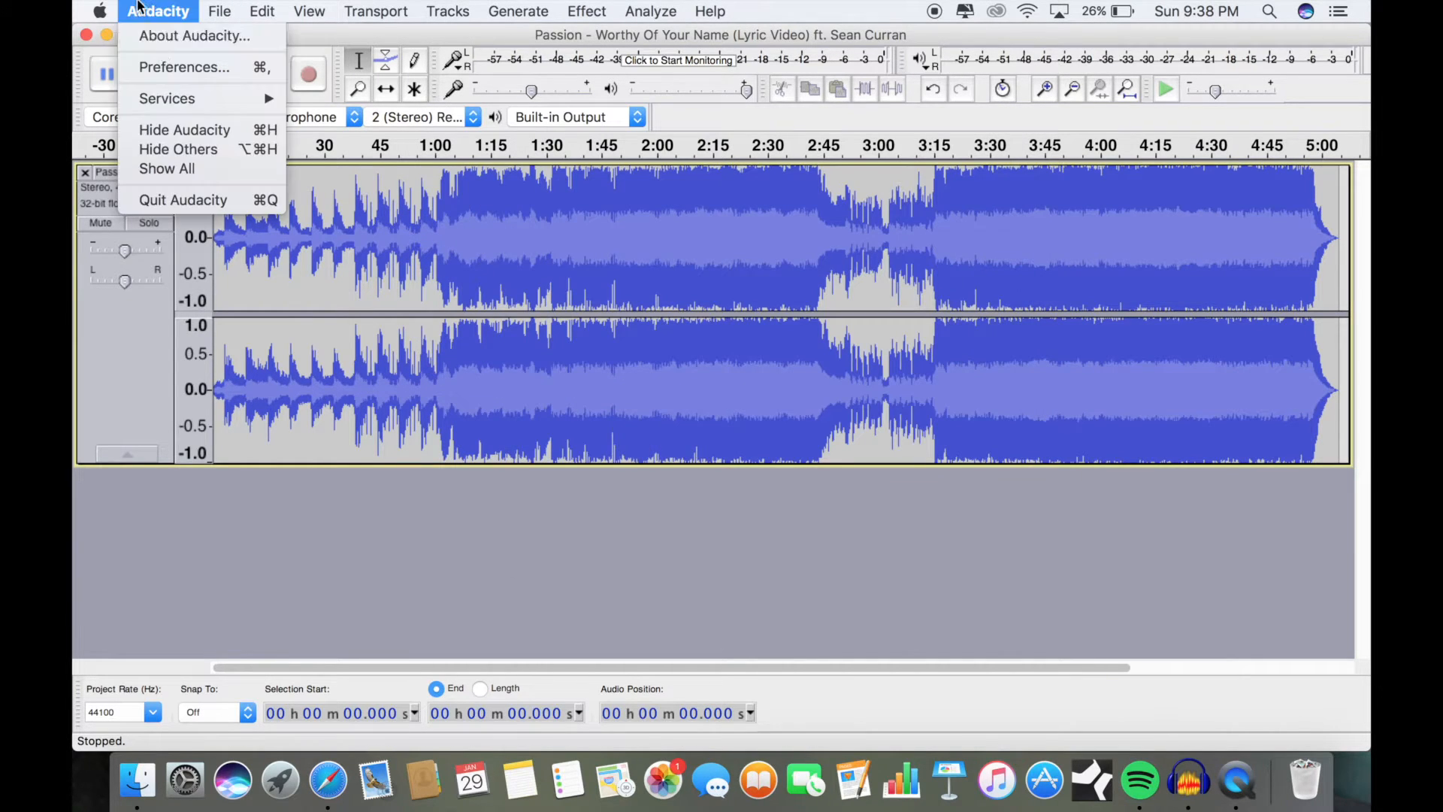
pyautogui.click(191, 198)
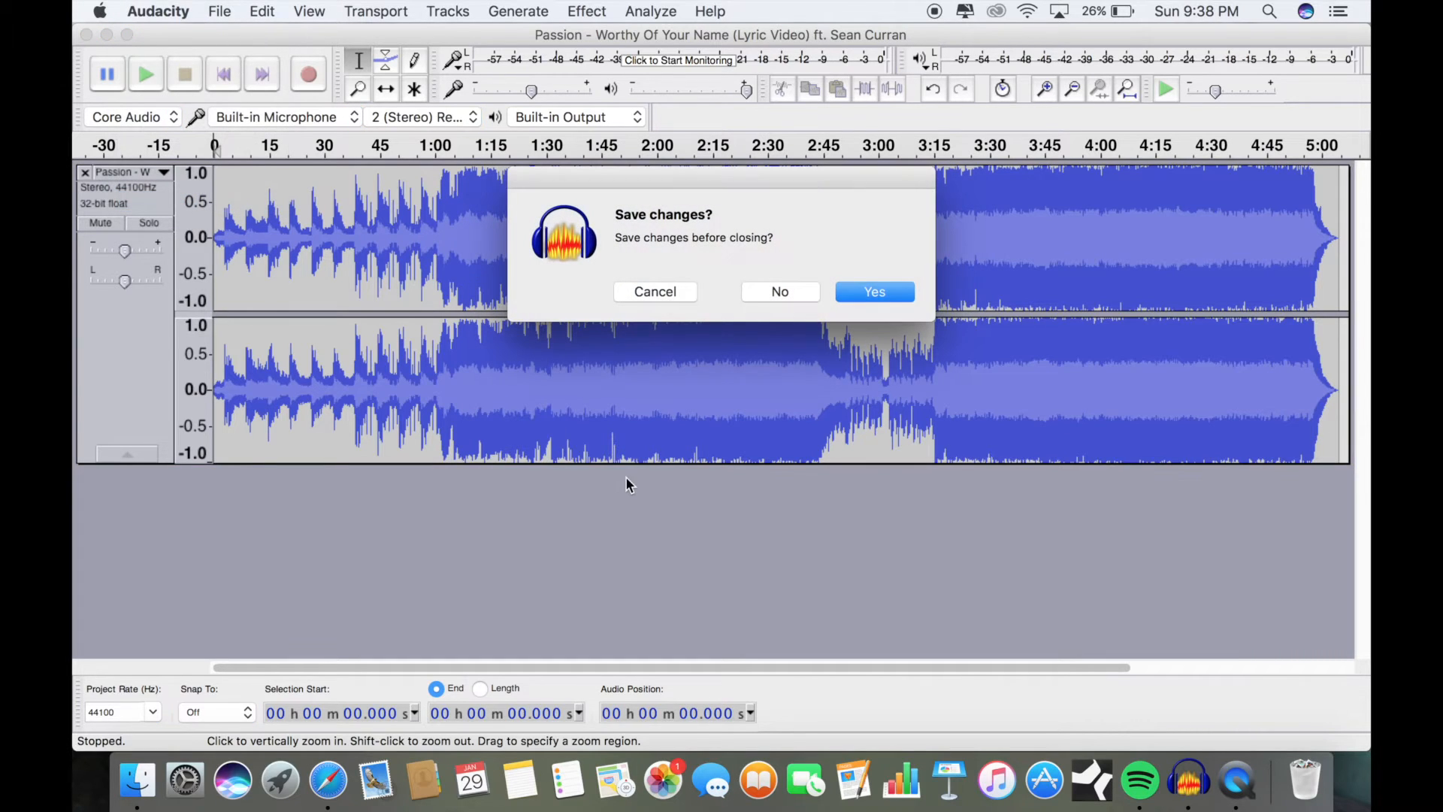
pyautogui.click(864, 294)
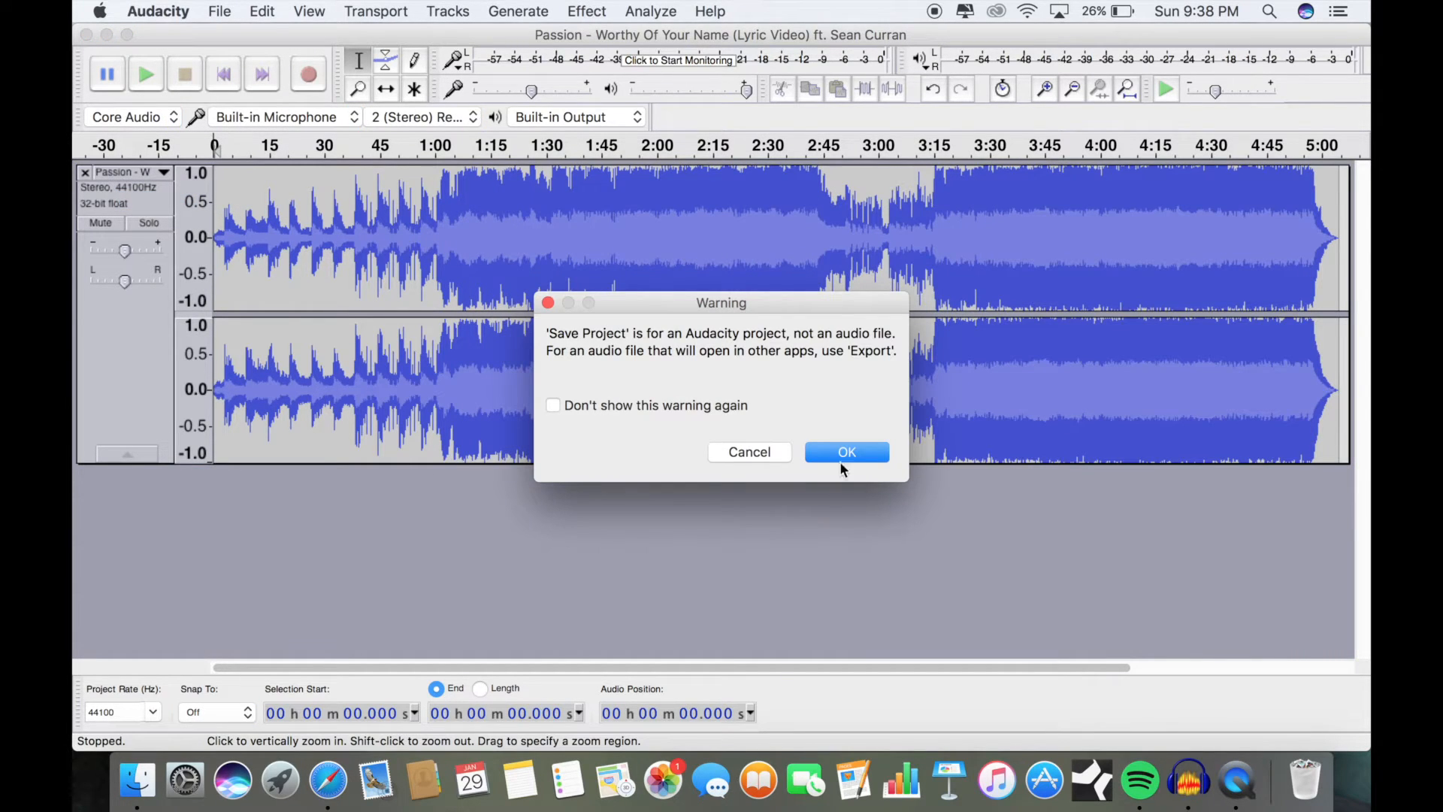
pyautogui.click(874, 451)
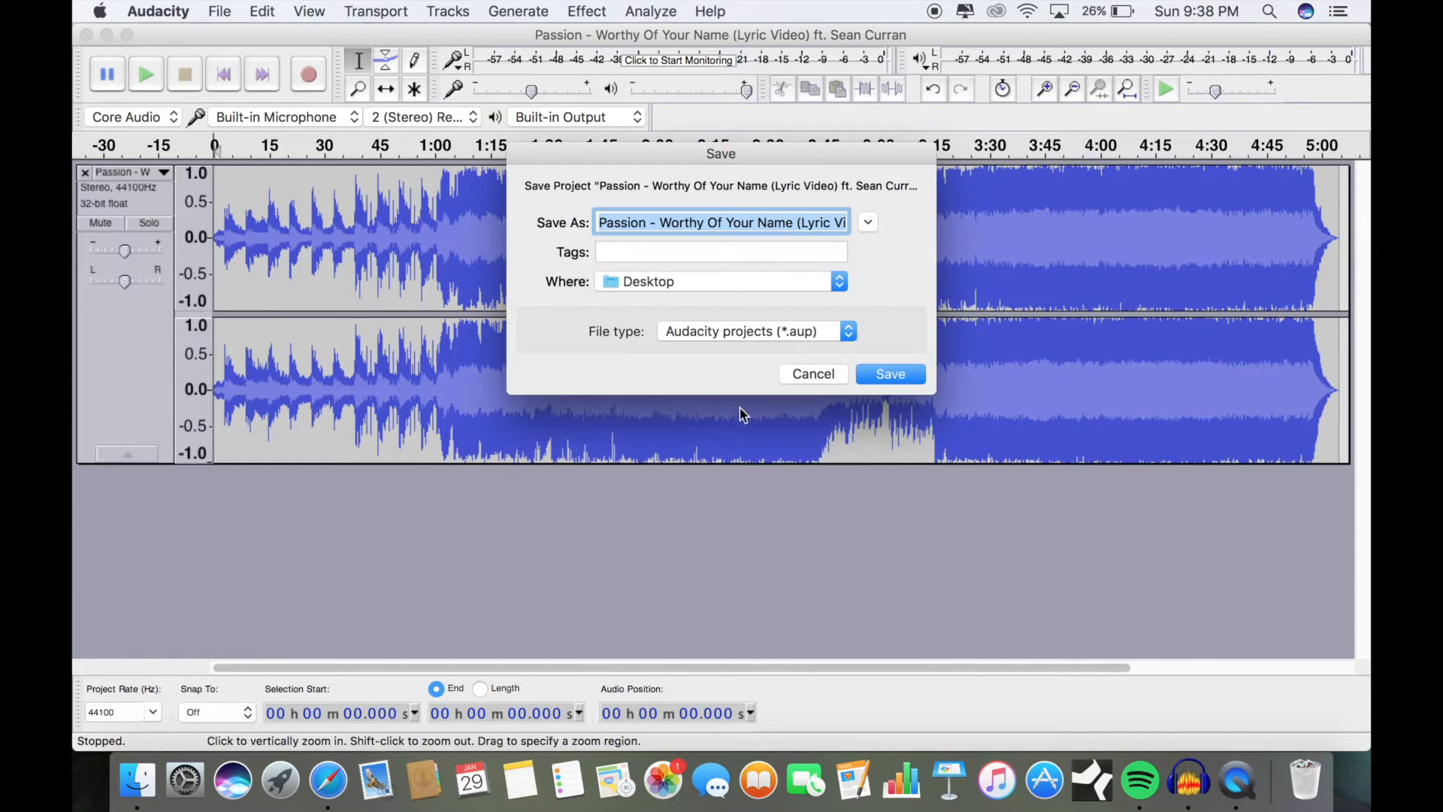
pyautogui.click(816, 375)
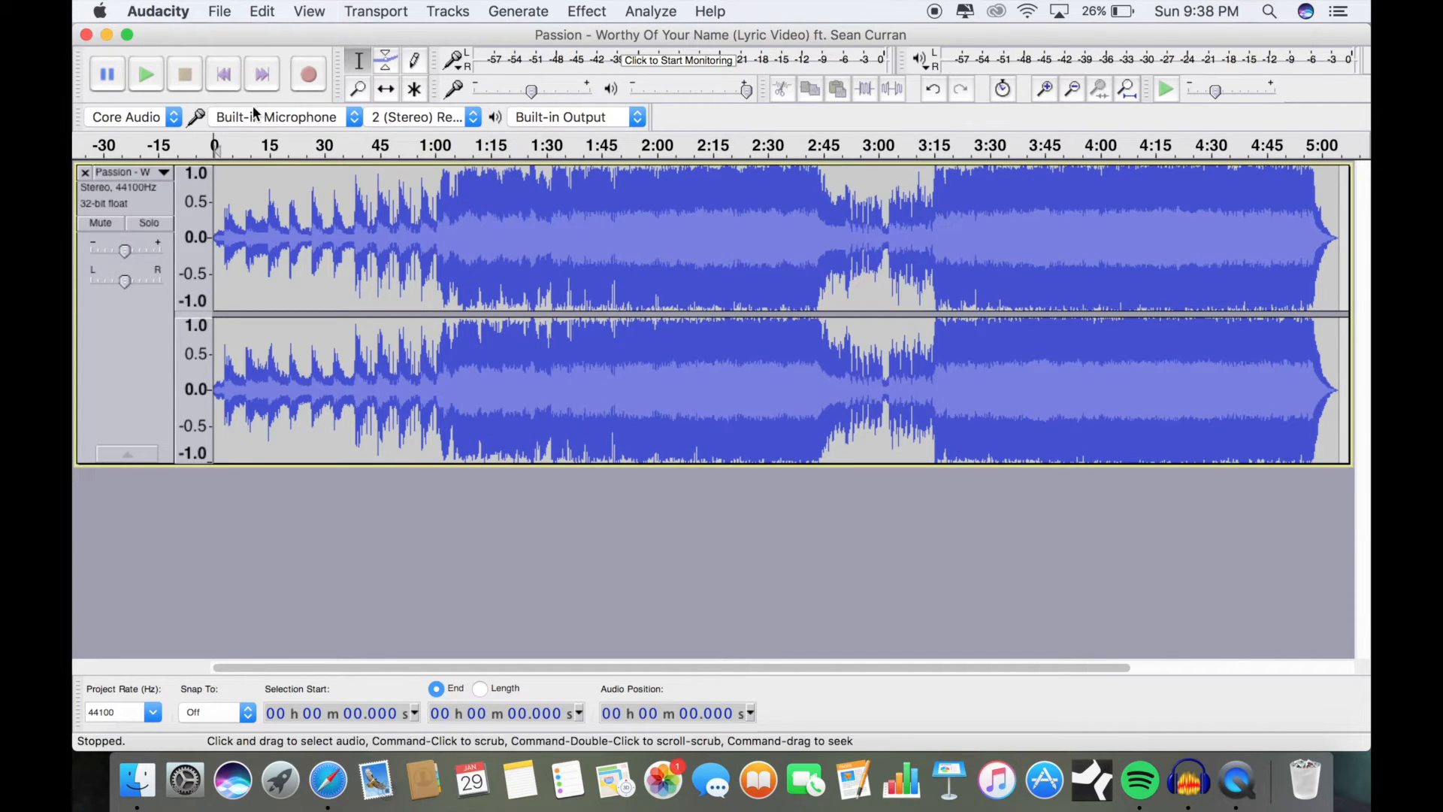
# Step: Quit Audacity without saving the project changes
pyautogui.click(152, 15)
pyautogui.click(191, 200)
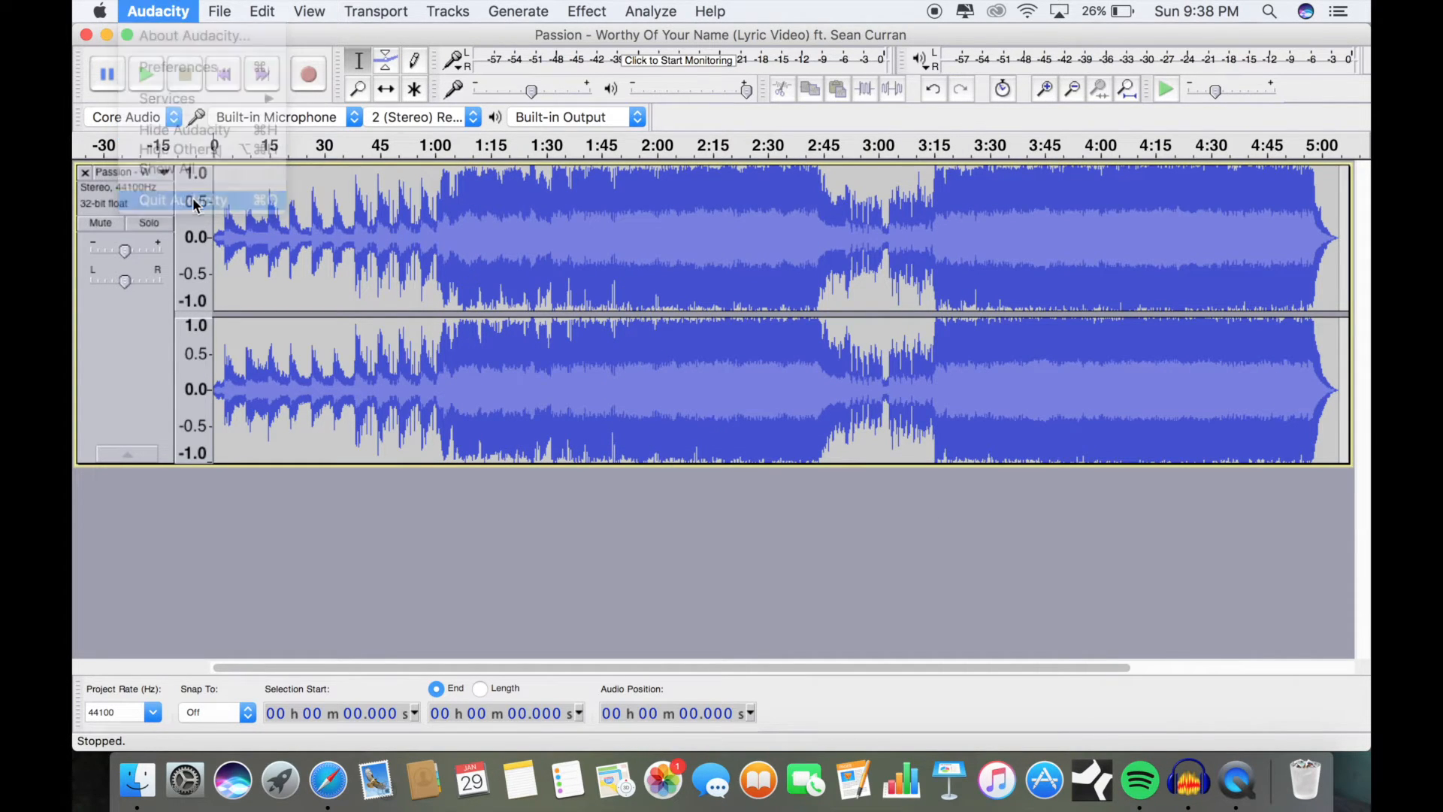
pyautogui.click(772, 293)
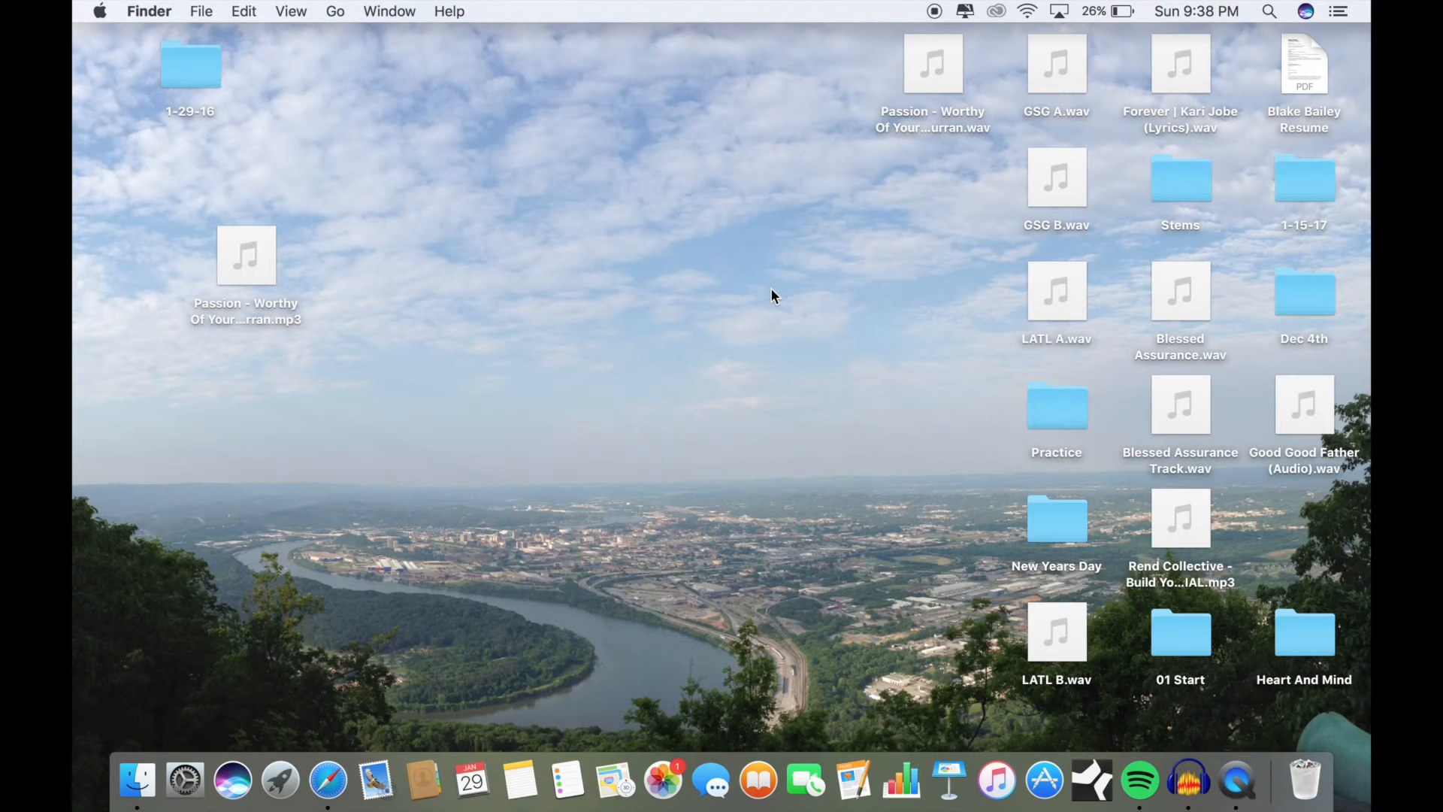
# Step: Launch Studio One and create an empty song titled "Worthy of your name TEST" with the tempo kept at 81.00 BPM
pyautogui.click(1092, 780)
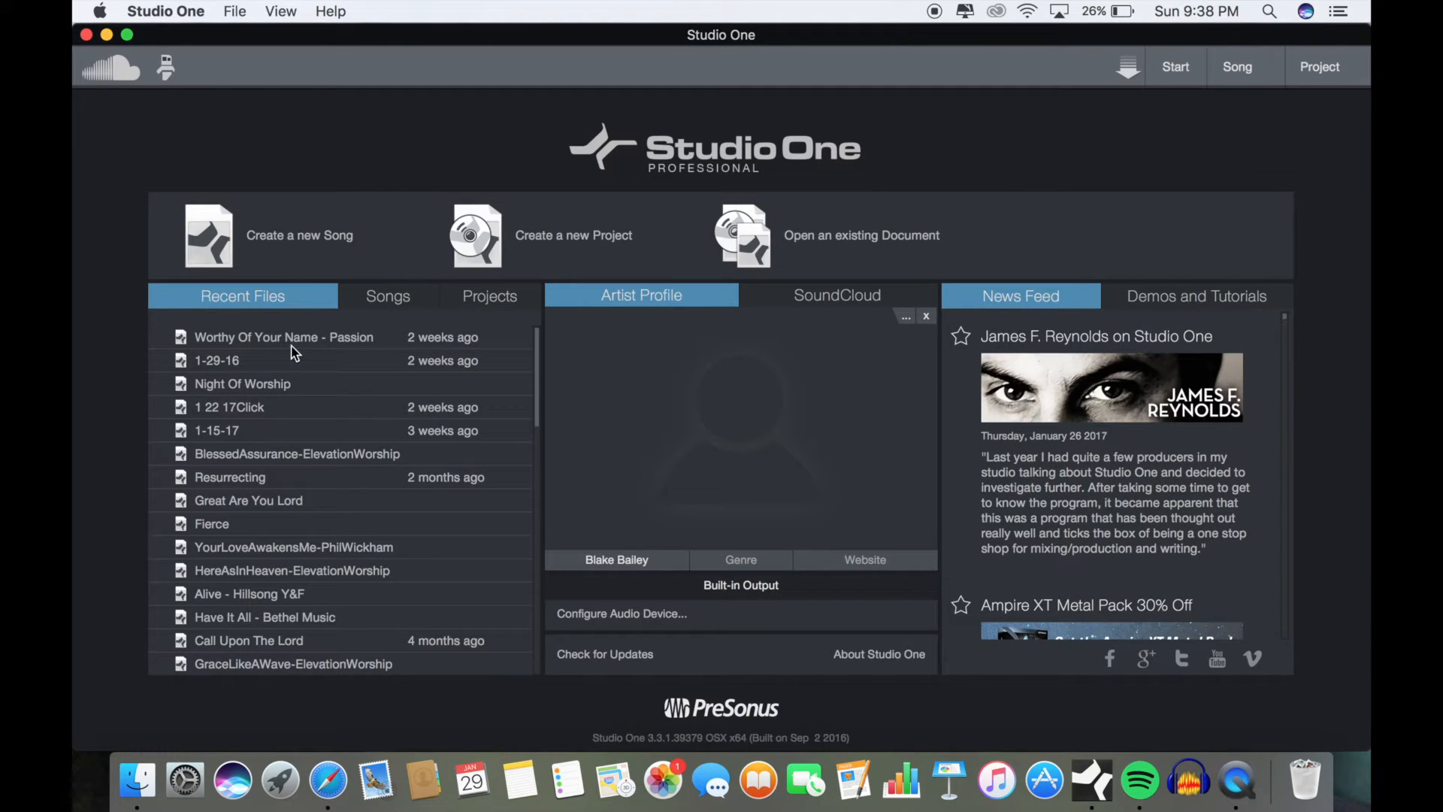
pyautogui.click(322, 235)
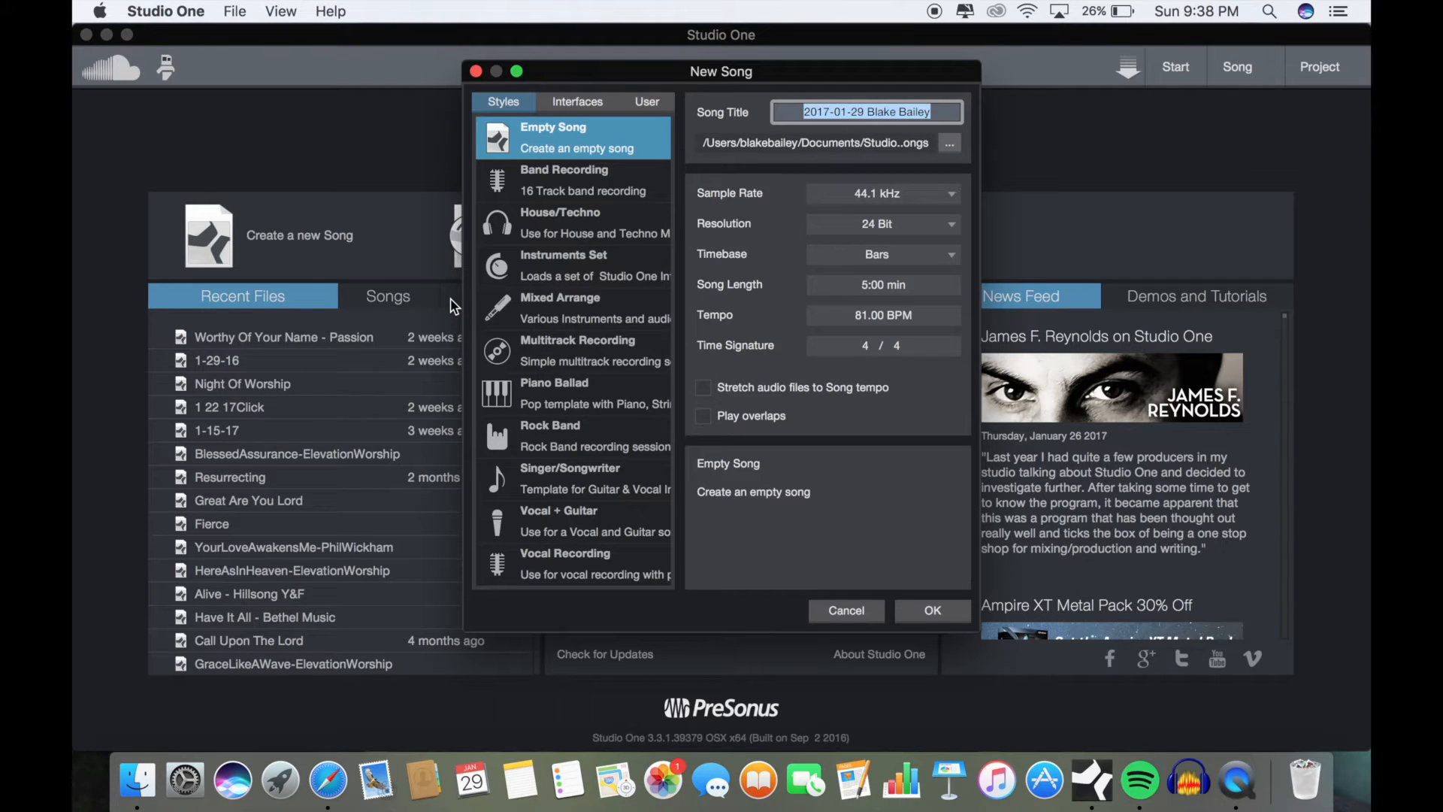
pyautogui.press('BackSpace')
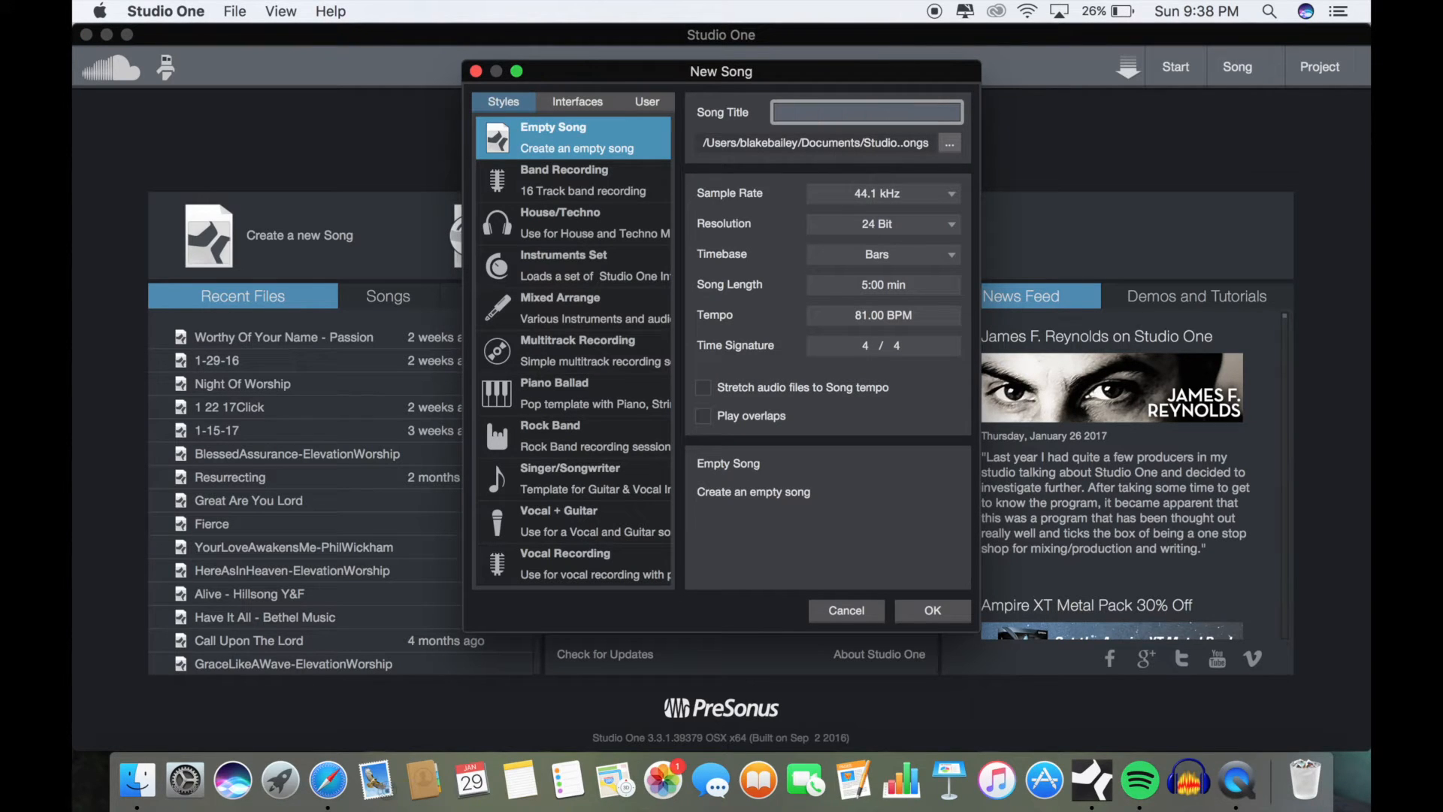
pyautogui.write('Worthy of your name TEST')
pyautogui.click(878, 322)
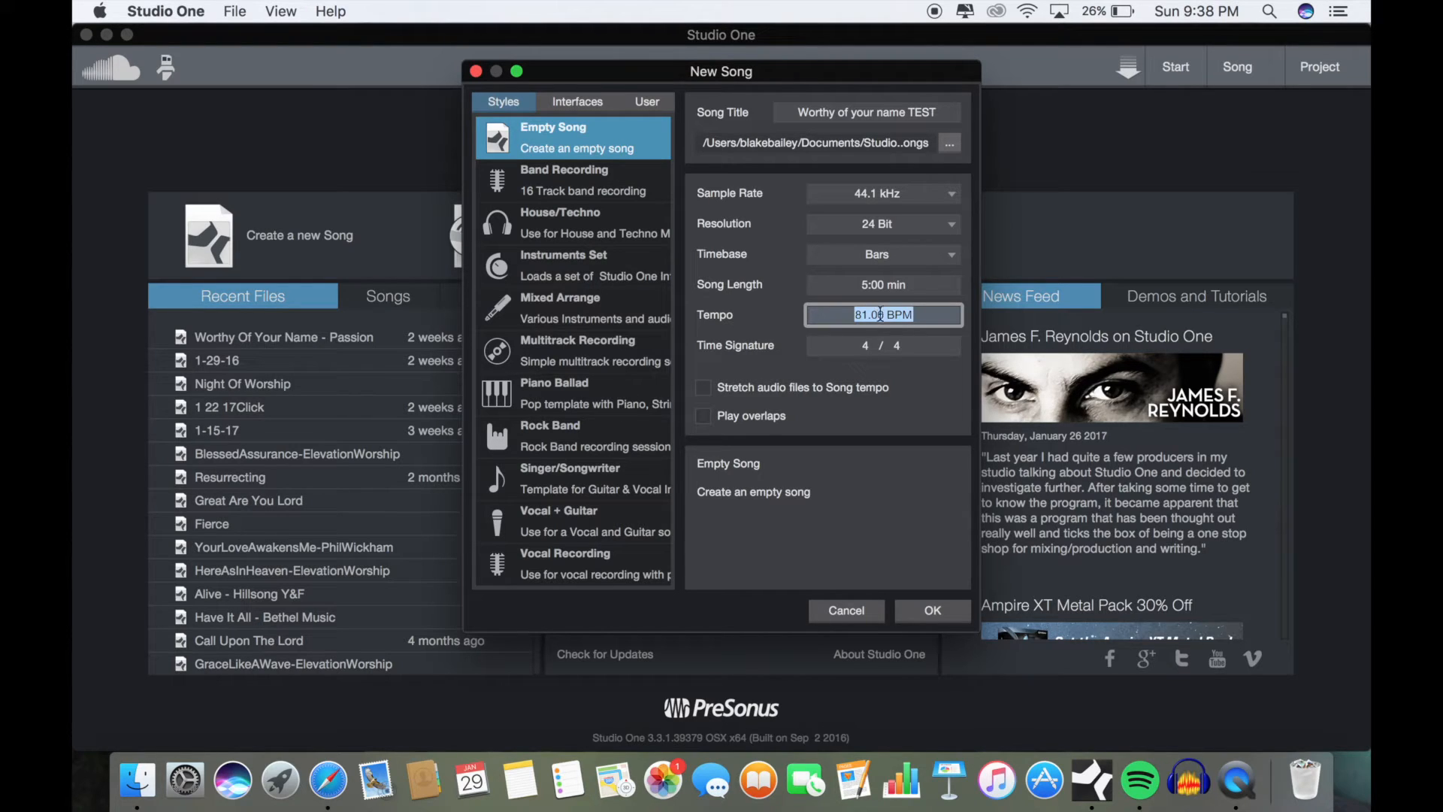
pyautogui.click(911, 378)
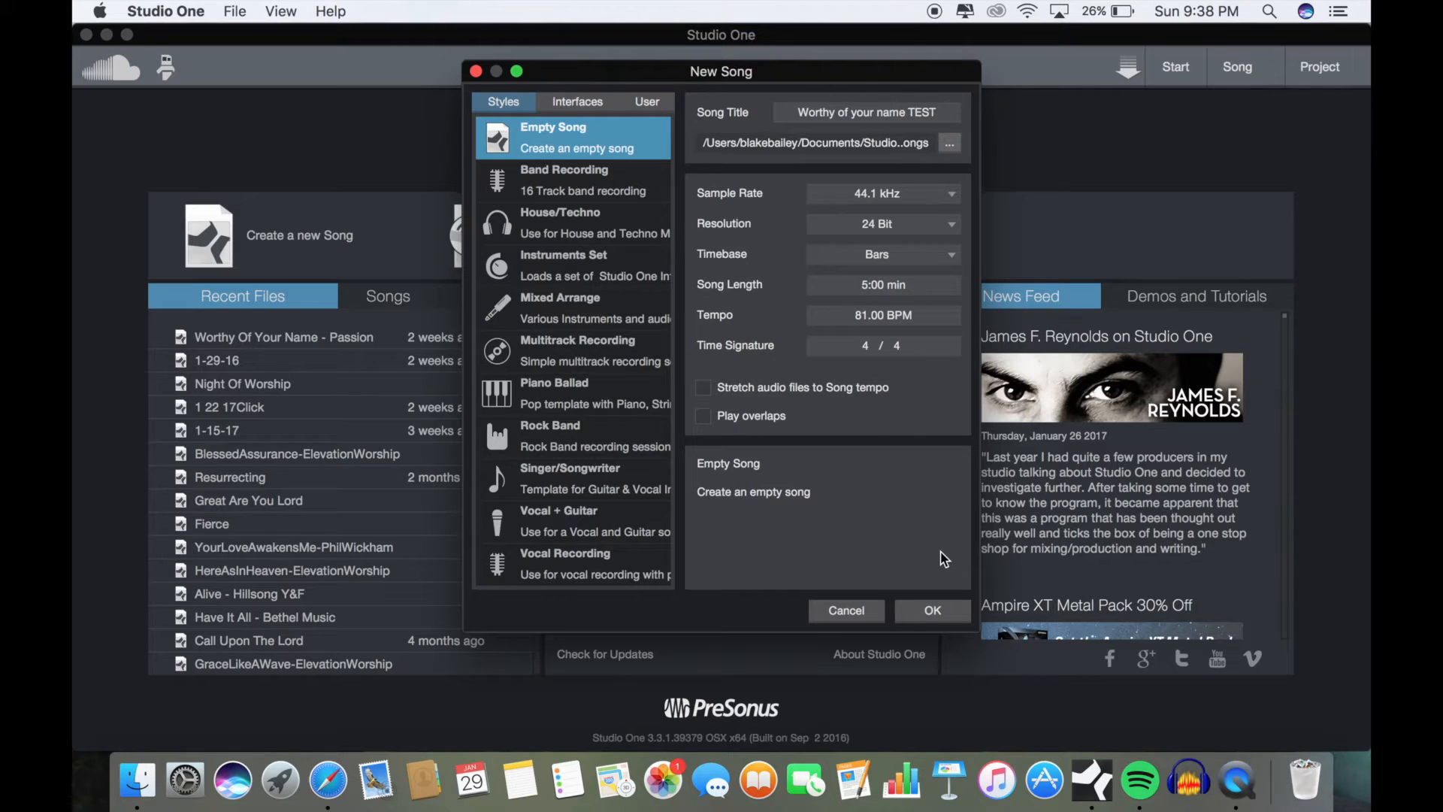
pyautogui.click(921, 615)
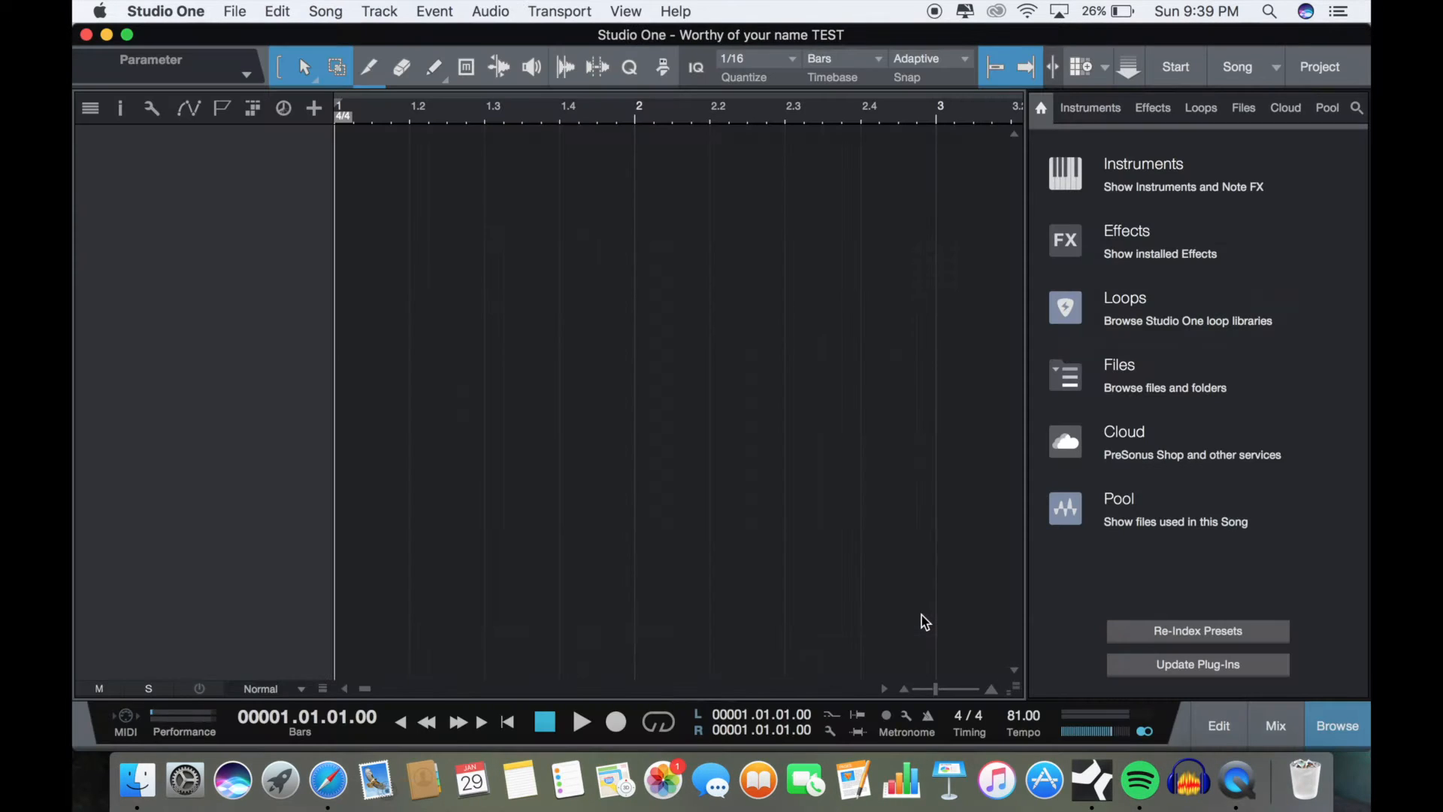
# Step: Import the "Passion - Worthy Of Your Name" WAV file from the Desktop folder as an audio track starting at bar 1
pyautogui.click(138, 781)
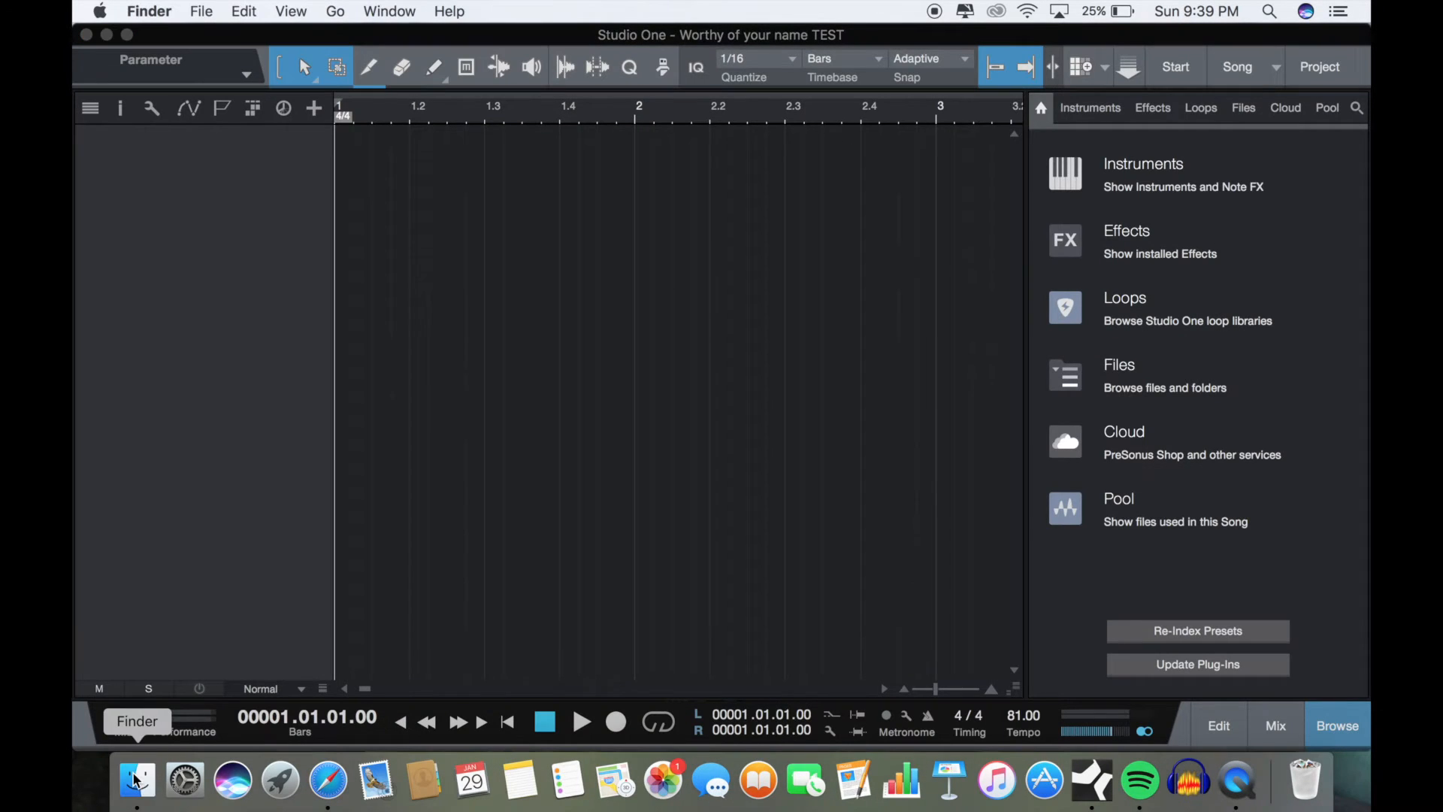
pyautogui.click(403, 339)
pyautogui.scroll(-3, 684, 417)
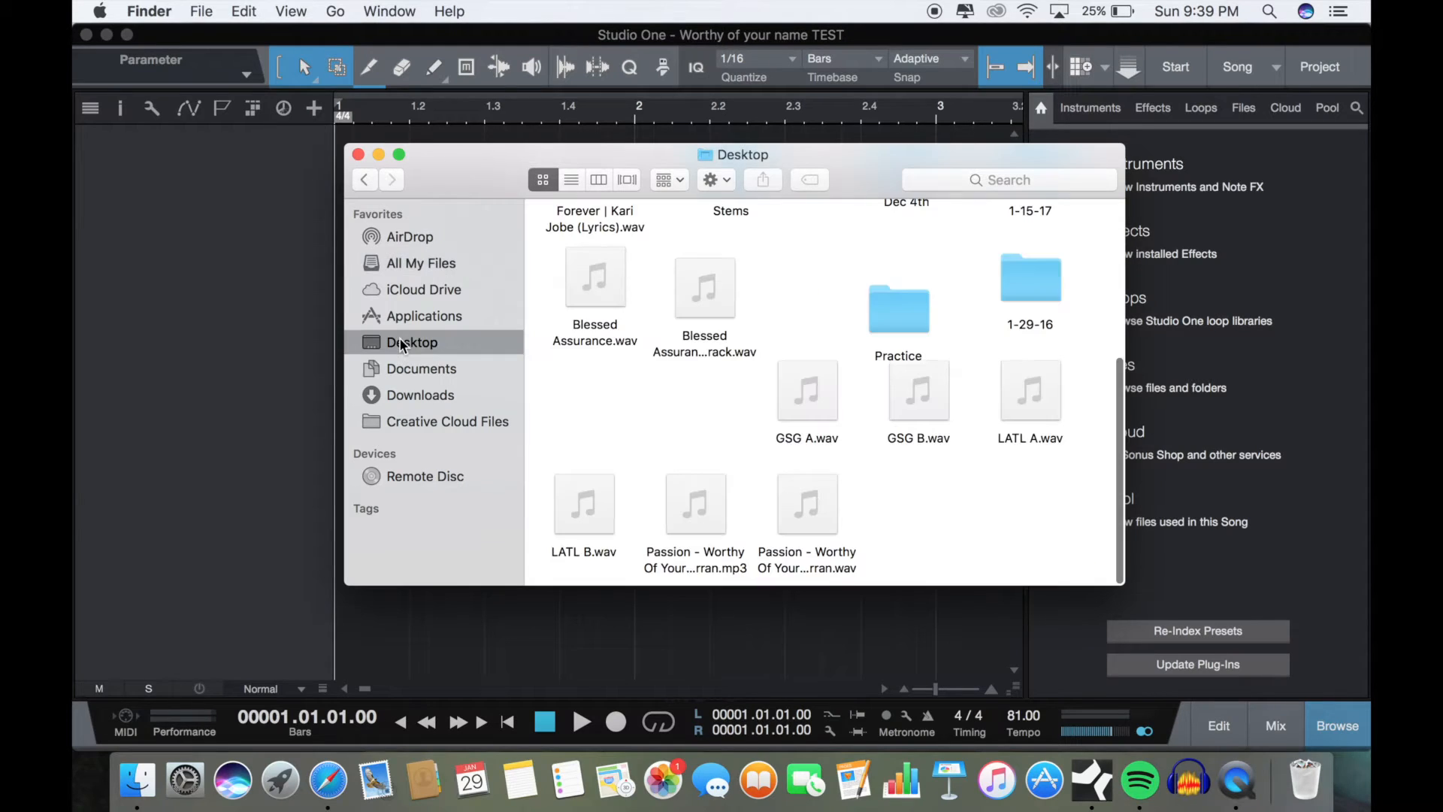
pyautogui.click(827, 543)
pyautogui.moveTo(834, 183); pyautogui.dragTo(833, 326)
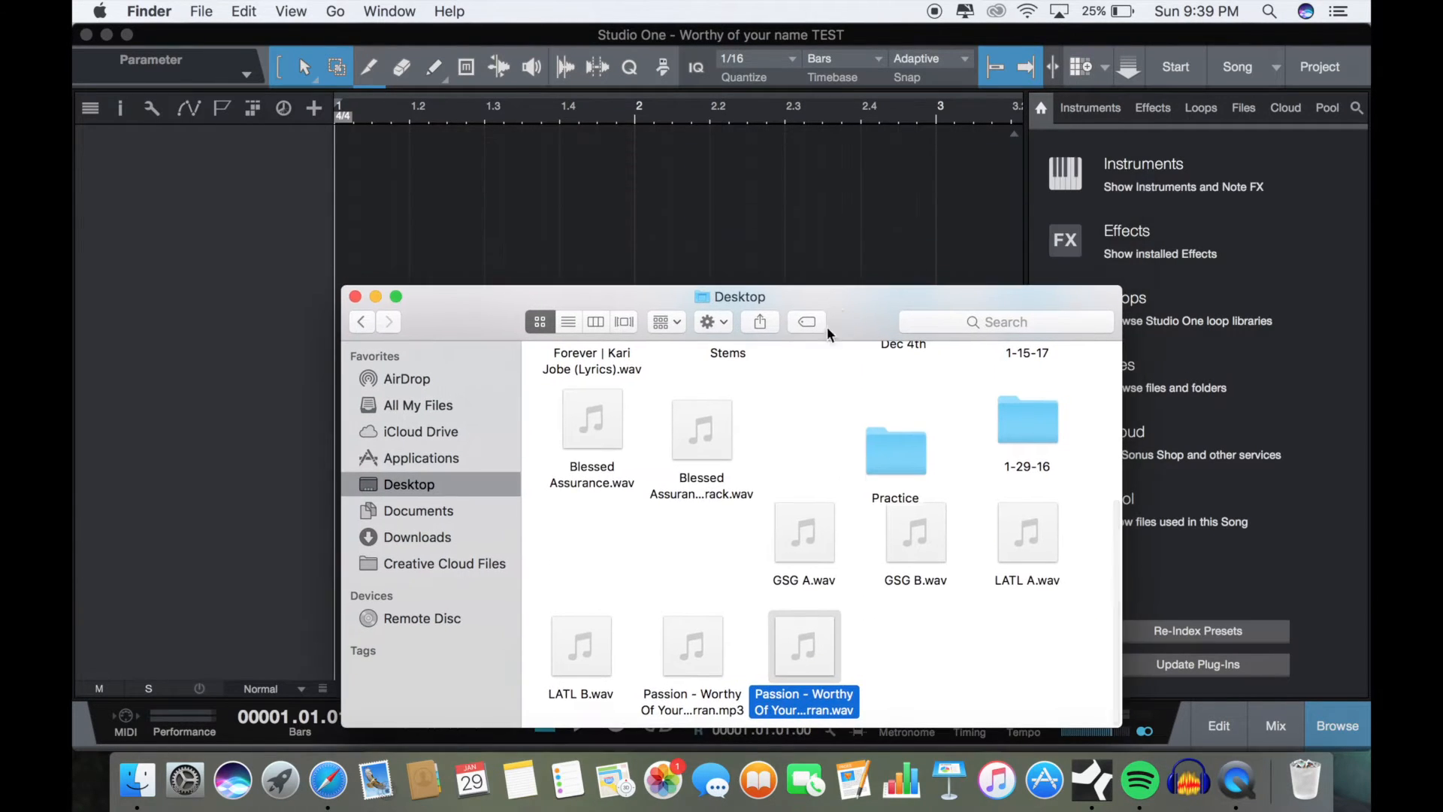
pyautogui.moveTo(818, 645); pyautogui.dragTo(363, 134)
pyautogui.click(425, 214)
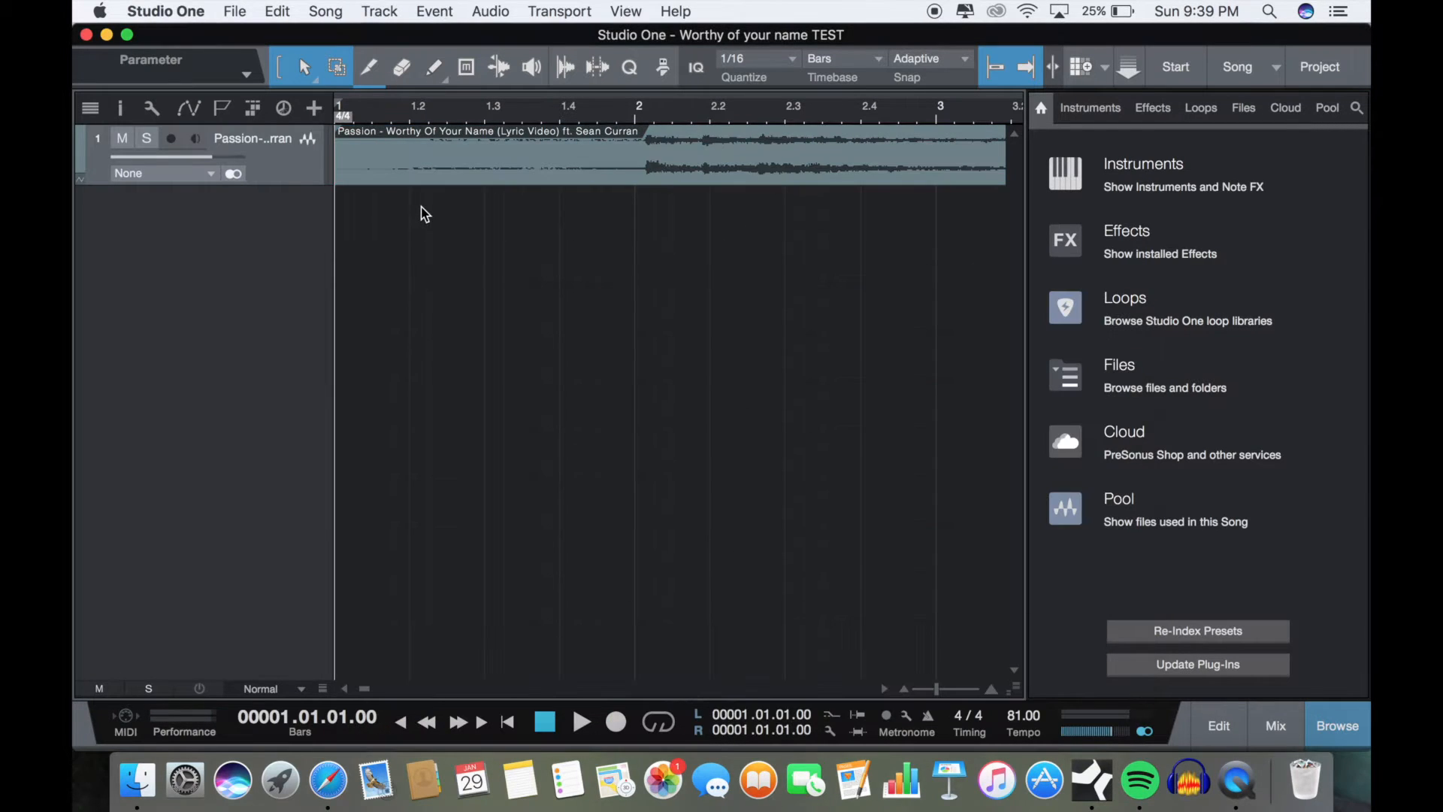
# Step: Turn on the metronome, play the song's opening against the click, and stop playback back at the start
pyautogui.scroll(4, 425, 215)
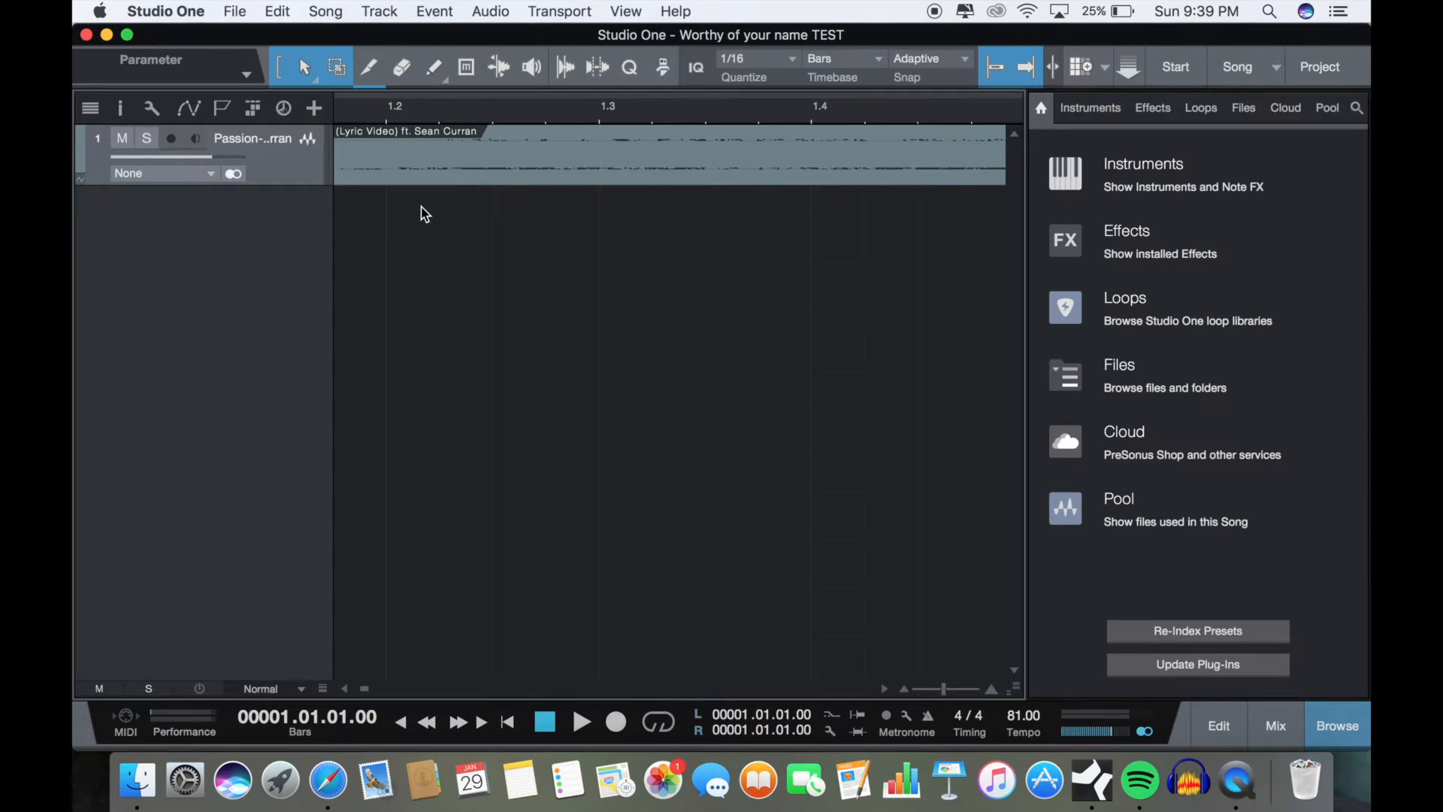
pyautogui.hscroll(5, 811, 293)
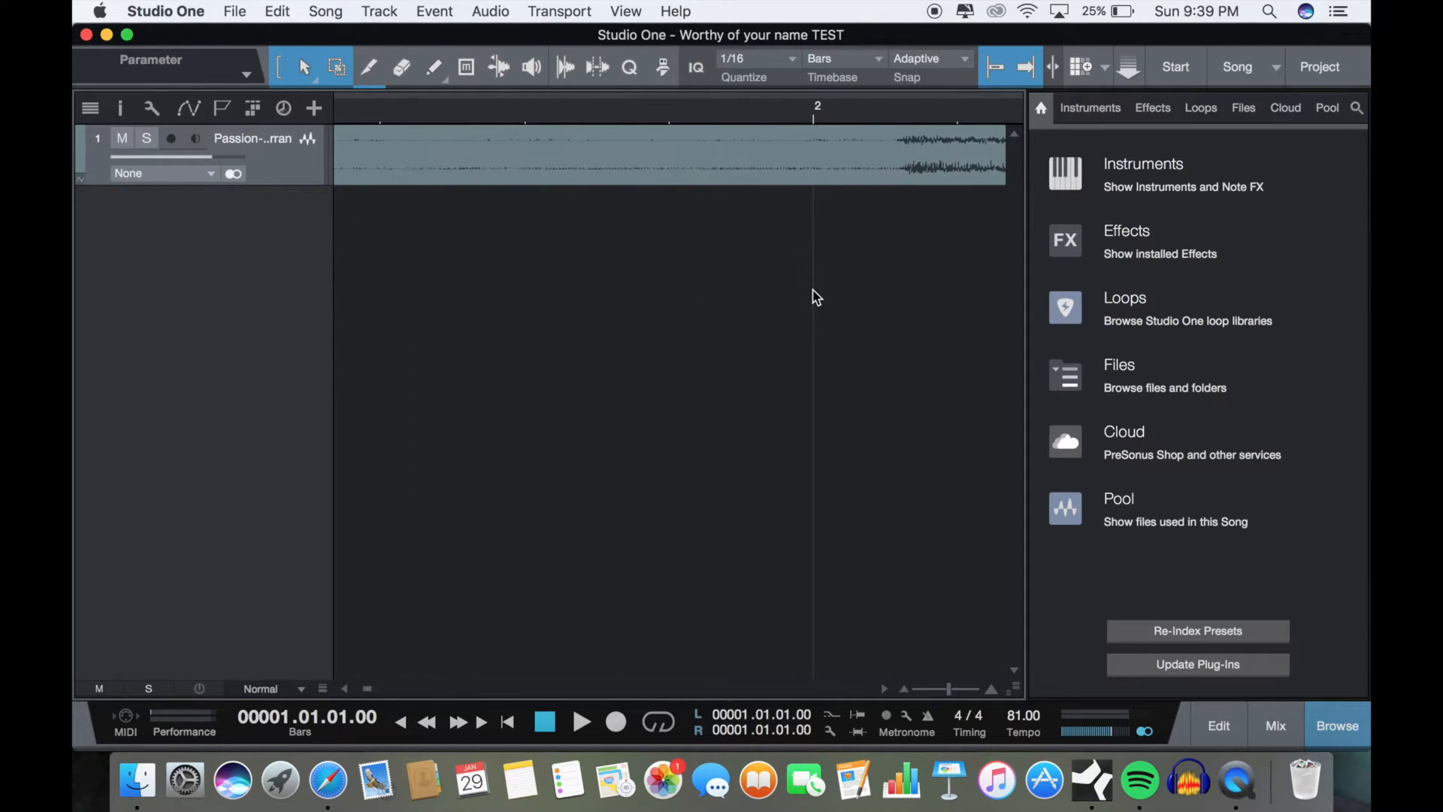
pyautogui.hscroll(3, 737, 291)
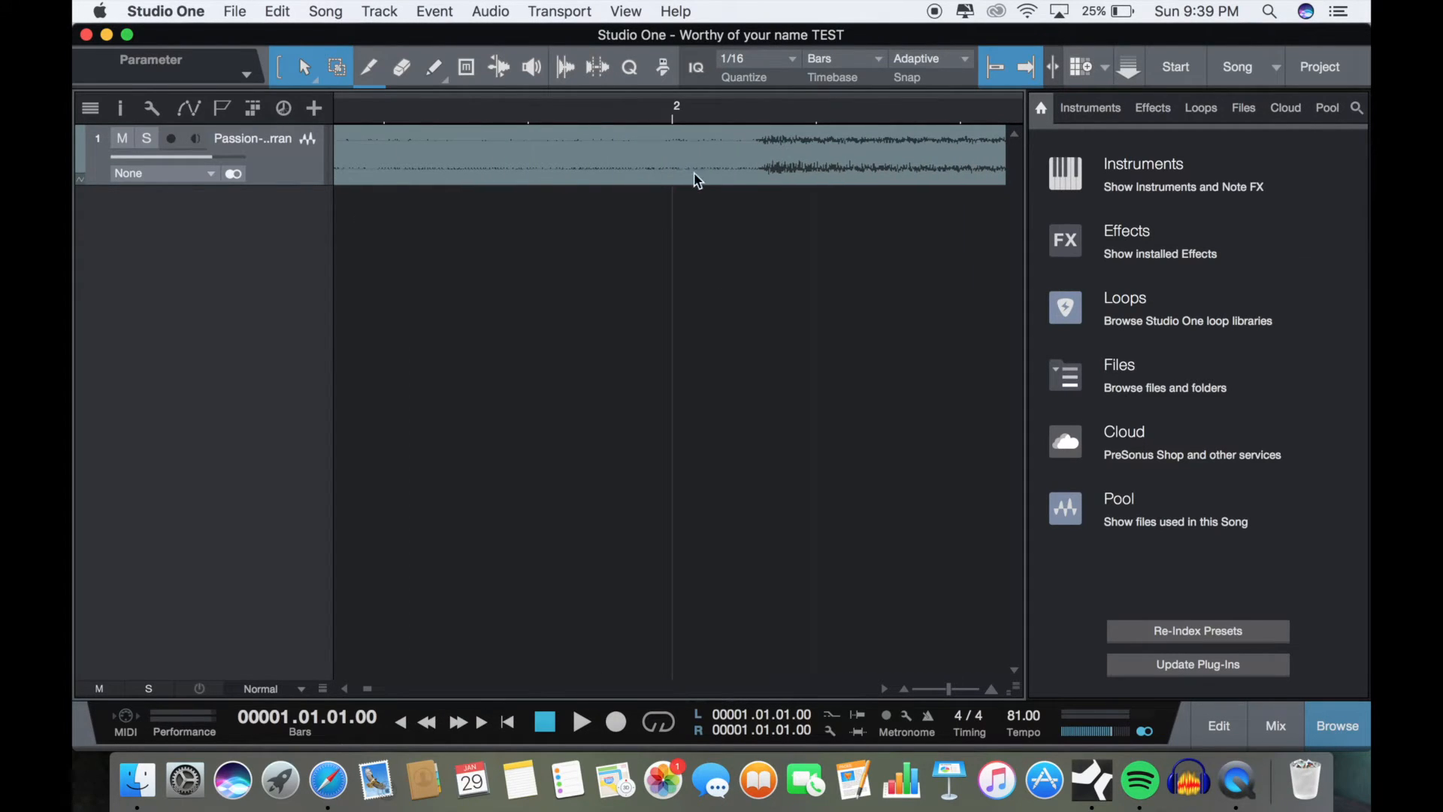
pyautogui.scroll(-2, 746, 314)
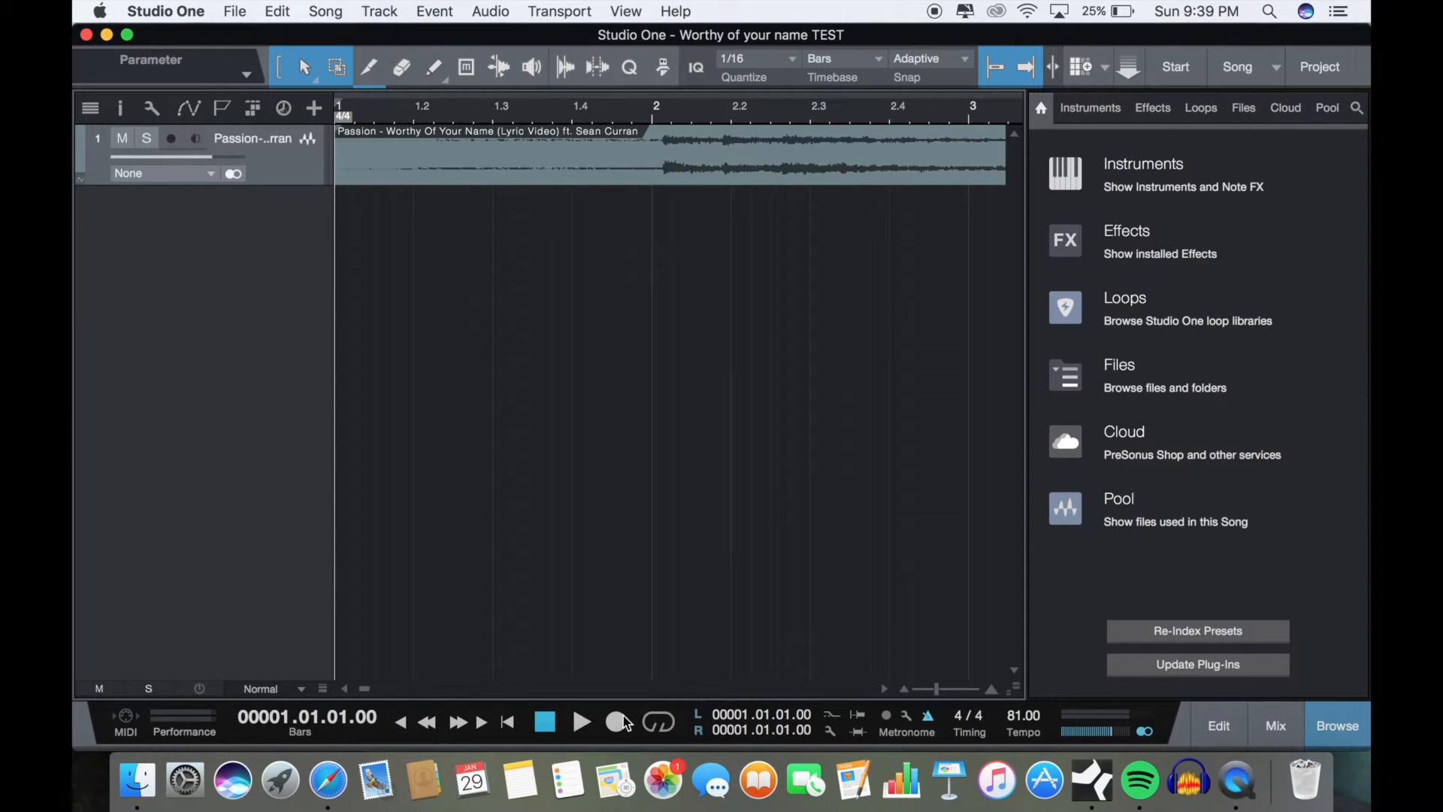
pyautogui.click(580, 722)
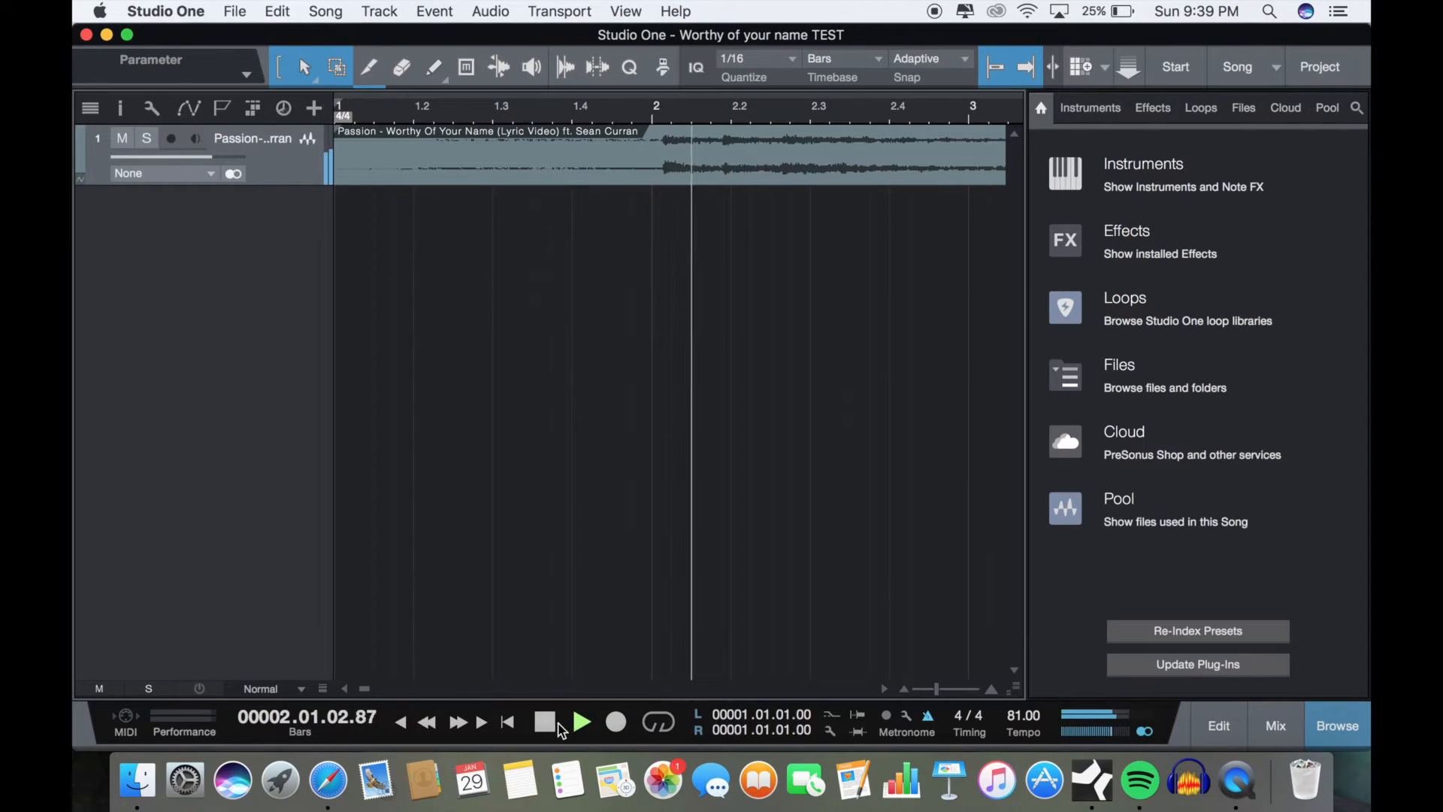
pyautogui.click(546, 723)
pyautogui.click(545, 723)
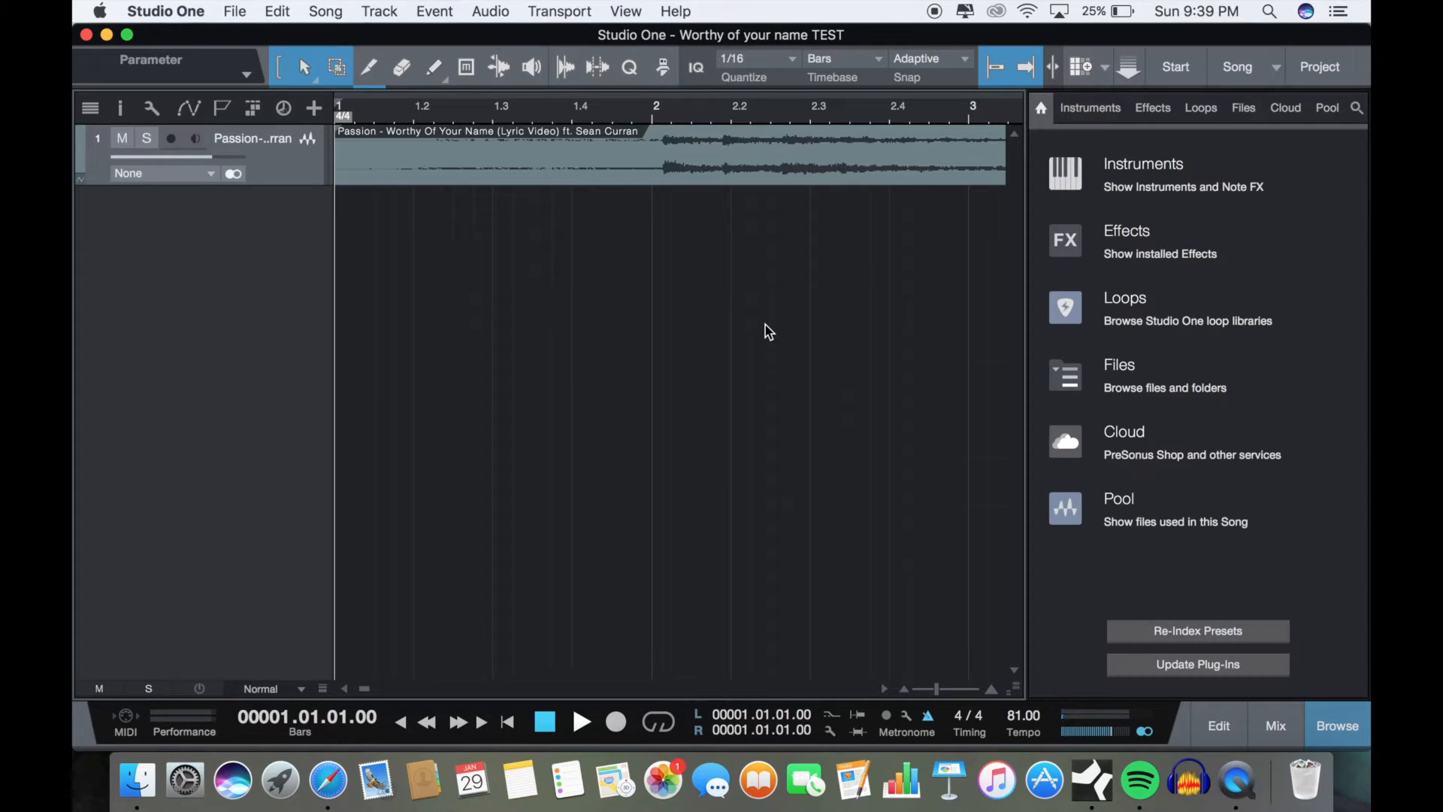
# Step: Turn off snapping and shift the audio event freely to bring its first beat close to bar 2
pyautogui.click(993, 78)
pyautogui.scroll(10, 666, 278)
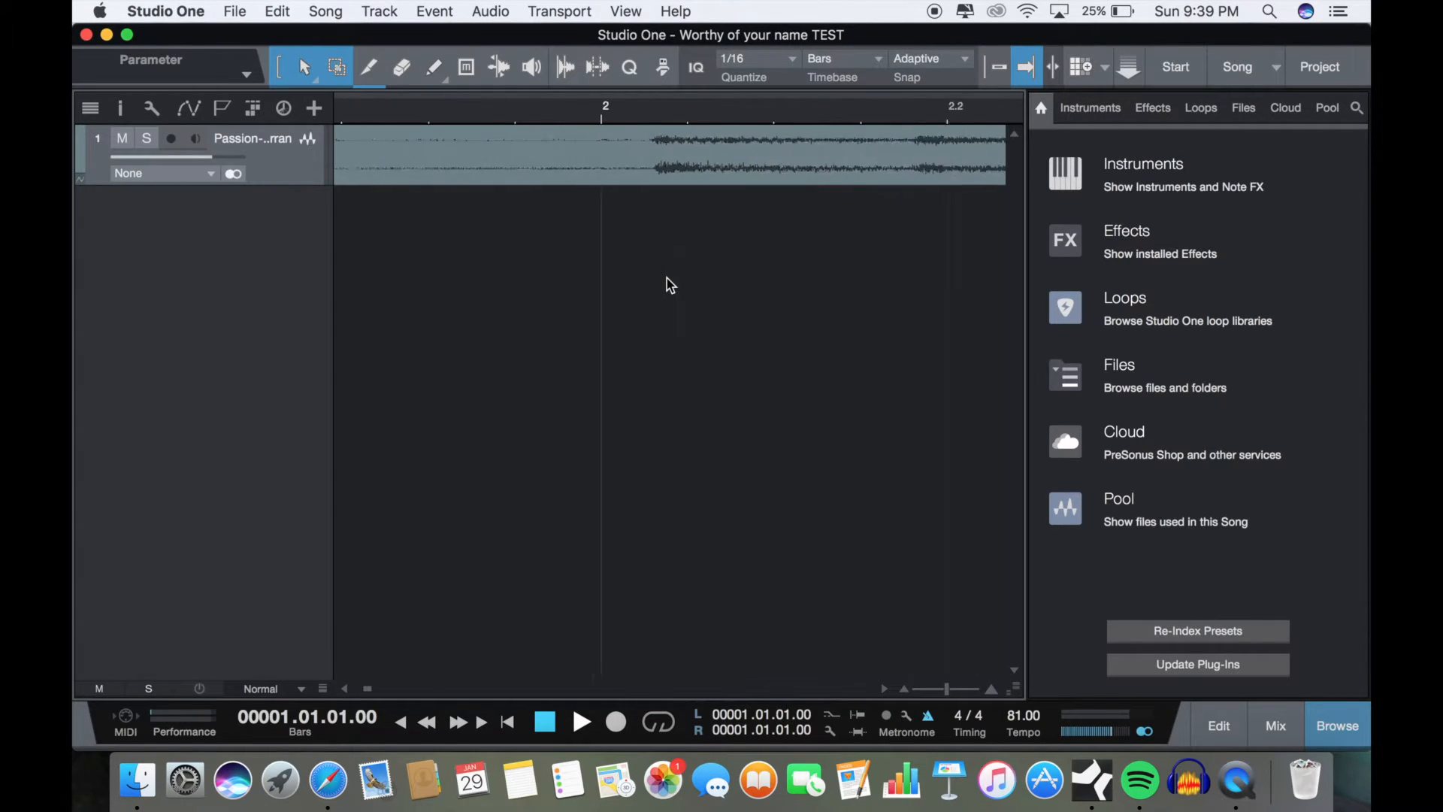
pyautogui.scroll(-5, 666, 278)
pyautogui.hscroll(-8, 679, 283)
pyautogui.scroll(-2, 682, 290)
pyautogui.click(348, 176)
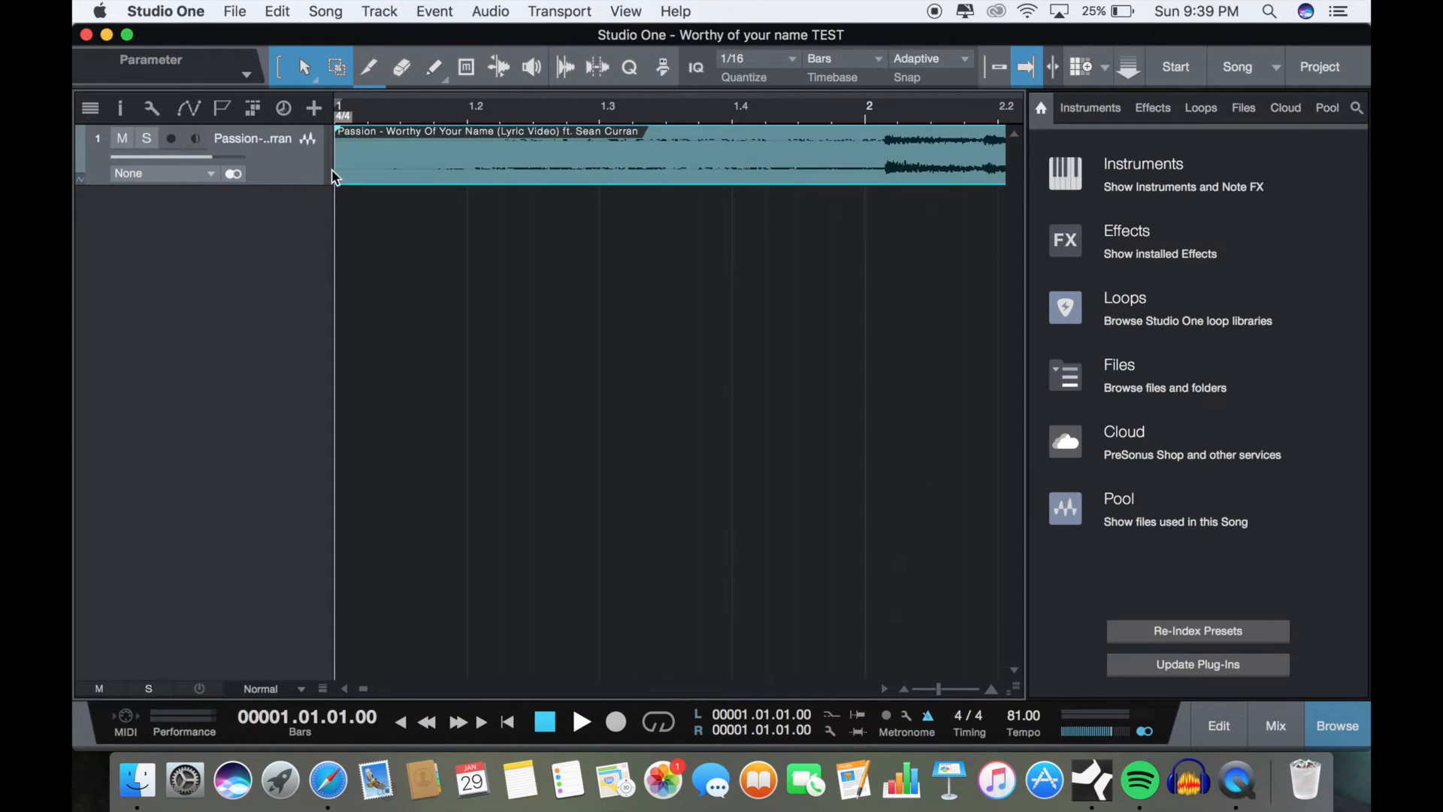
pyautogui.moveTo(361, 188); pyautogui.dragTo(531, 181)
pyautogui.moveTo(614, 160); pyautogui.dragTo(553, 168)
# Step: Fine-tune the audio event's position so the onset of its first beat lines up with the bar 2 line
pyautogui.scroll(5, 798, 242)
pyautogui.hscroll(3, 798, 241)
pyautogui.scroll(4, 799, 243)
pyautogui.hscroll(-1, 798, 241)
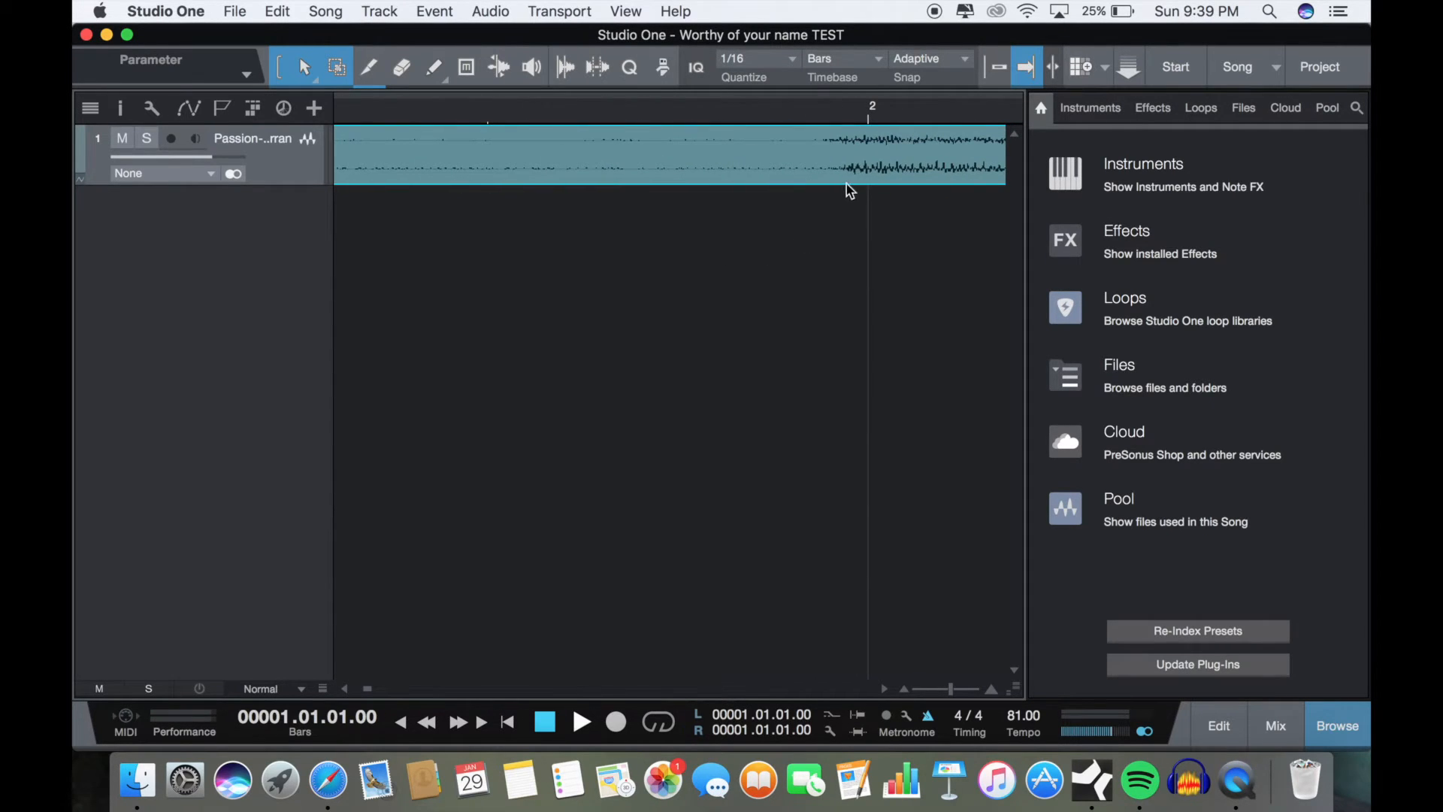
pyautogui.moveTo(855, 168); pyautogui.dragTo(864, 169)
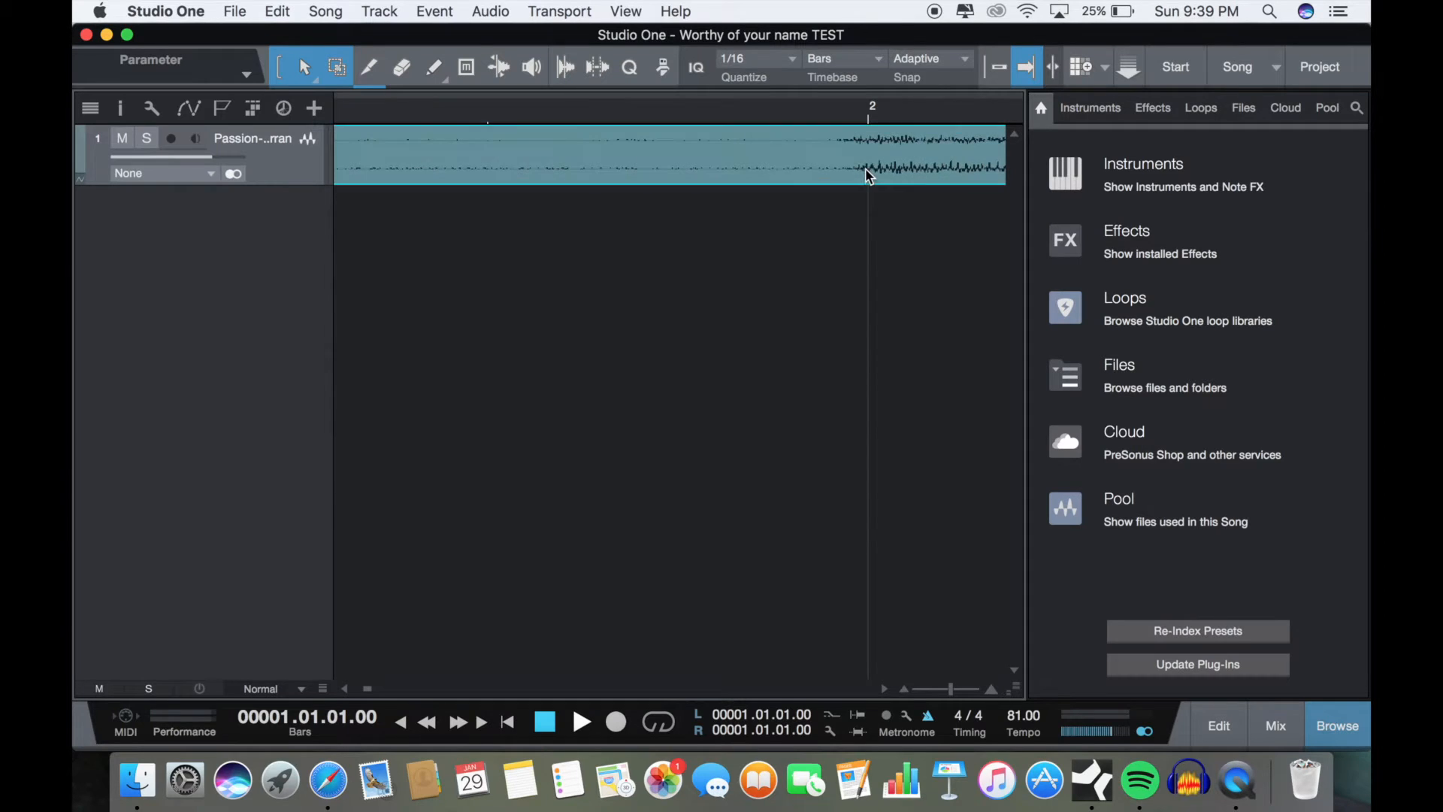
# Step: Turn snapping back on, play the song's opening against the metronome, and stop playback back at the start
pyautogui.scroll(-8, 841, 254)
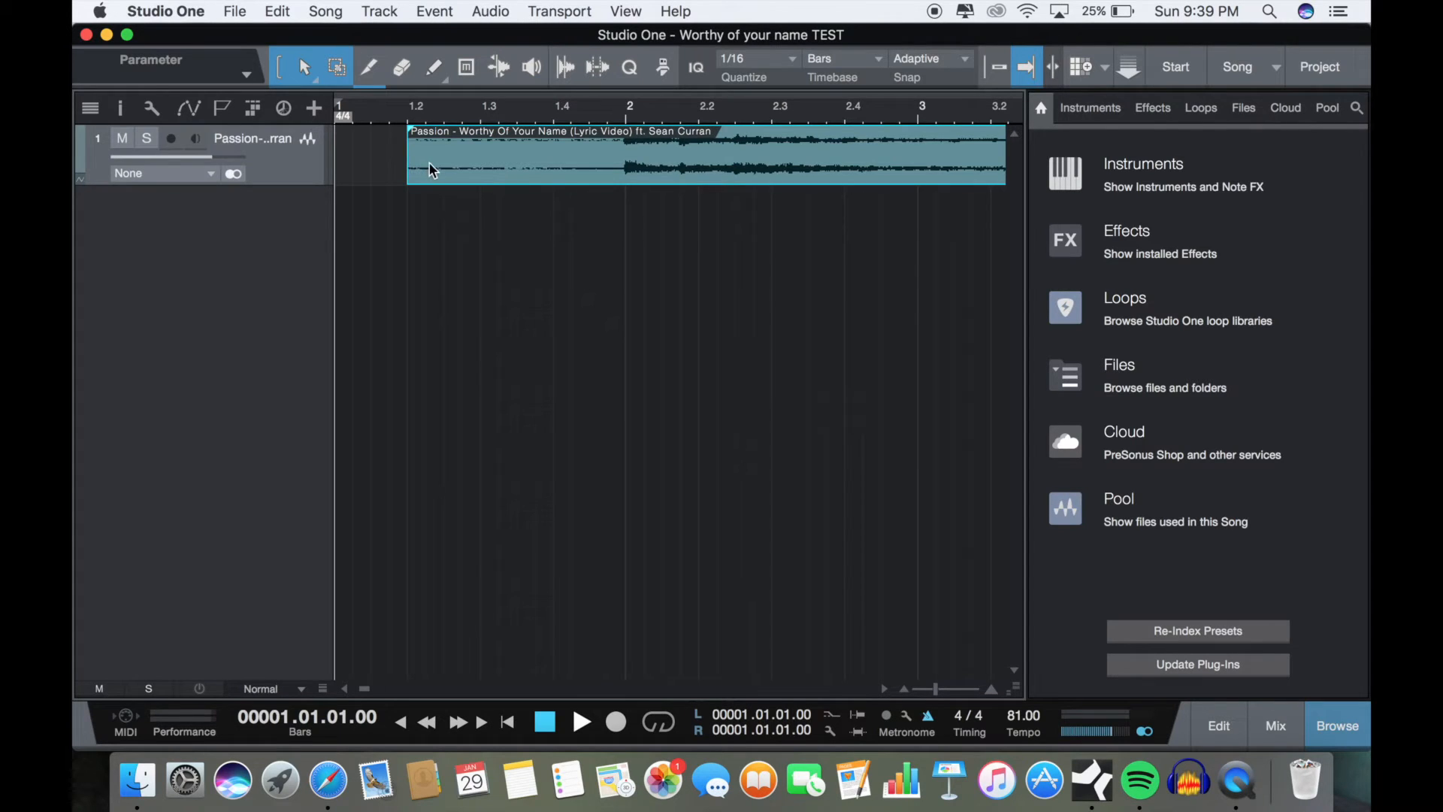
pyautogui.click(448, 240)
pyautogui.click(407, 172)
pyautogui.scroll(5, 465, 261)
pyautogui.hscroll(-3, 466, 261)
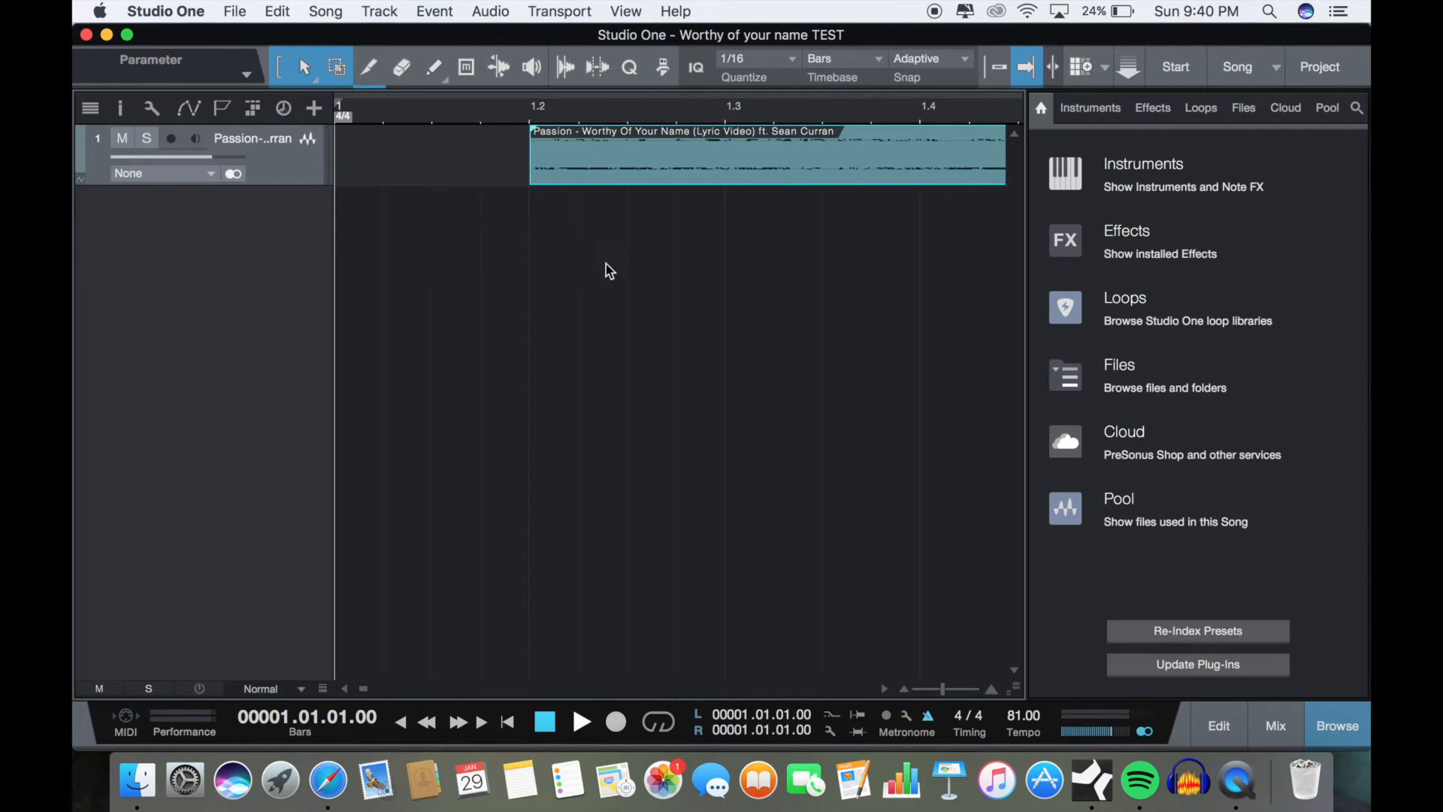
pyautogui.click(1002, 75)
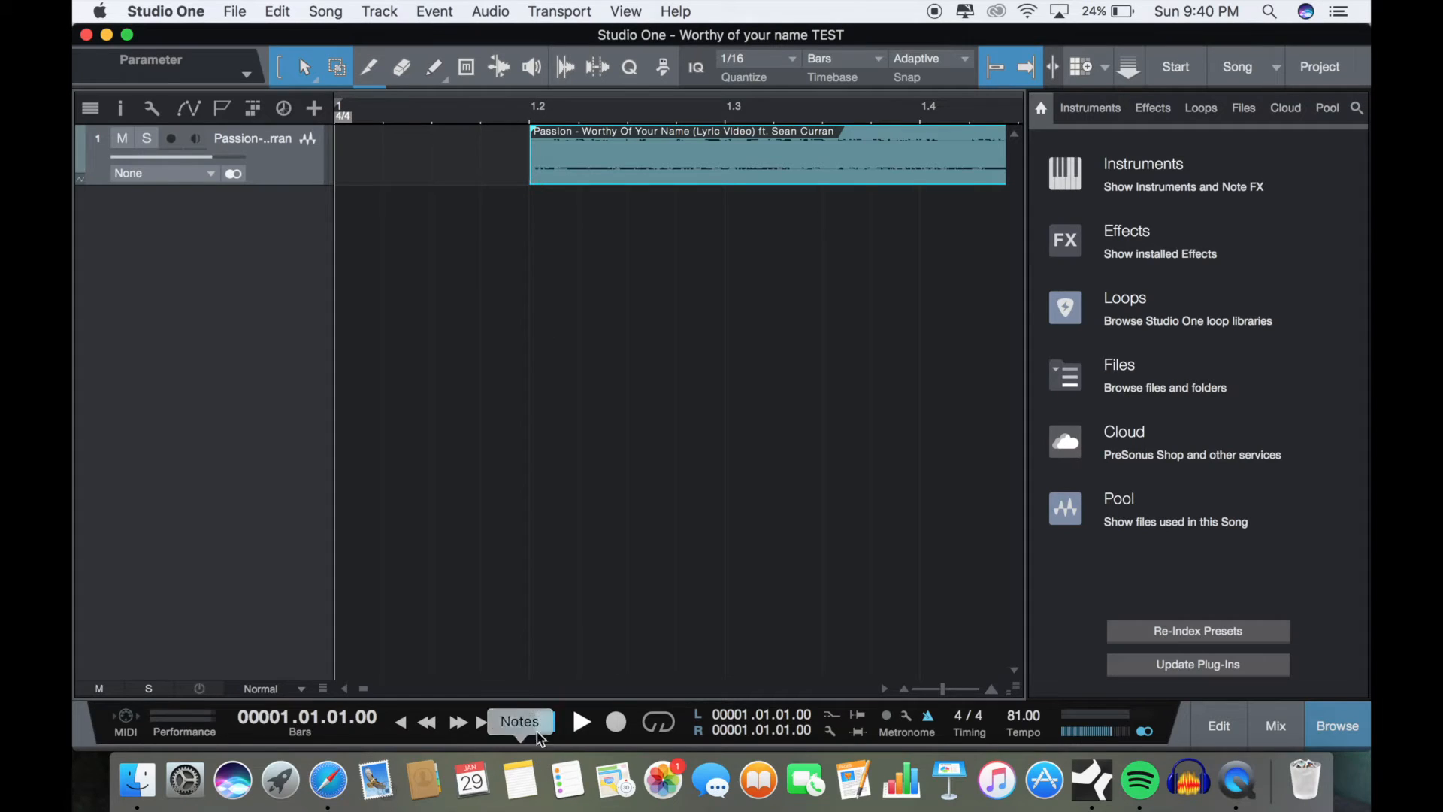
pyautogui.click(583, 723)
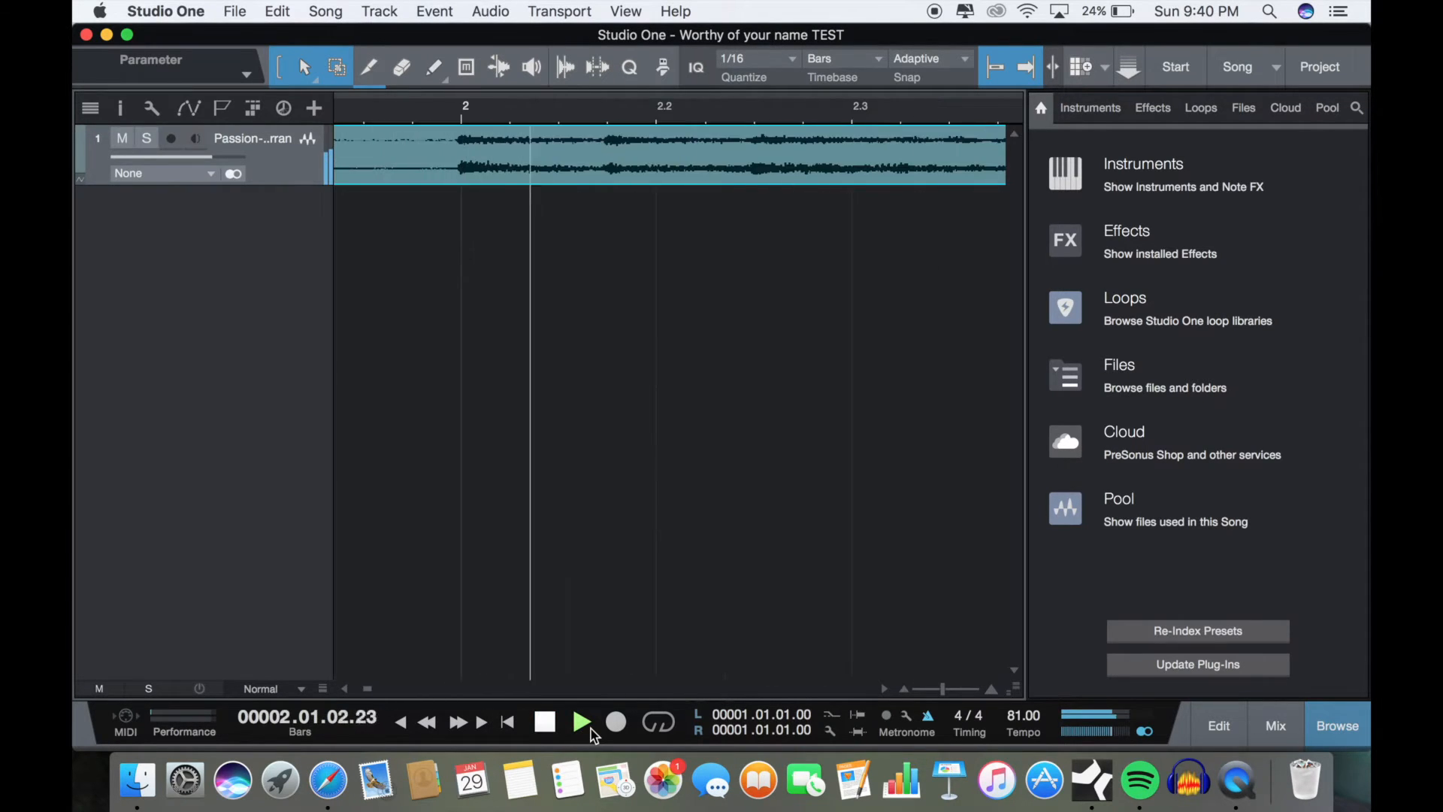
pyautogui.click(545, 721)
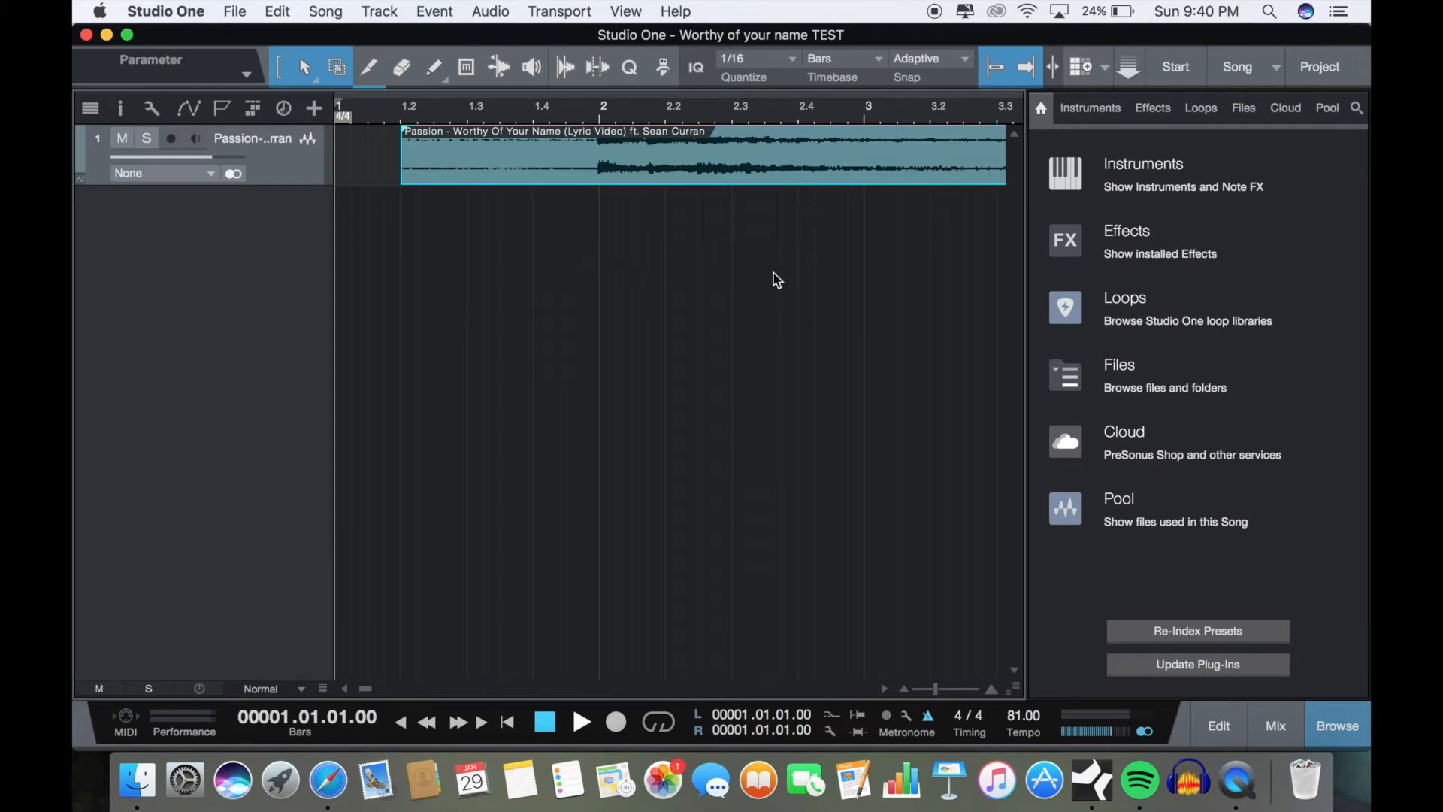
# Step: Add CLICK ACCENT.wav from the CUEPACK WAV ENGLISH folder on a new track at bar 1 and trim it to one beat
pyautogui.click(1245, 110)
pyautogui.scroll(-5, 1237, 383)
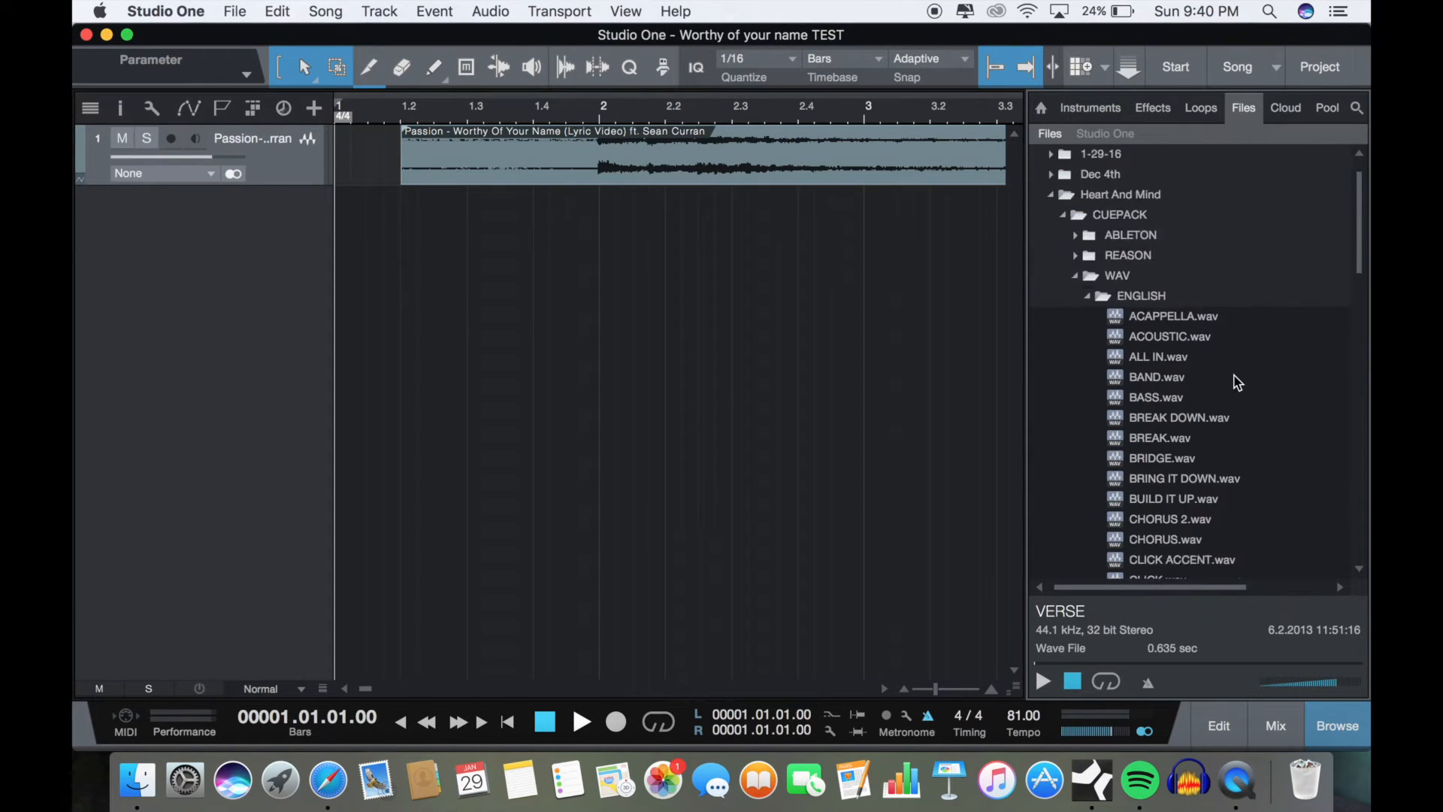
pyautogui.scroll(-1, 1238, 383)
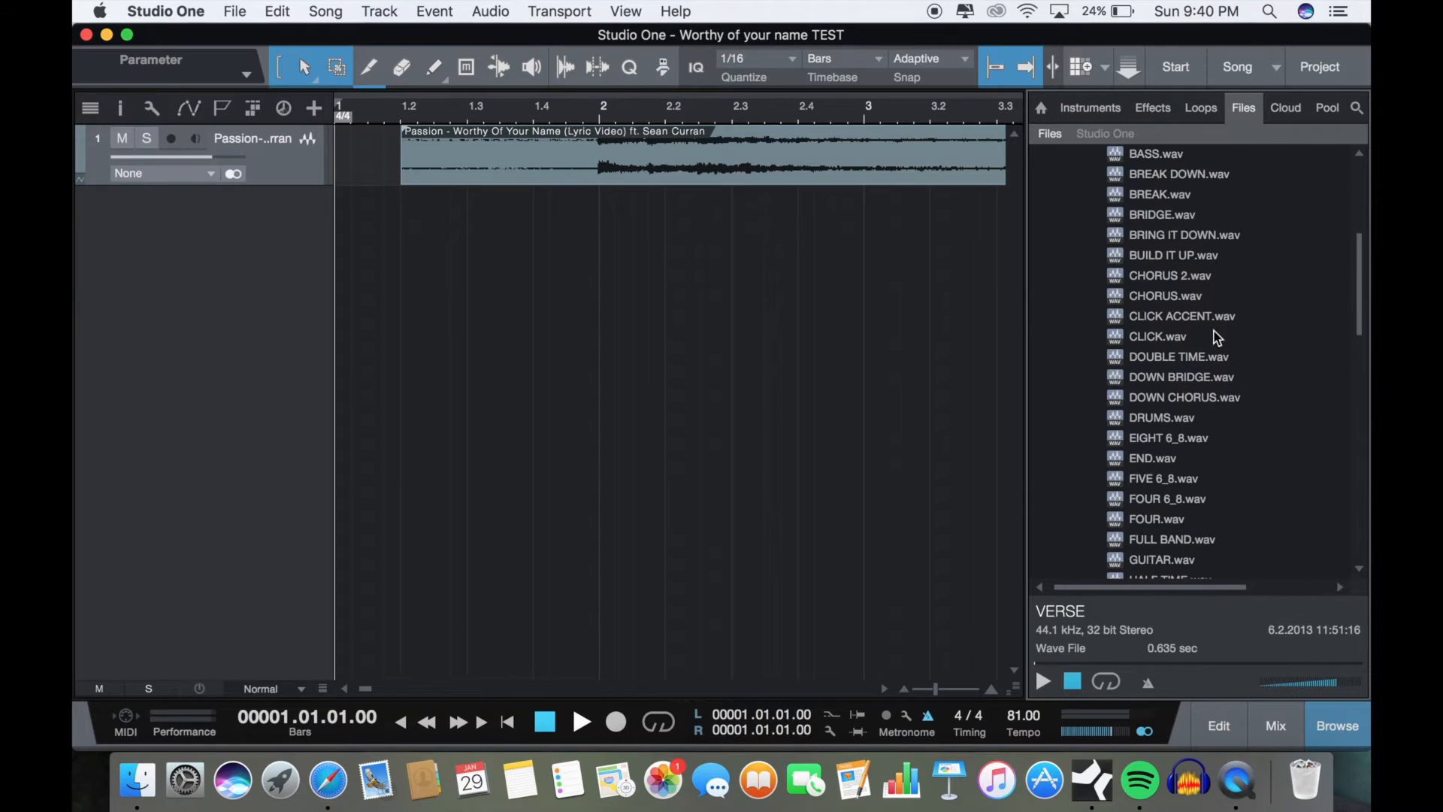
pyautogui.click(1197, 317)
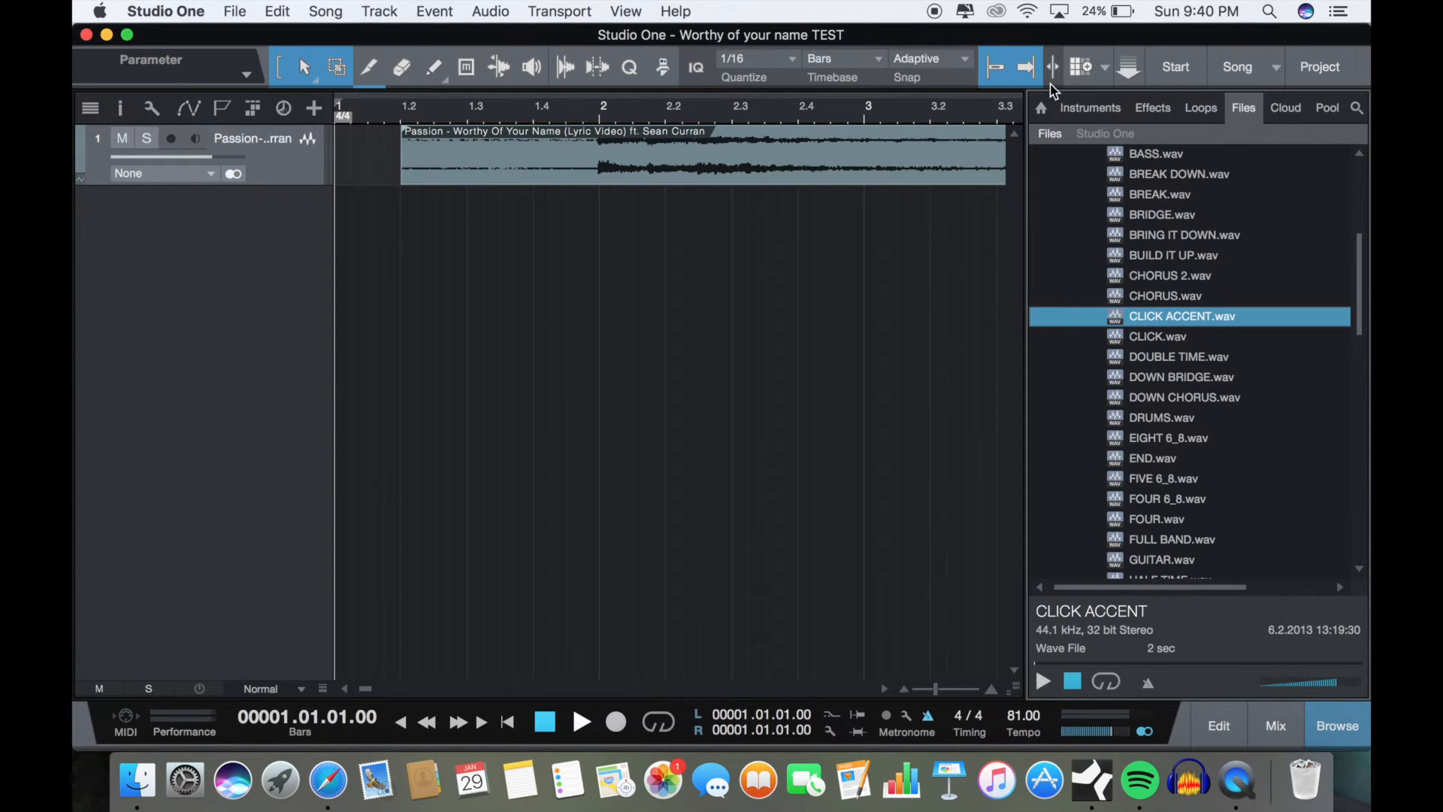
pyautogui.moveTo(1168, 322); pyautogui.dragTo(374, 219)
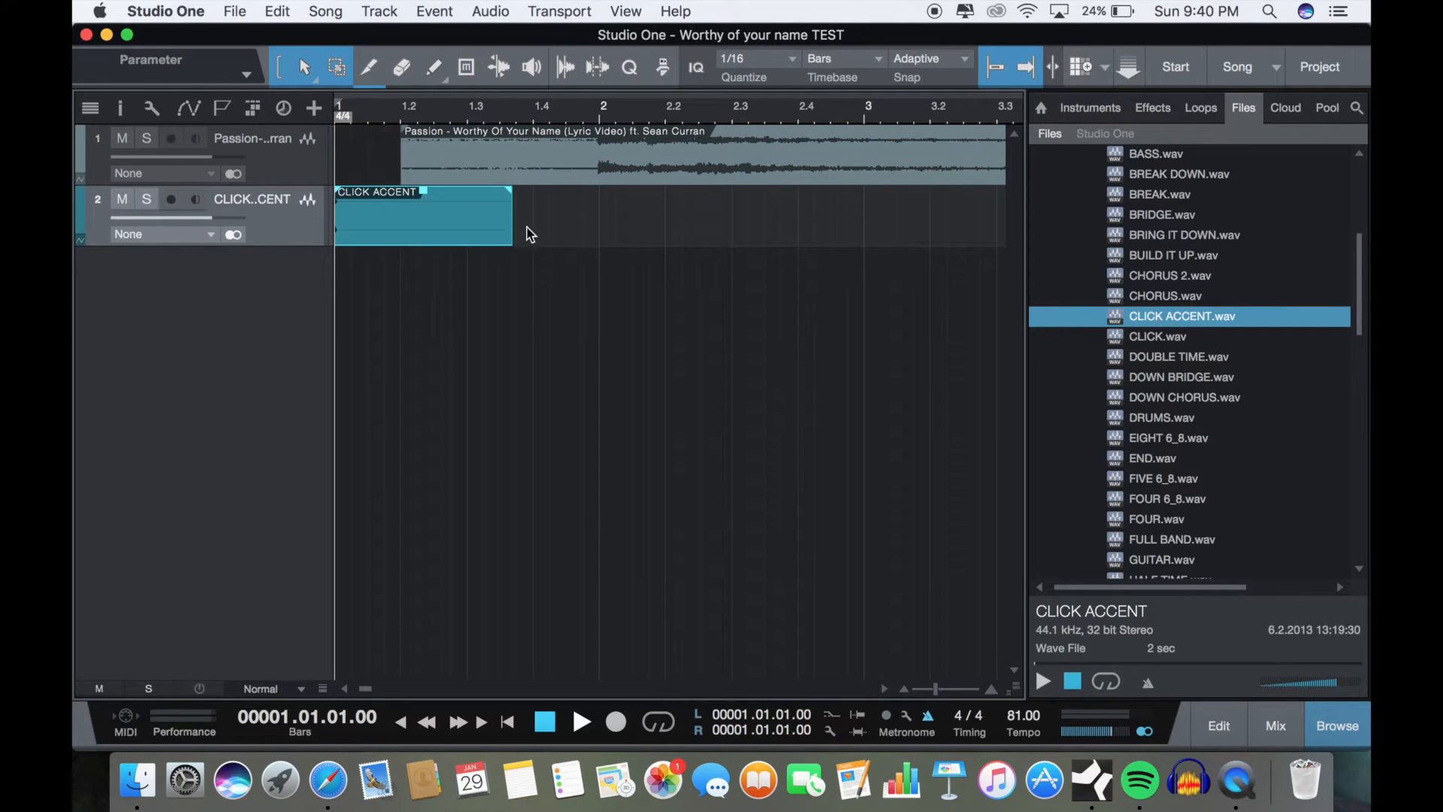
pyautogui.moveTo(516, 234); pyautogui.dragTo(406, 228)
# Step: Extend the start of the song's audio event back to bar 1 and give it a fade-in ending at bar 2
pyautogui.moveTo(397, 178); pyautogui.dragTo(603, 151)
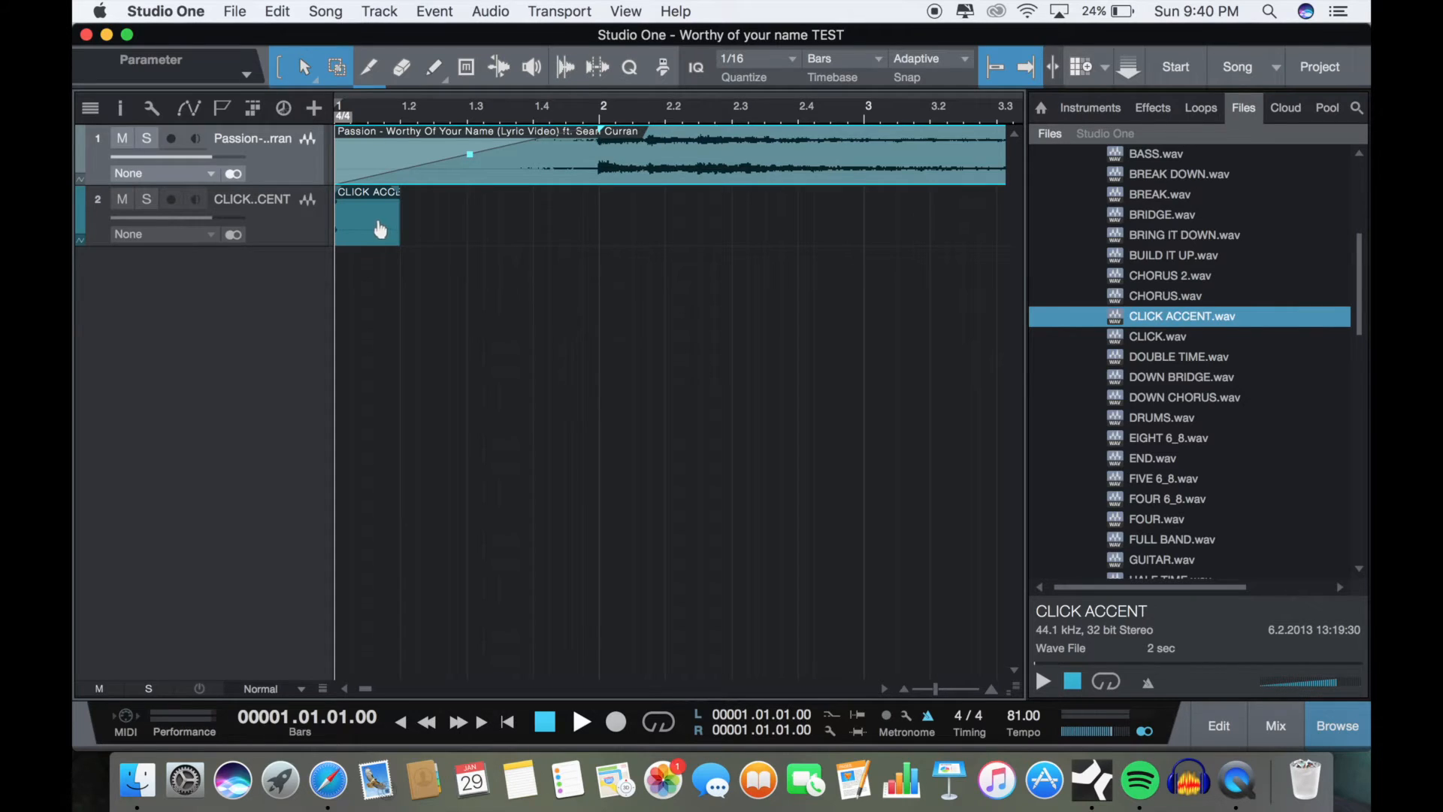
pyautogui.click(378, 228)
# Step: Place CLICK.wav on beat 2 of the click track, trim it to one beat, and duplicate it onto beats 3 and 4
pyautogui.click(1163, 339)
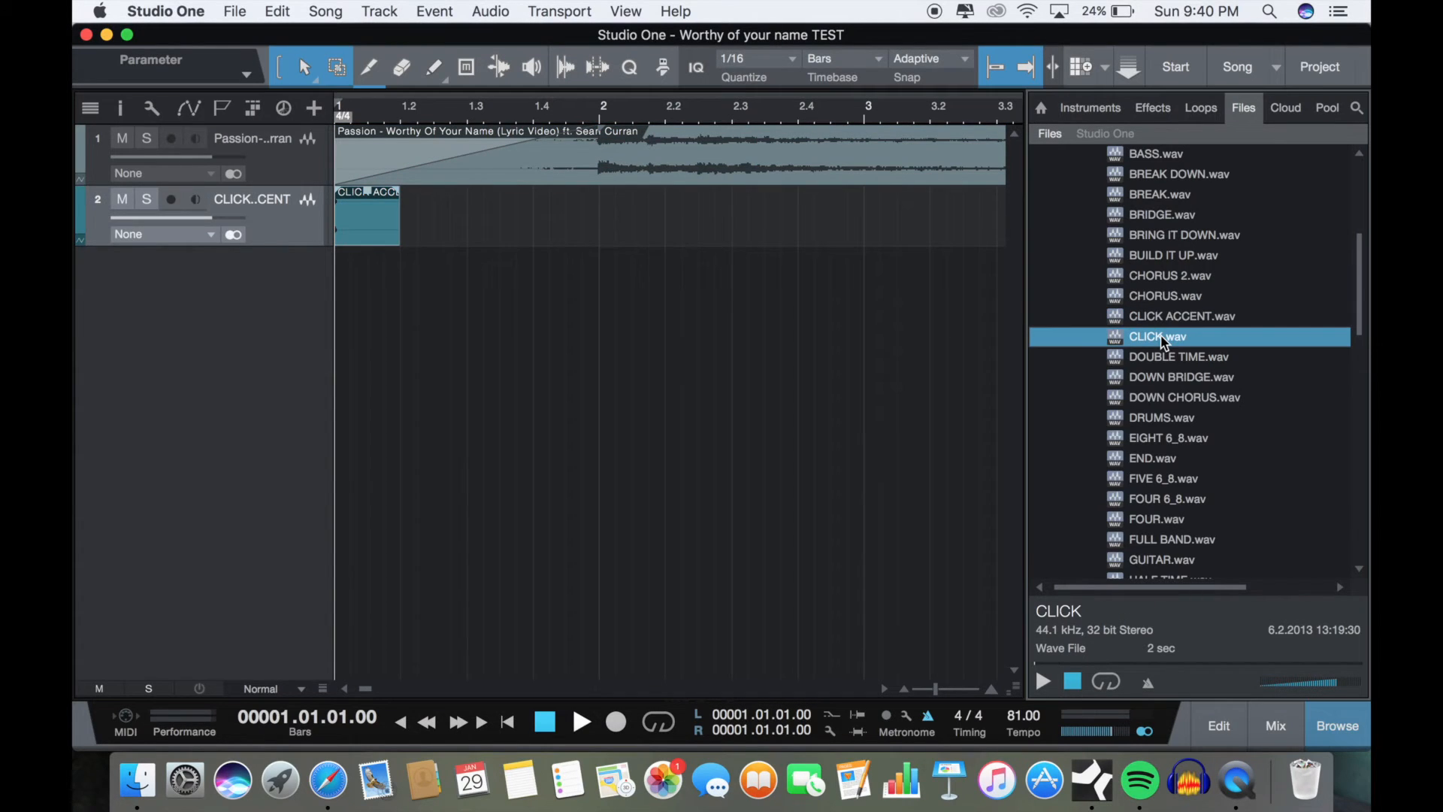
pyautogui.moveTo(1163, 340); pyautogui.dragTo(444, 226)
pyautogui.moveTo(578, 233); pyautogui.dragTo(467, 229)
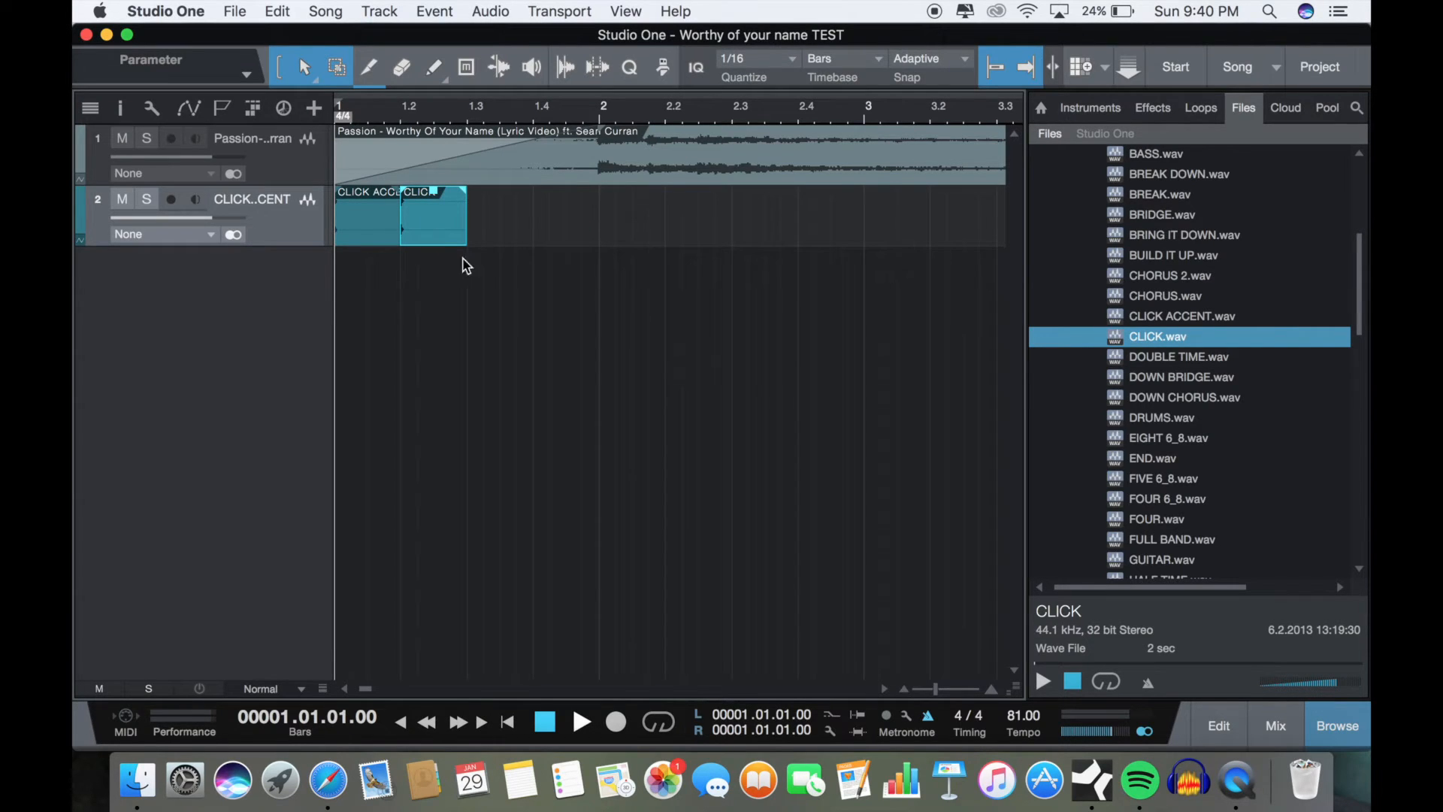
pyautogui.press('d')
pyautogui.press('d')
# Step: Select the click events in bar 1 and duplicate the pattern repeatedly along the song up to bar 101
pyautogui.moveTo(652, 236); pyautogui.dragTo(345, 200)
pyautogui.press('w')
pyautogui.press('w')
pyautogui.press('w')
pyautogui.press('w')
pyautogui.press('w')
pyautogui.press('w')
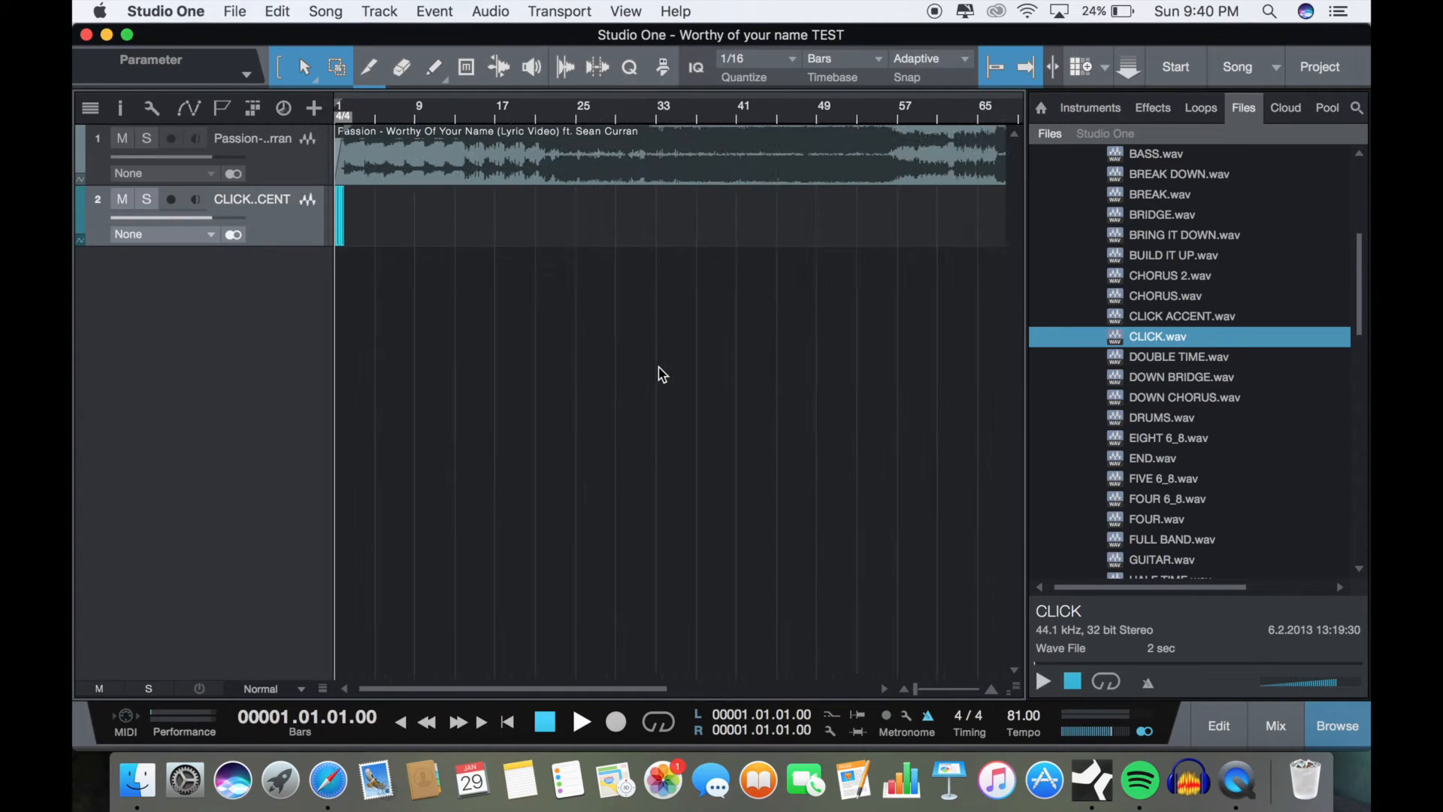
pyautogui.press('d')
pyautogui.press('d')
pyautogui.press('d')
pyautogui.press('d')
pyautogui.press('d')
pyautogui.press('d')
pyautogui.press('d')
pyautogui.press('d')
pyautogui.press('d')
pyautogui.press('d')
pyautogui.press('d')
pyautogui.press('d')
pyautogui.press('d')
pyautogui.press('d')
pyautogui.press('d')
pyautogui.press('d')
pyautogui.press('d')
pyautogui.press('d')
pyautogui.press('d')
pyautogui.press('d')
pyautogui.press('d')
pyautogui.press('d')
pyautogui.press('d')
pyautogui.press('d')
pyautogui.press('d')
pyautogui.press('d')
pyautogui.press('d')
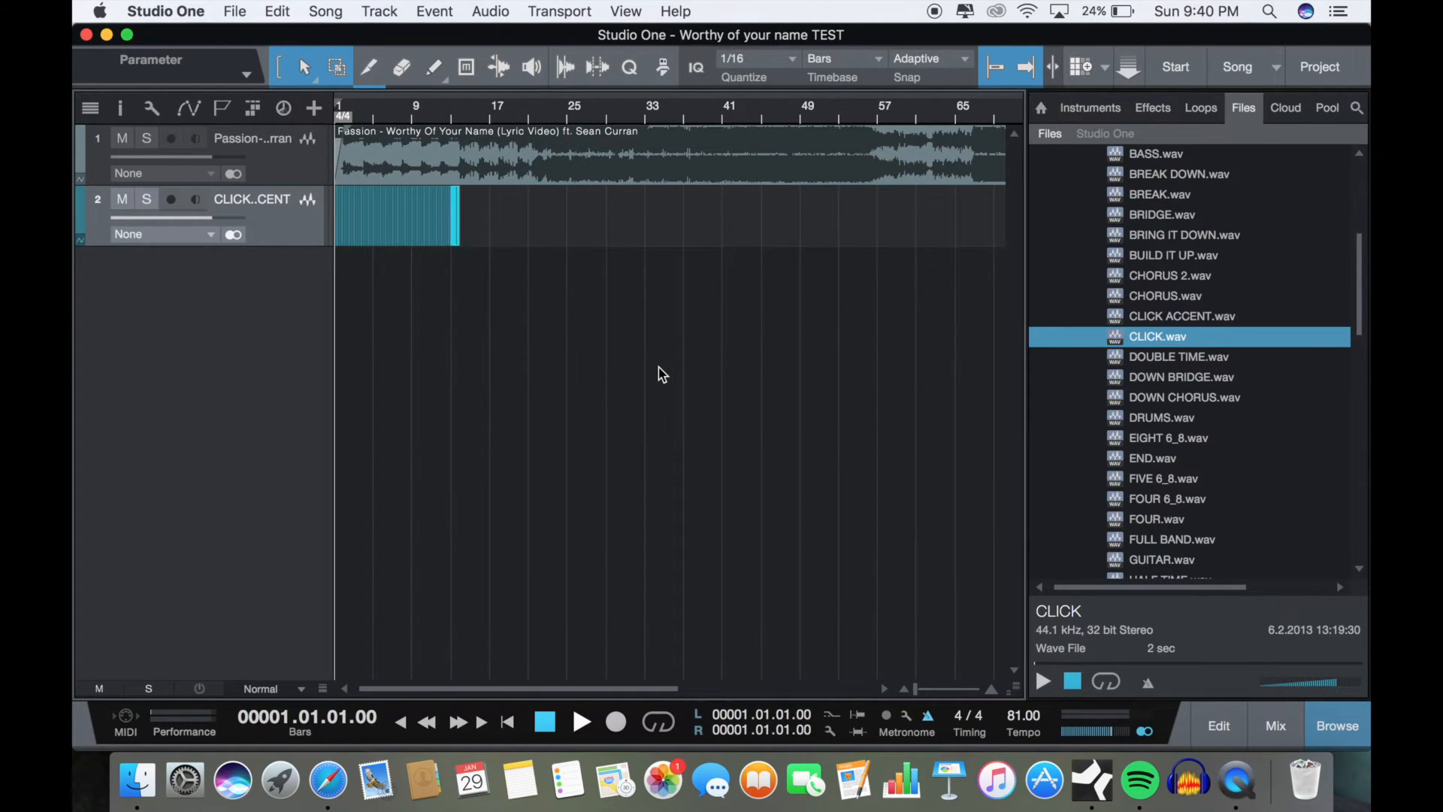
pyautogui.hscroll(5, 904, 334)
pyautogui.press('d')
pyautogui.press('d')
pyautogui.press('d')
pyautogui.press('d')
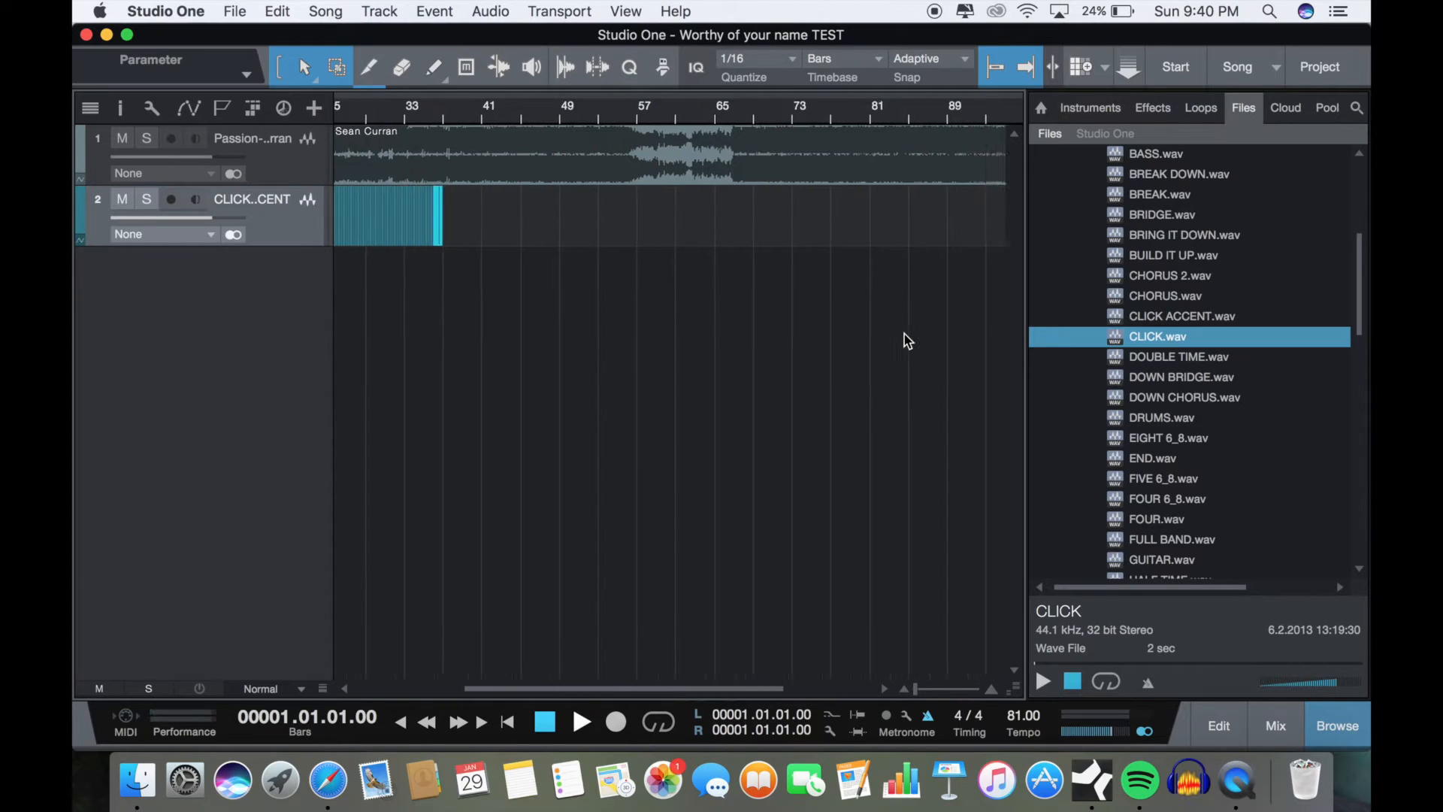
pyautogui.hscroll(5, 905, 334)
pyautogui.press('d')
pyautogui.press('d')
pyautogui.press('d')
pyautogui.press('d')
pyautogui.press('d')
pyautogui.press('d')
pyautogui.press('d')
pyautogui.press('d')
pyautogui.press('d')
pyautogui.press('d')
pyautogui.press('d')
pyautogui.press('d')
pyautogui.press('d')
pyautogui.press('d')
pyautogui.press('d')
pyautogui.press('d')
pyautogui.press('d')
pyautogui.press('d')
pyautogui.press('d')
pyautogui.press('d')
pyautogui.press('d')
pyautogui.press('d')
pyautogui.press('d')
pyautogui.press('d')
pyautogui.press('d')
pyautogui.press('d')
pyautogui.press('d')
pyautogui.press('d')
pyautogui.press('d')
pyautogui.press('d')
pyautogui.press('d')
pyautogui.press('d')
pyautogui.press('d')
pyautogui.press('d')
pyautogui.press('d')
pyautogui.press('d')
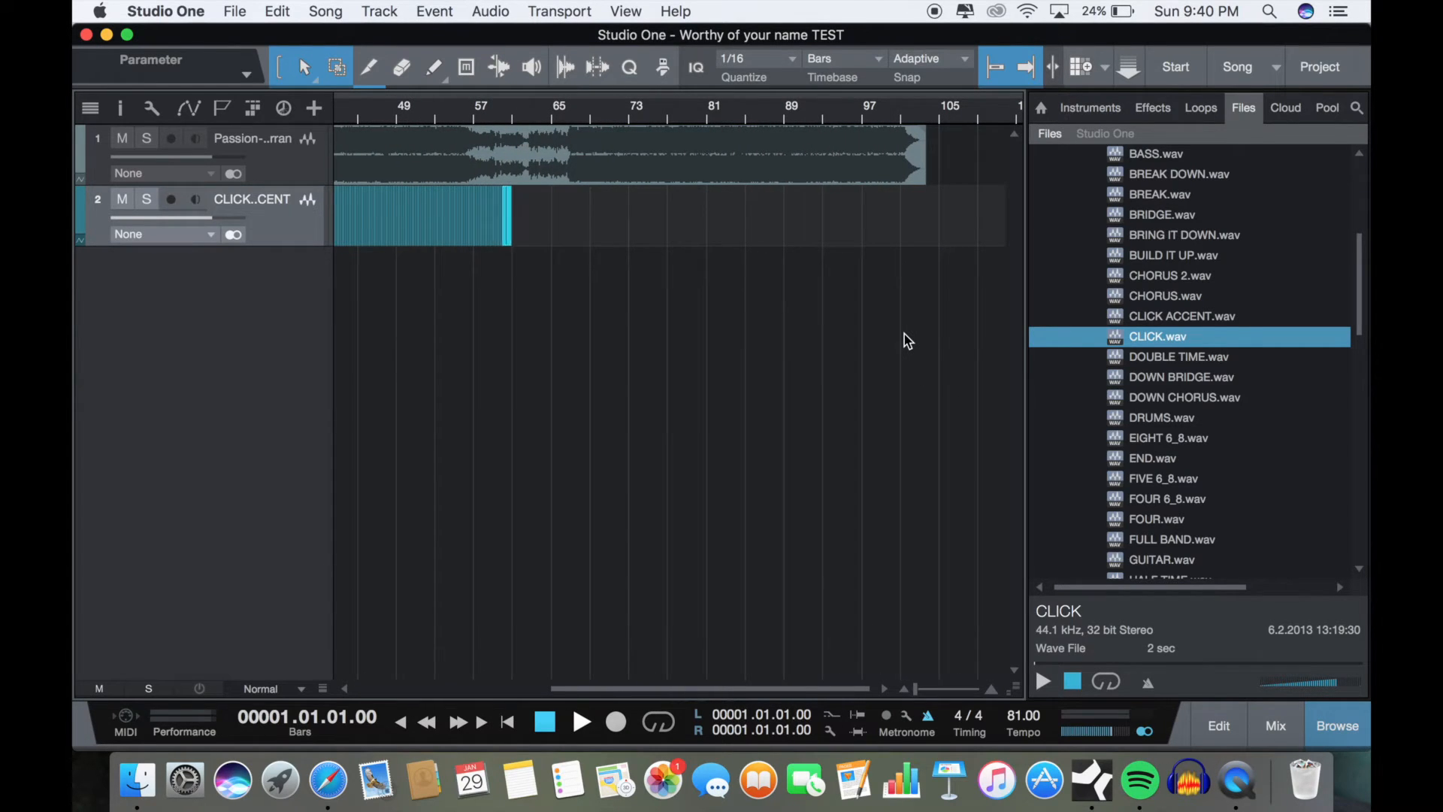
pyautogui.scroll(5, 904, 333)
pyautogui.scroll(2, 904, 334)
pyautogui.hscroll(-3, 905, 334)
pyautogui.press('d')
pyautogui.press('d')
pyautogui.press('d')
pyautogui.press('d')
pyautogui.press('d')
pyautogui.press('d')
pyautogui.press('d')
pyautogui.press('d')
pyautogui.press('d')
pyautogui.press('d')
pyautogui.press('d')
pyautogui.press('d')
pyautogui.press('d')
pyautogui.press('d')
pyautogui.press('d')
pyautogui.press('d')
pyautogui.press('d')
pyautogui.press('d')
pyautogui.press('d')
pyautogui.press('d')
pyautogui.hscroll(3, 904, 334)
pyautogui.hscroll(3, 904, 334)
pyautogui.press('d')
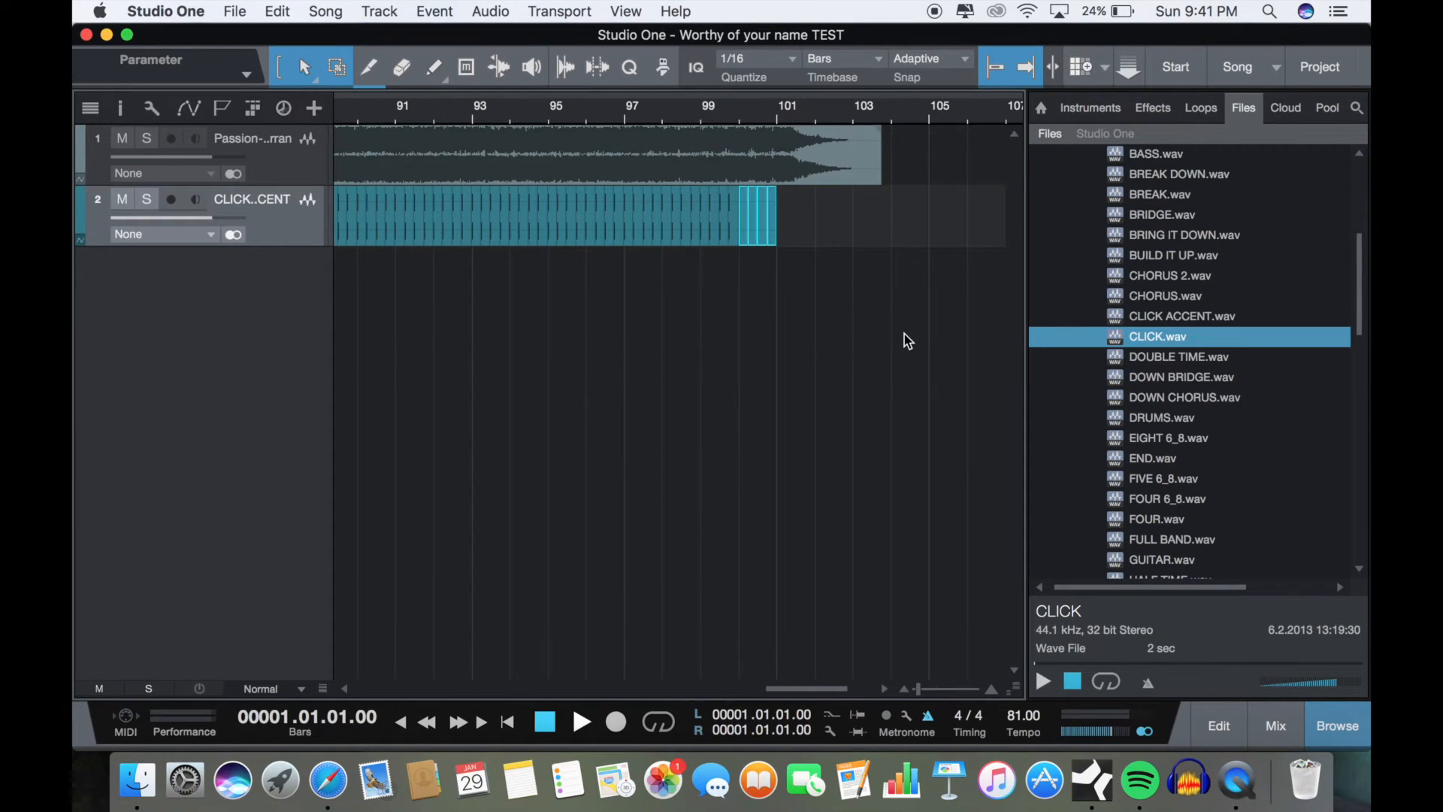
# Step: Play the song's ending with the click track from bar 99, stop, and return the playback position to bar 1
pyautogui.click(701, 109)
pyautogui.press('space')
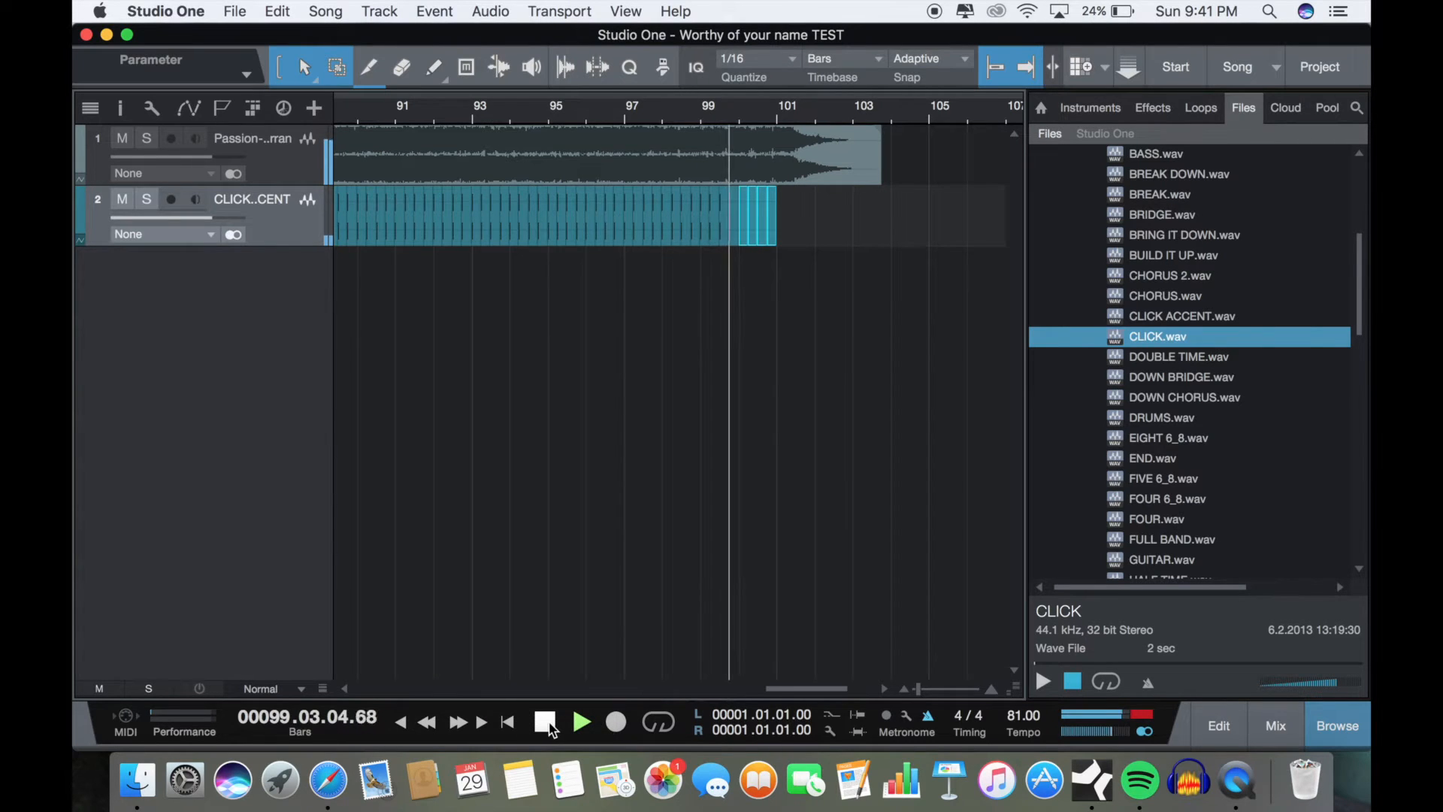
pyautogui.press('XF86AudioRaiseVolume')
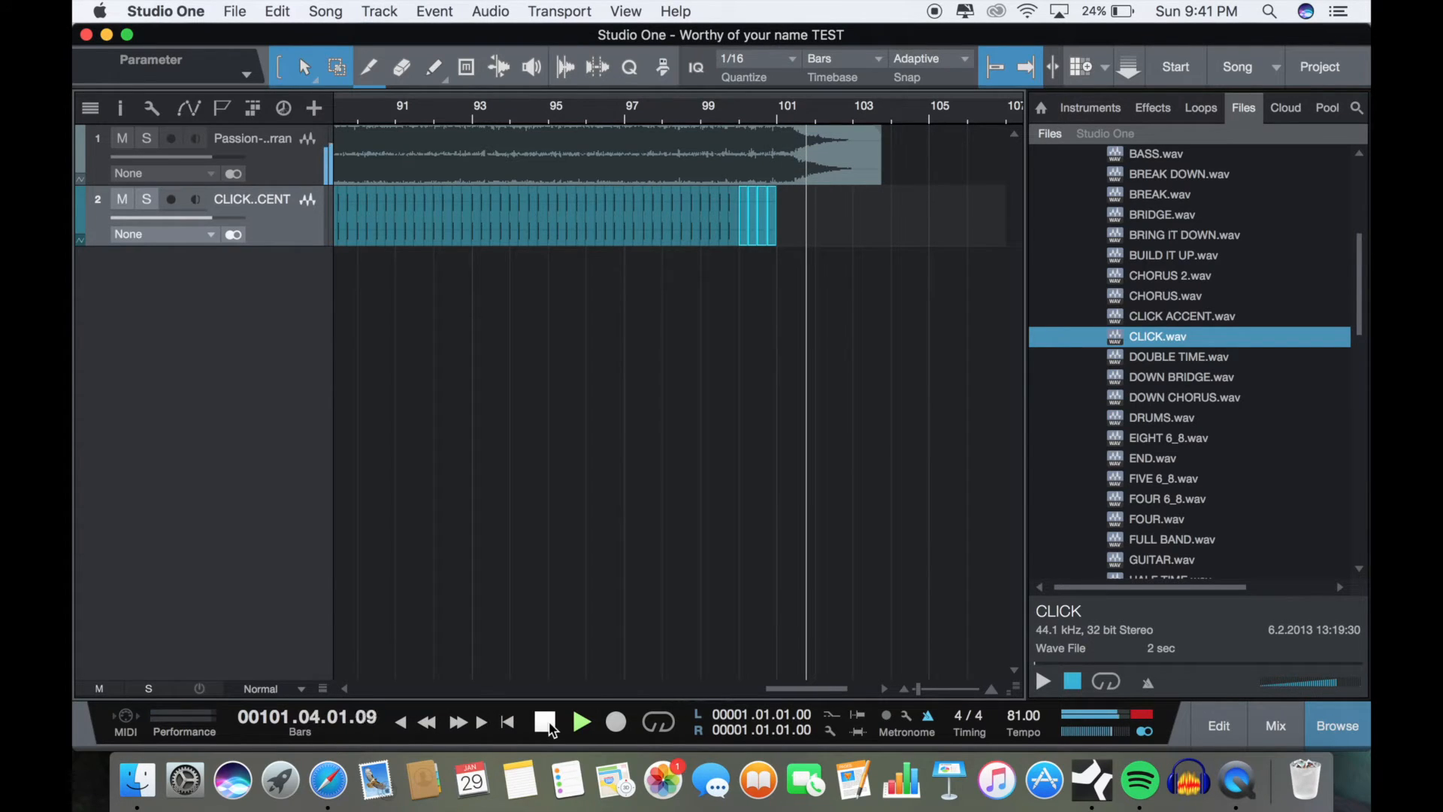
pyautogui.click(547, 723)
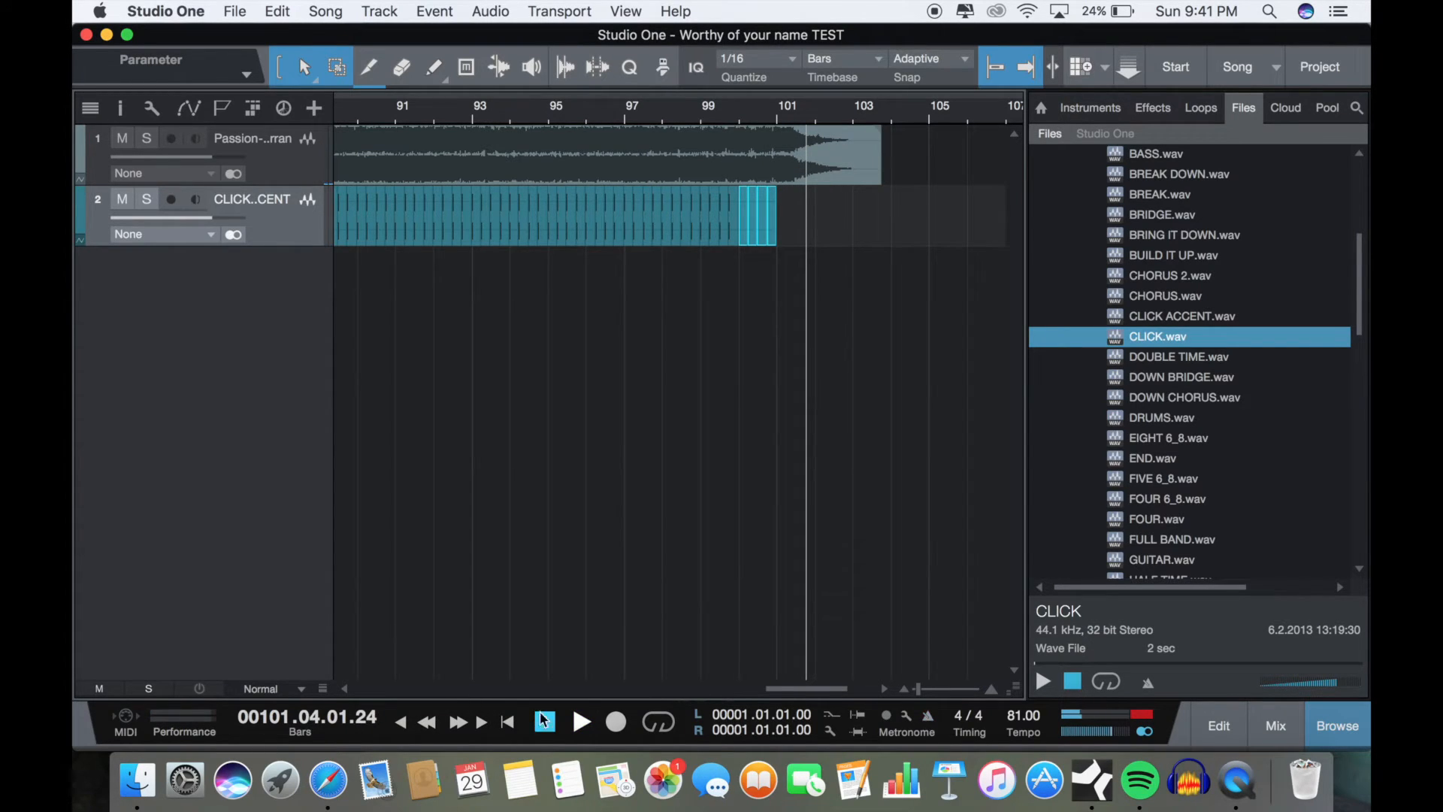
pyautogui.click(545, 723)
# Step: Find the ONE.wav voice cue among the ENGLISH files and place it on a new track at bar 1
pyautogui.press('w')
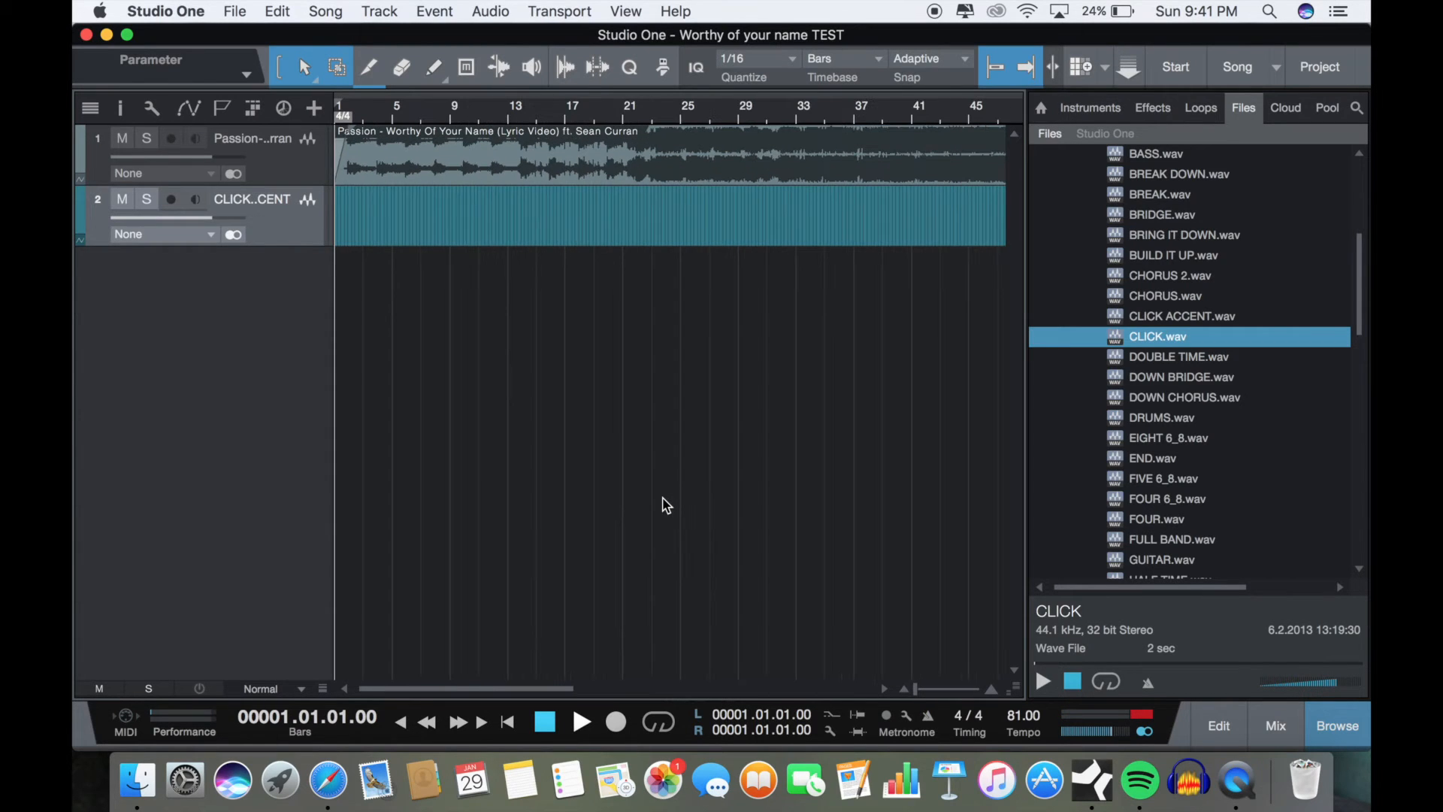
pyautogui.press('w')
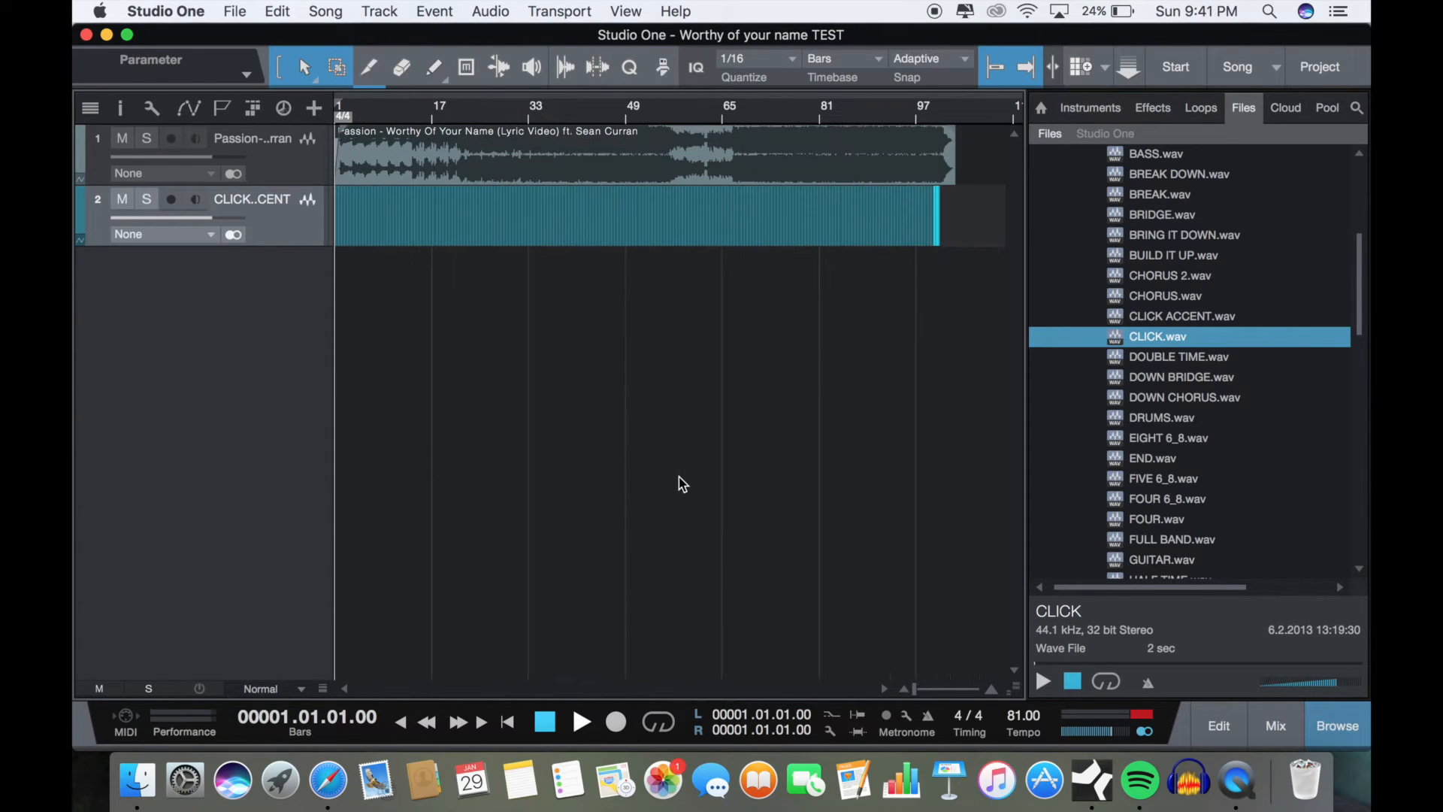
pyautogui.scroll(6, 678, 481)
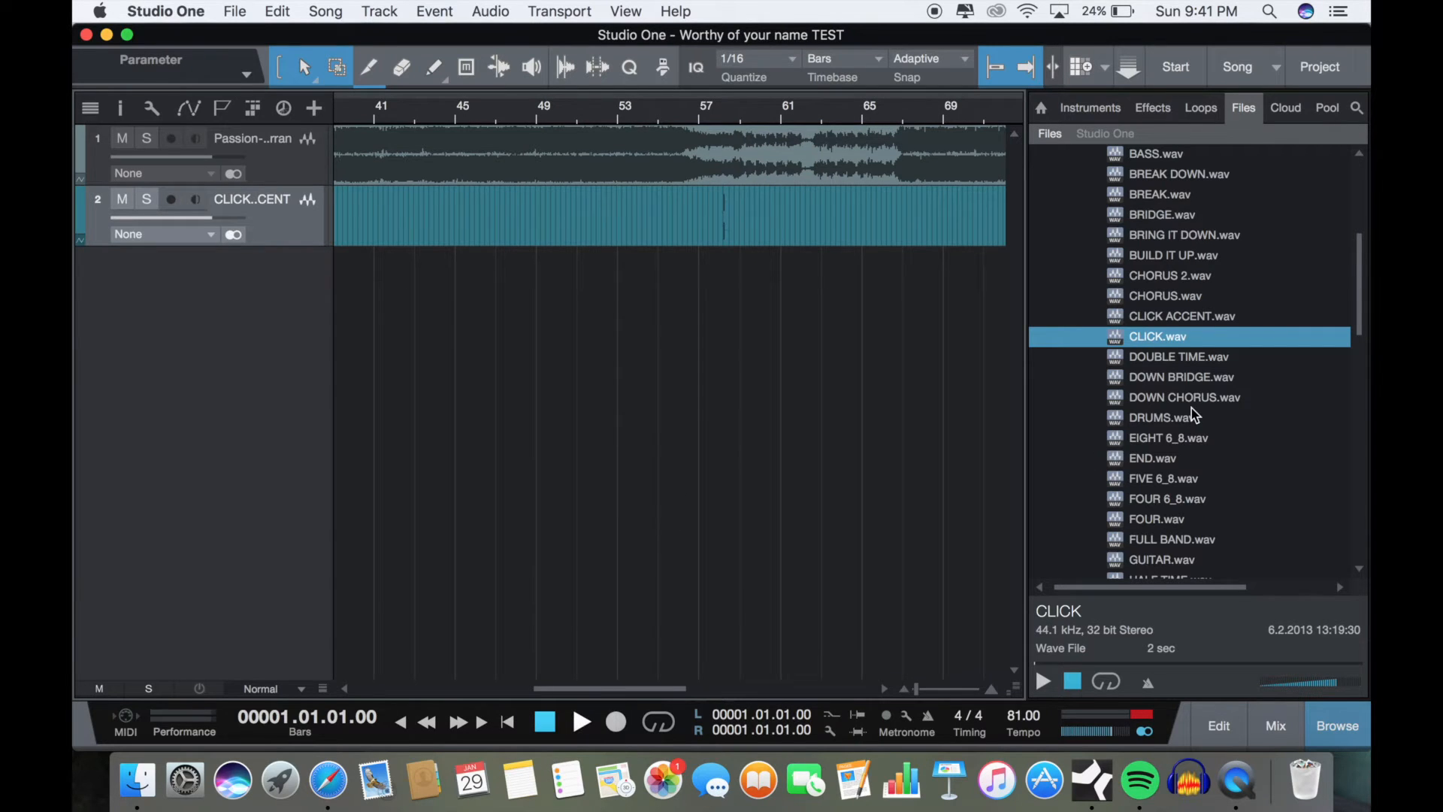
pyautogui.scroll(-10, 1193, 408)
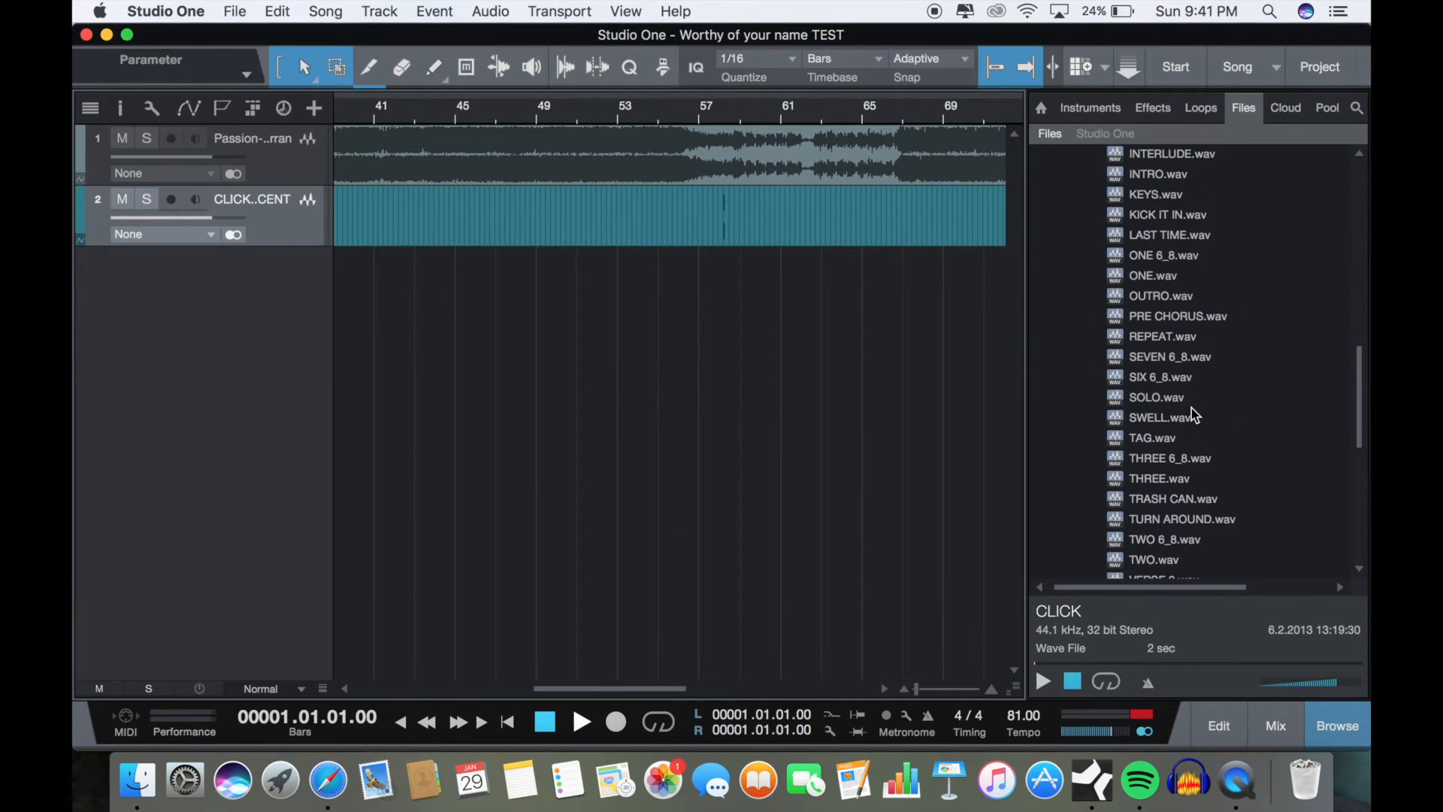
pyautogui.scroll(-4, 1192, 408)
pyautogui.scroll(6, 1192, 408)
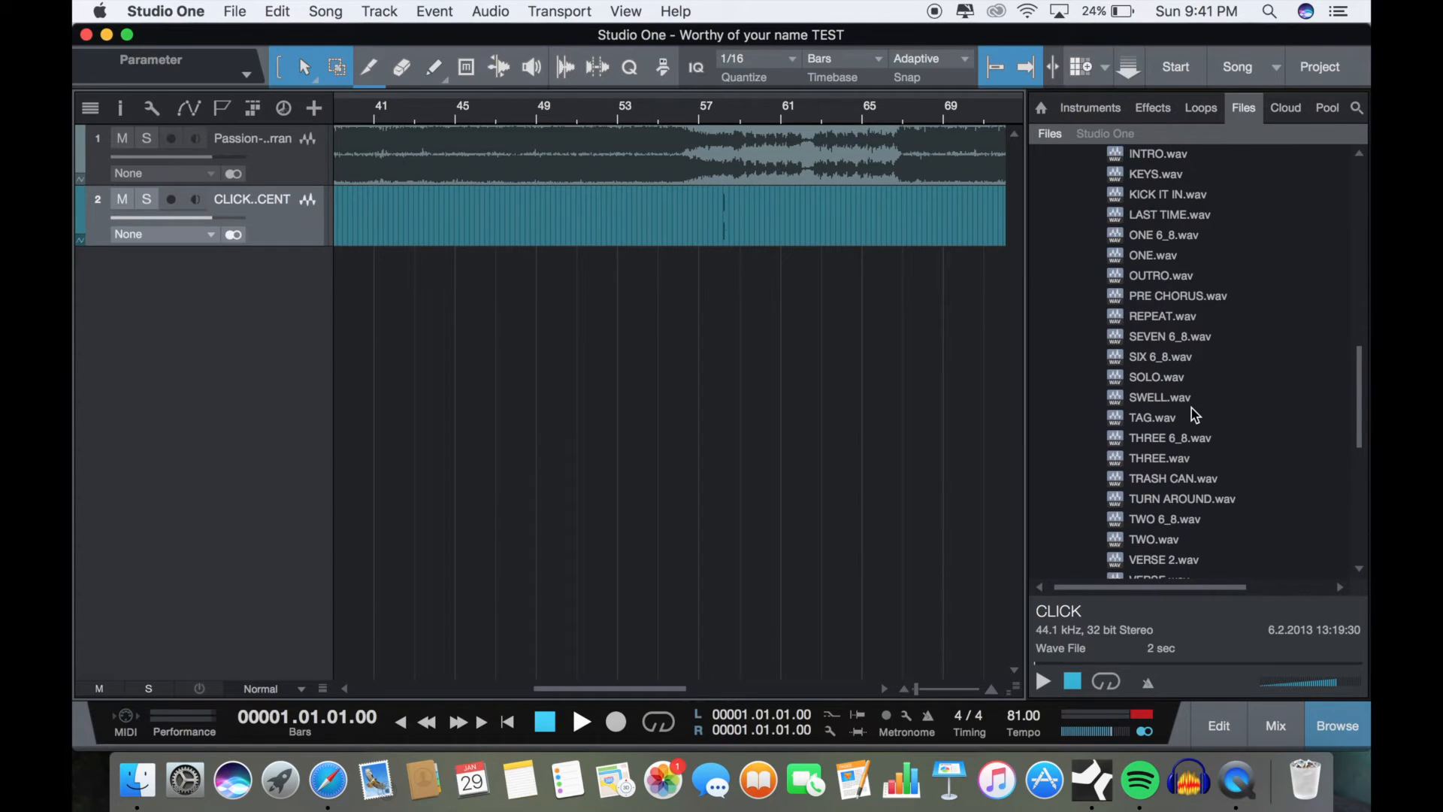
pyautogui.scroll(2, 1192, 408)
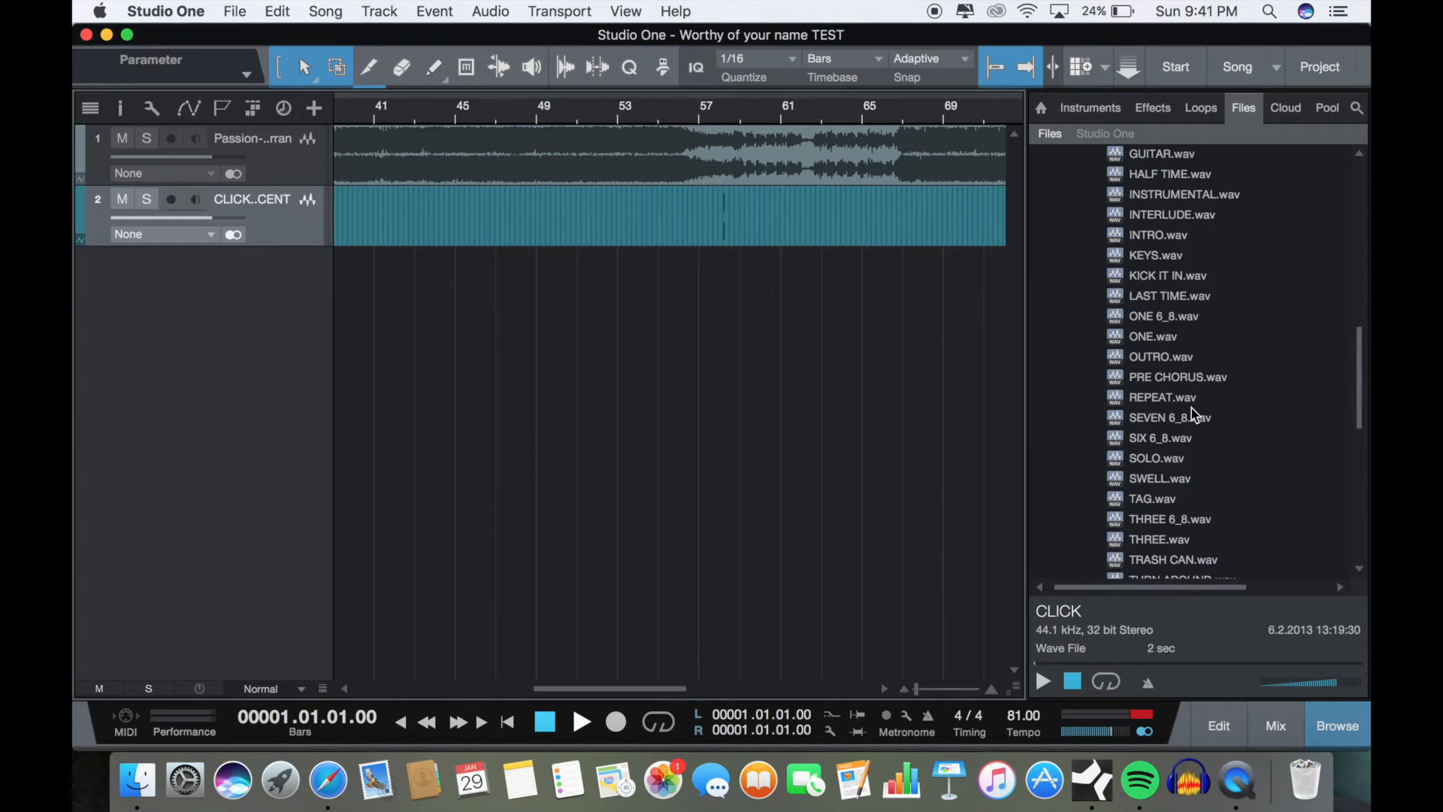
pyautogui.click(1170, 336)
pyautogui.hscroll(-10, 681, 435)
pyautogui.scroll(6, 681, 435)
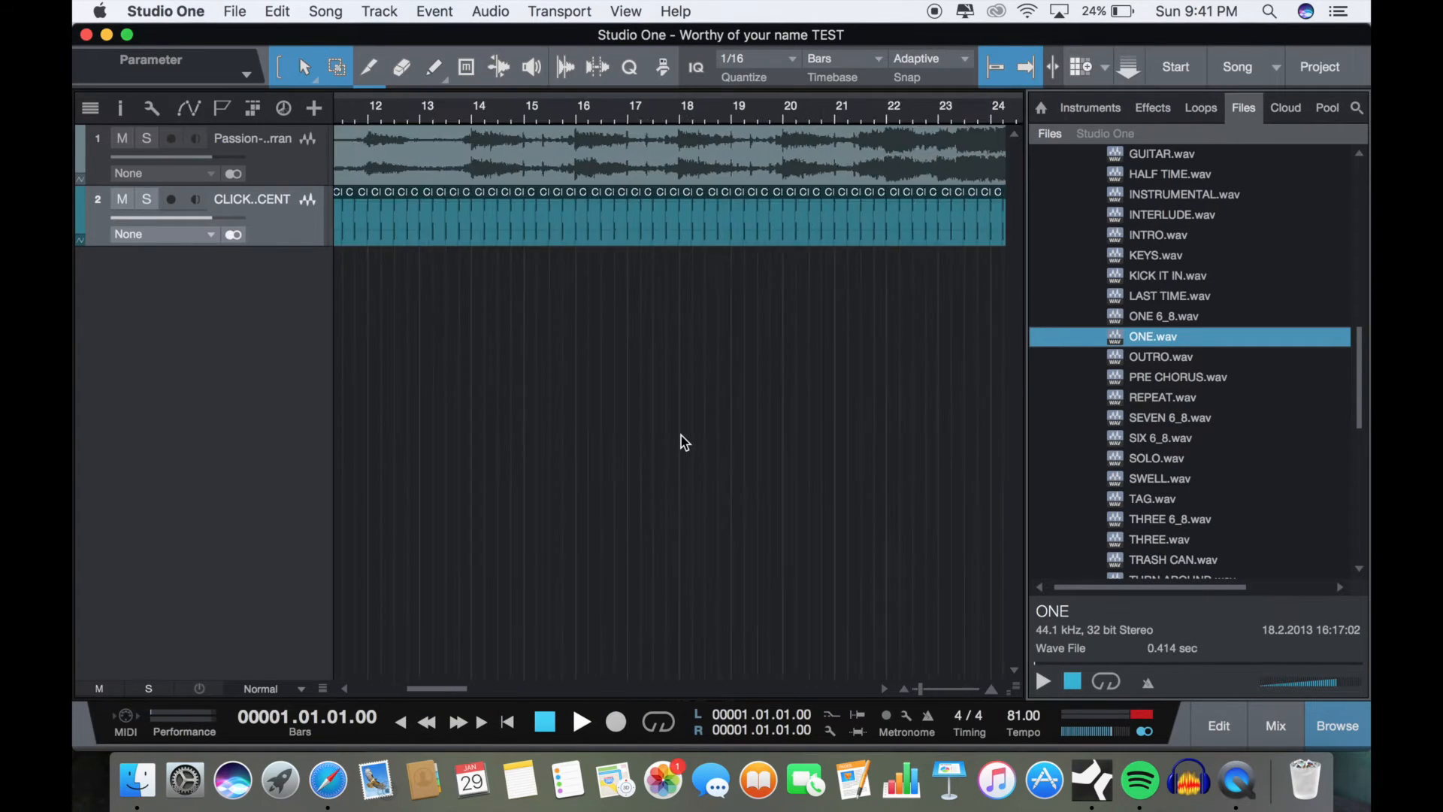
pyautogui.hscroll(-8, 682, 435)
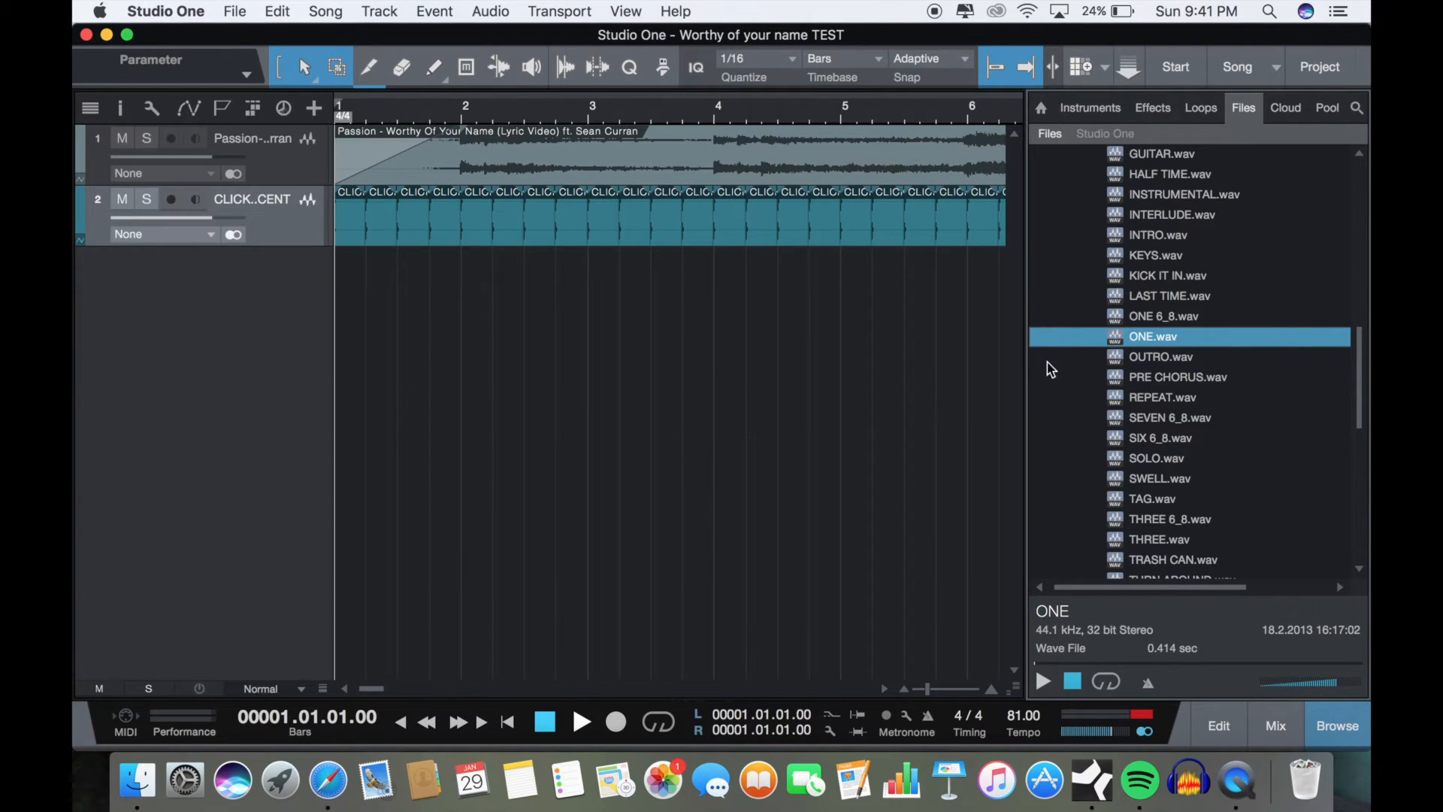
pyautogui.moveTo(1148, 340); pyautogui.dragTo(347, 264)
# Step: Place TWO.wav, THREE.wav and FOUR.wav on beats 2, 3 and 4 of bar 1 on the ONE track
pyautogui.scroll(-4, 1180, 517)
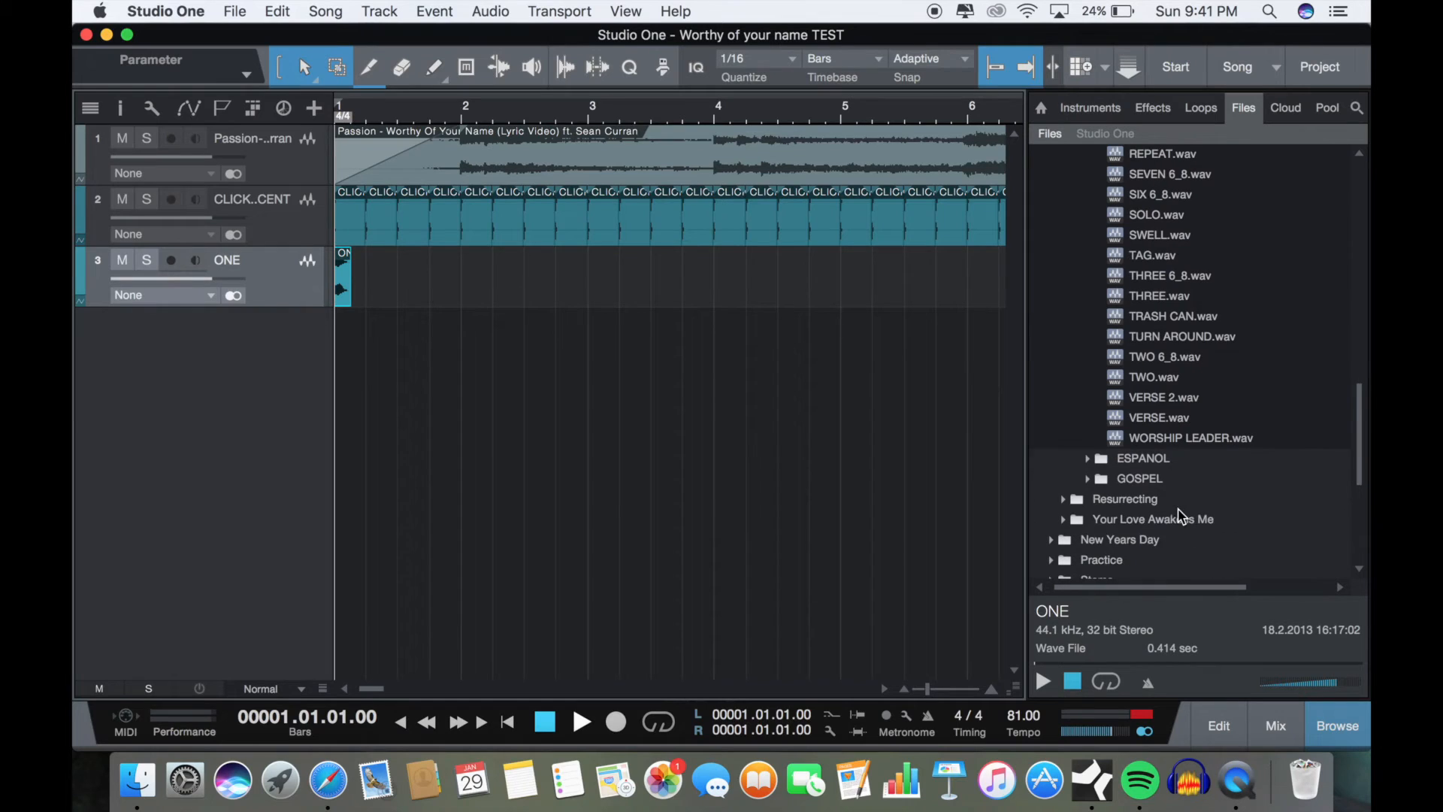
pyautogui.moveTo(1154, 377); pyautogui.dragTo(386, 271)
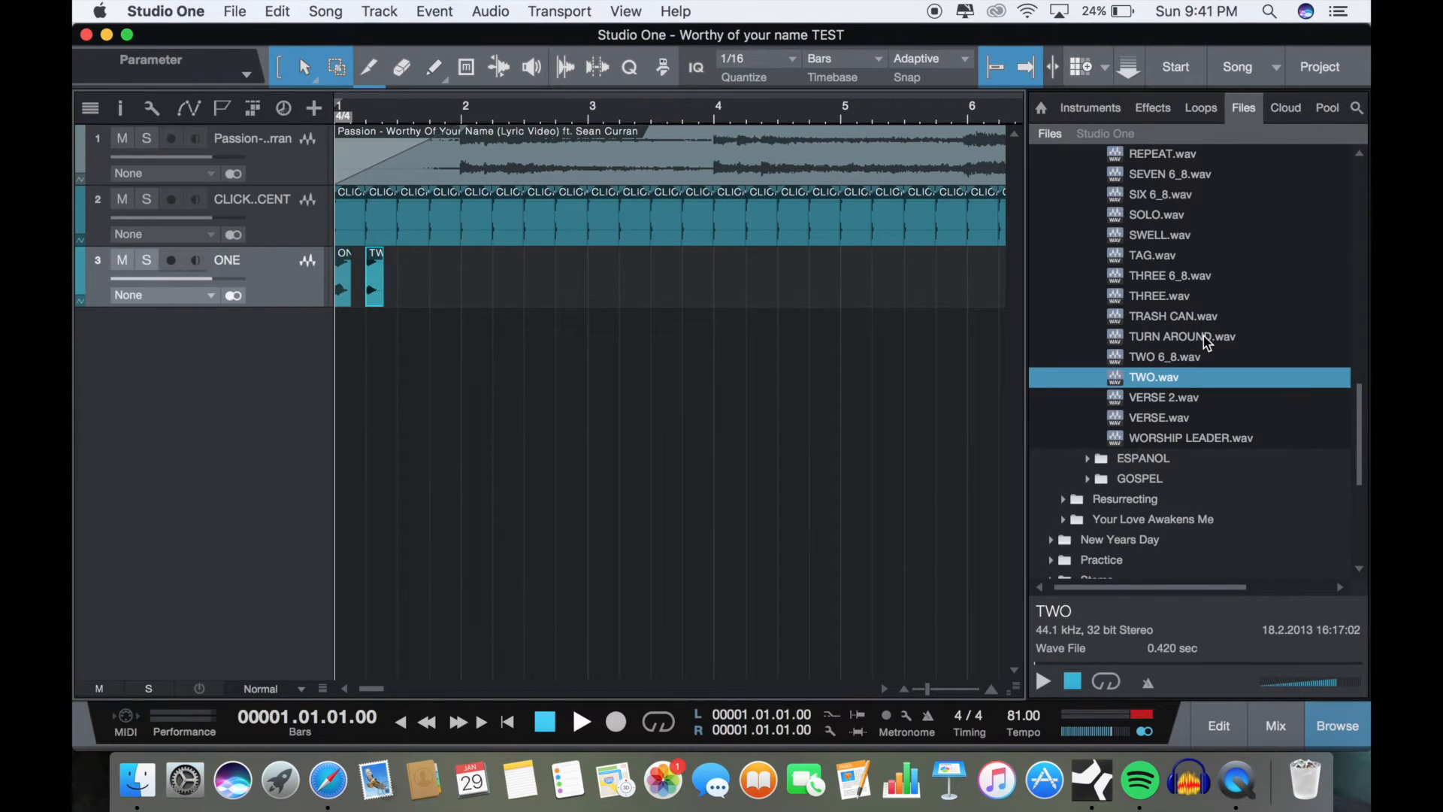
pyautogui.scroll(1, 1203, 336)
pyautogui.moveTo(1202, 336); pyautogui.dragTo(409, 290)
pyautogui.scroll(10, 1254, 335)
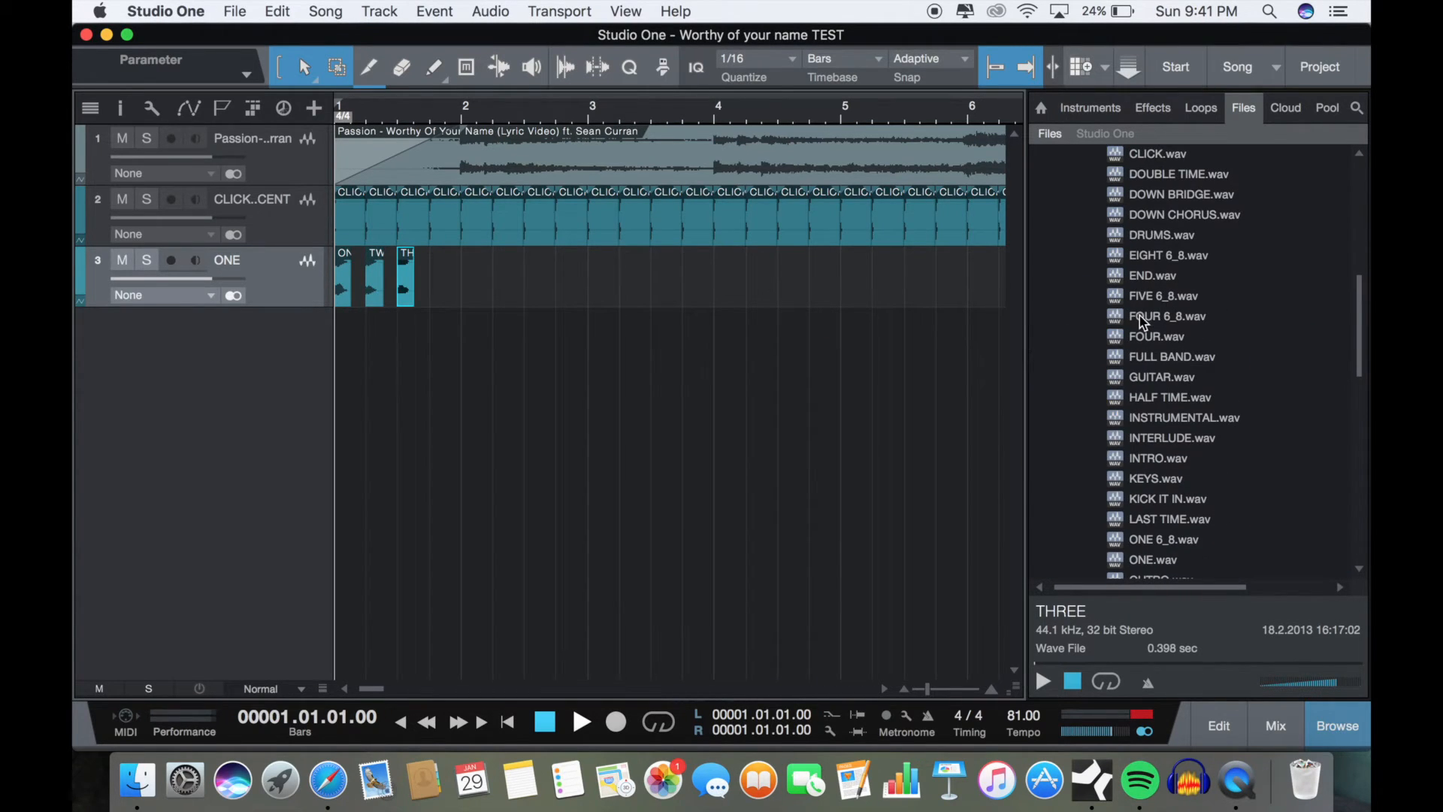
pyautogui.moveTo(1139, 342); pyautogui.dragTo(446, 272)
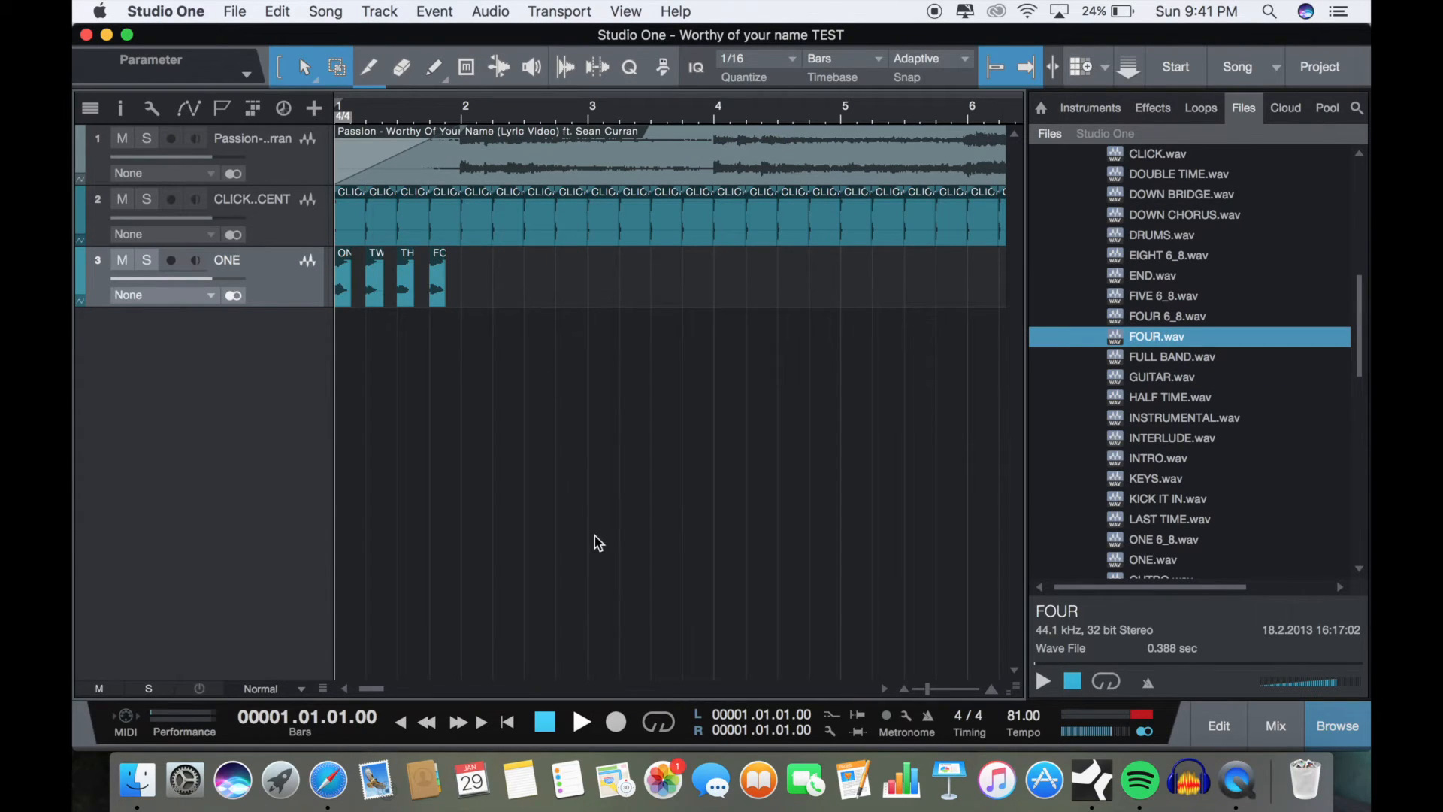
# Step: Audition the four spoken number cues in bar 1, and merge them into a single event on the ONE track
pyautogui.click(580, 723)
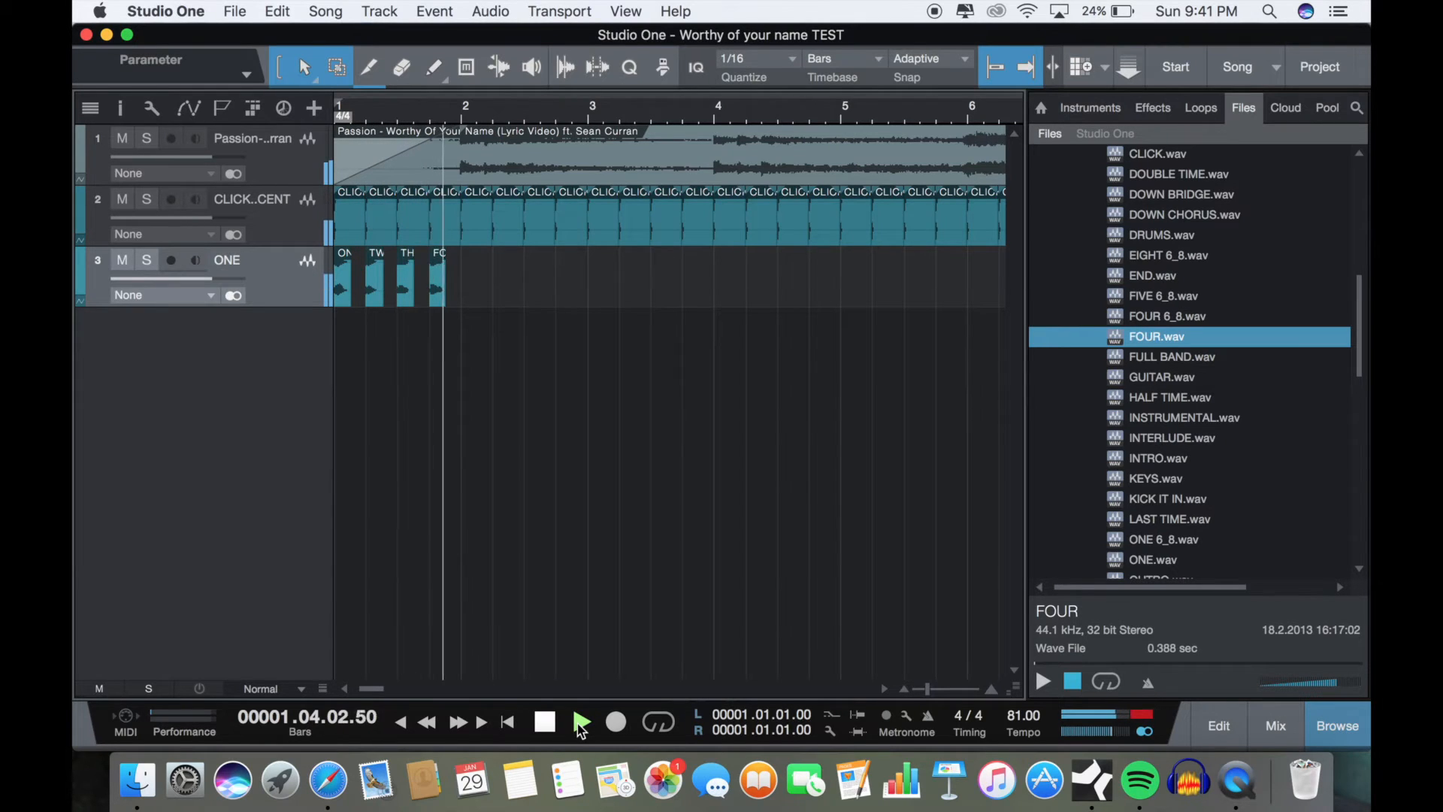
pyautogui.click(545, 723)
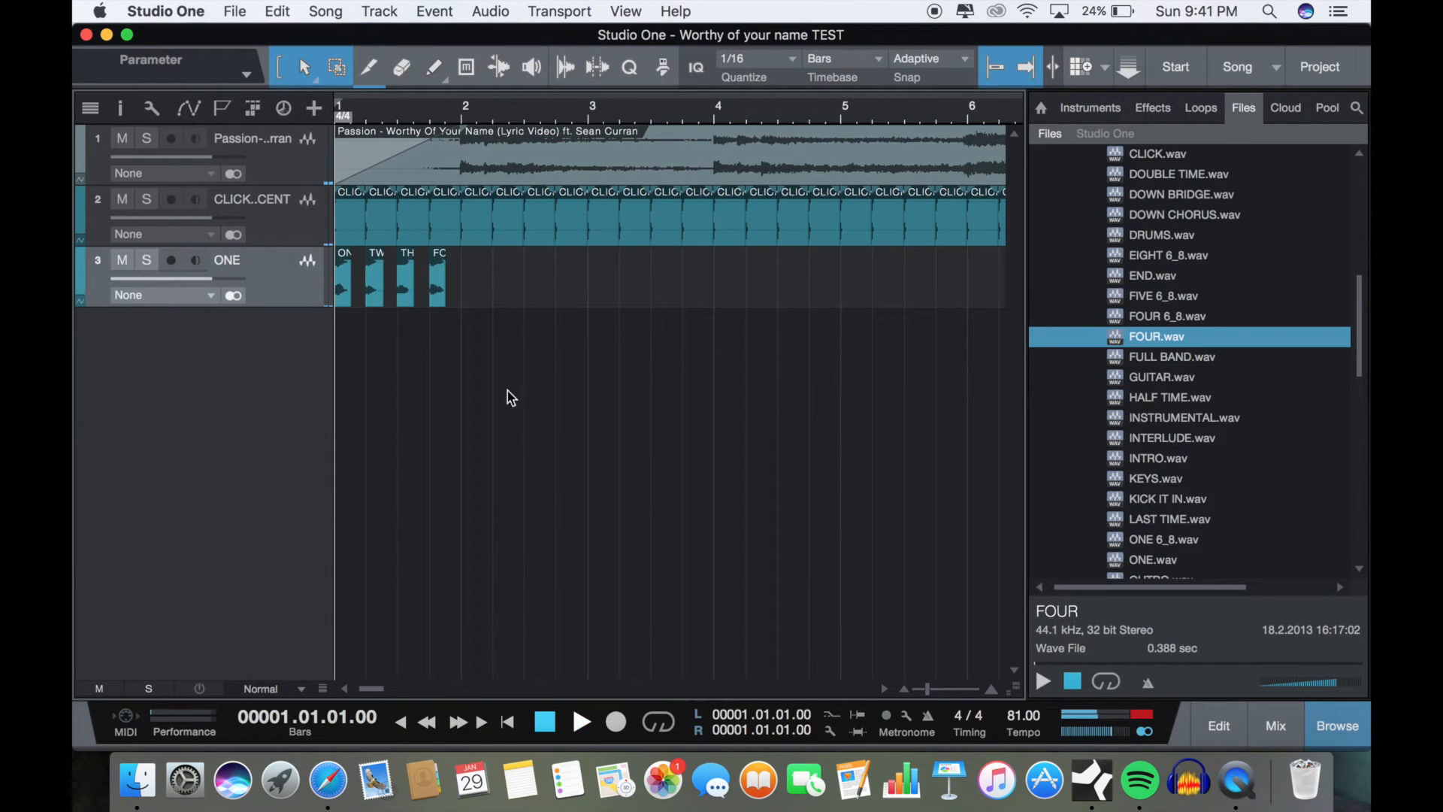
pyautogui.moveTo(521, 293); pyautogui.dragTo(317, 271)
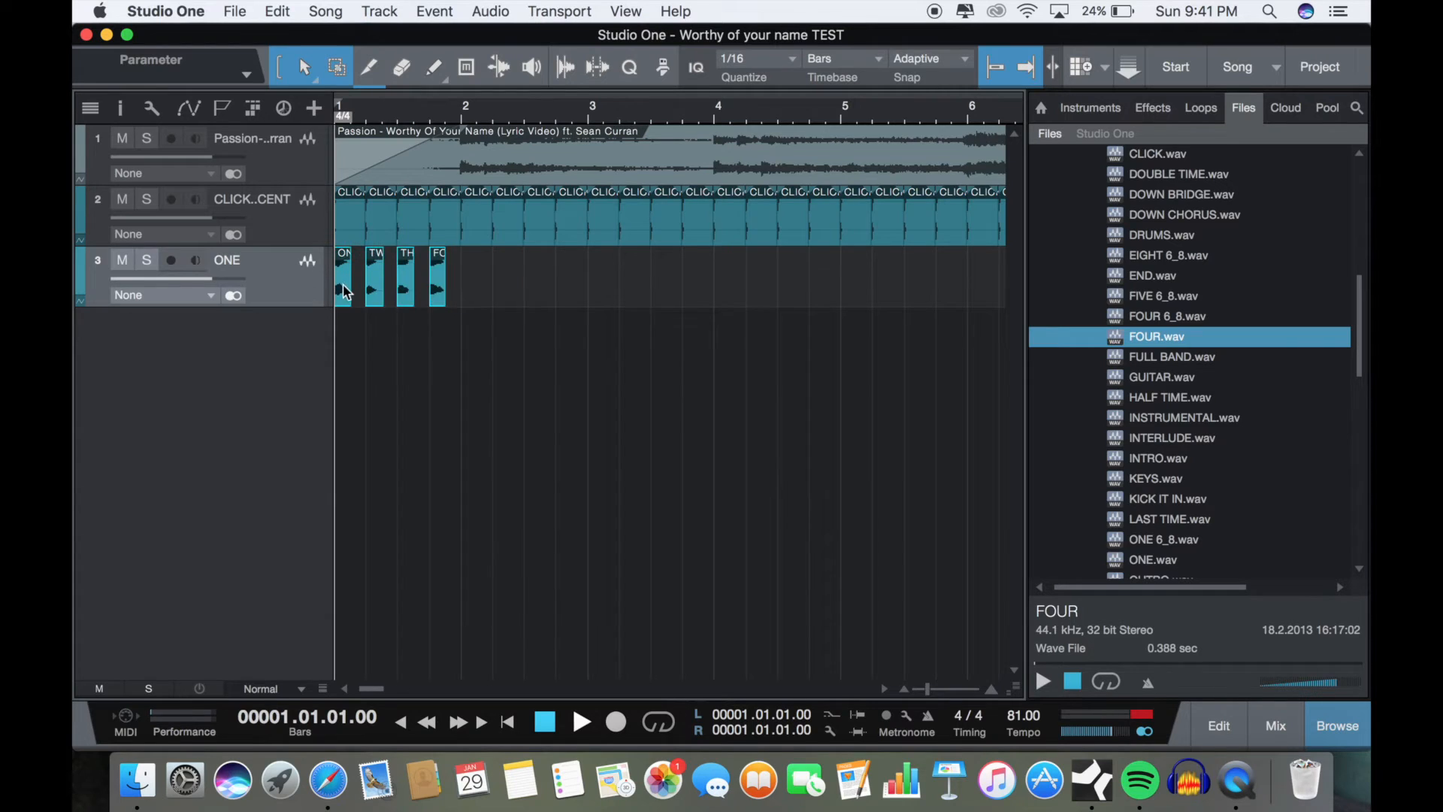
pyautogui.press('g')
pyautogui.click(566, 295)
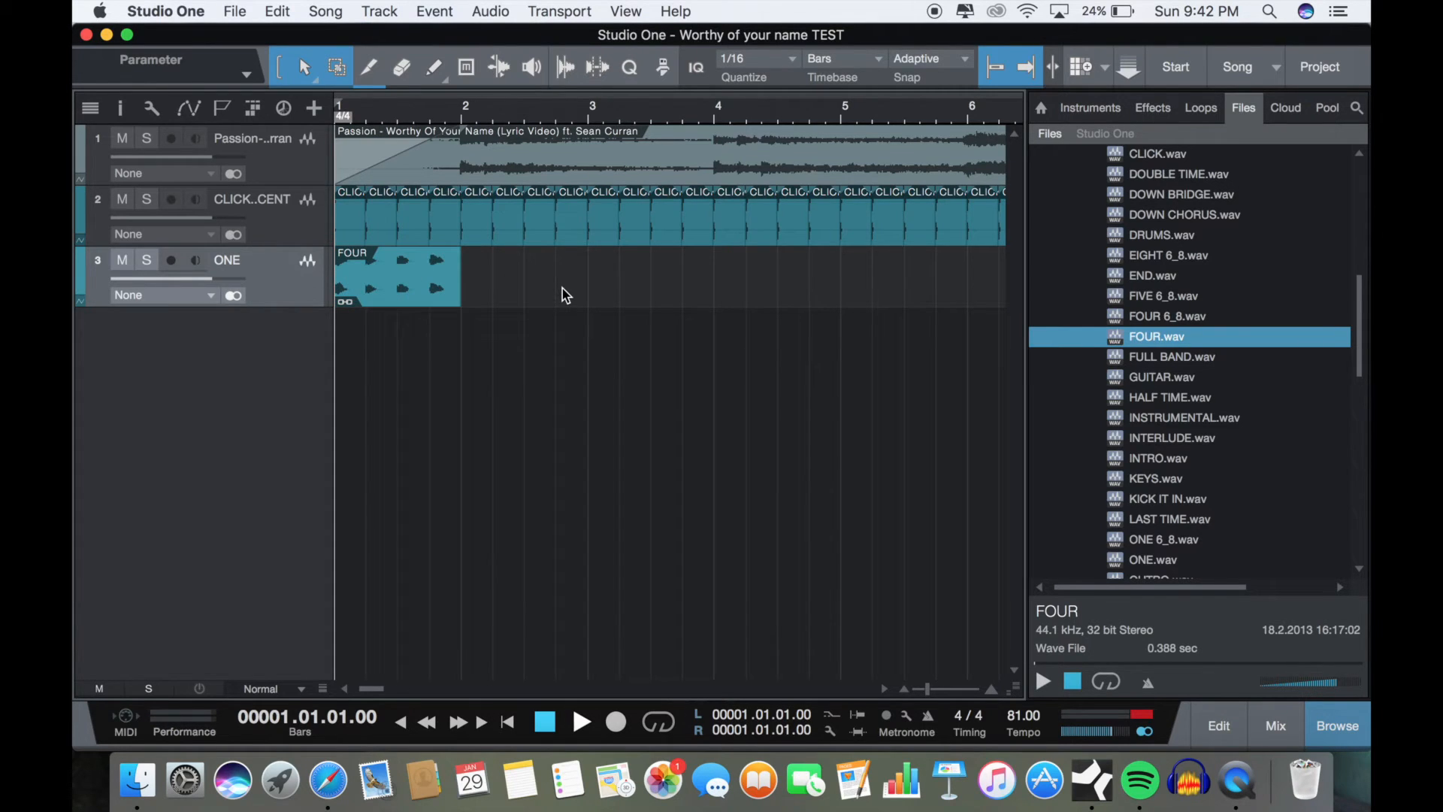
# Step: Play the merged count-in with the song and click from bar 1, stop, and return to the start
pyautogui.press('space')
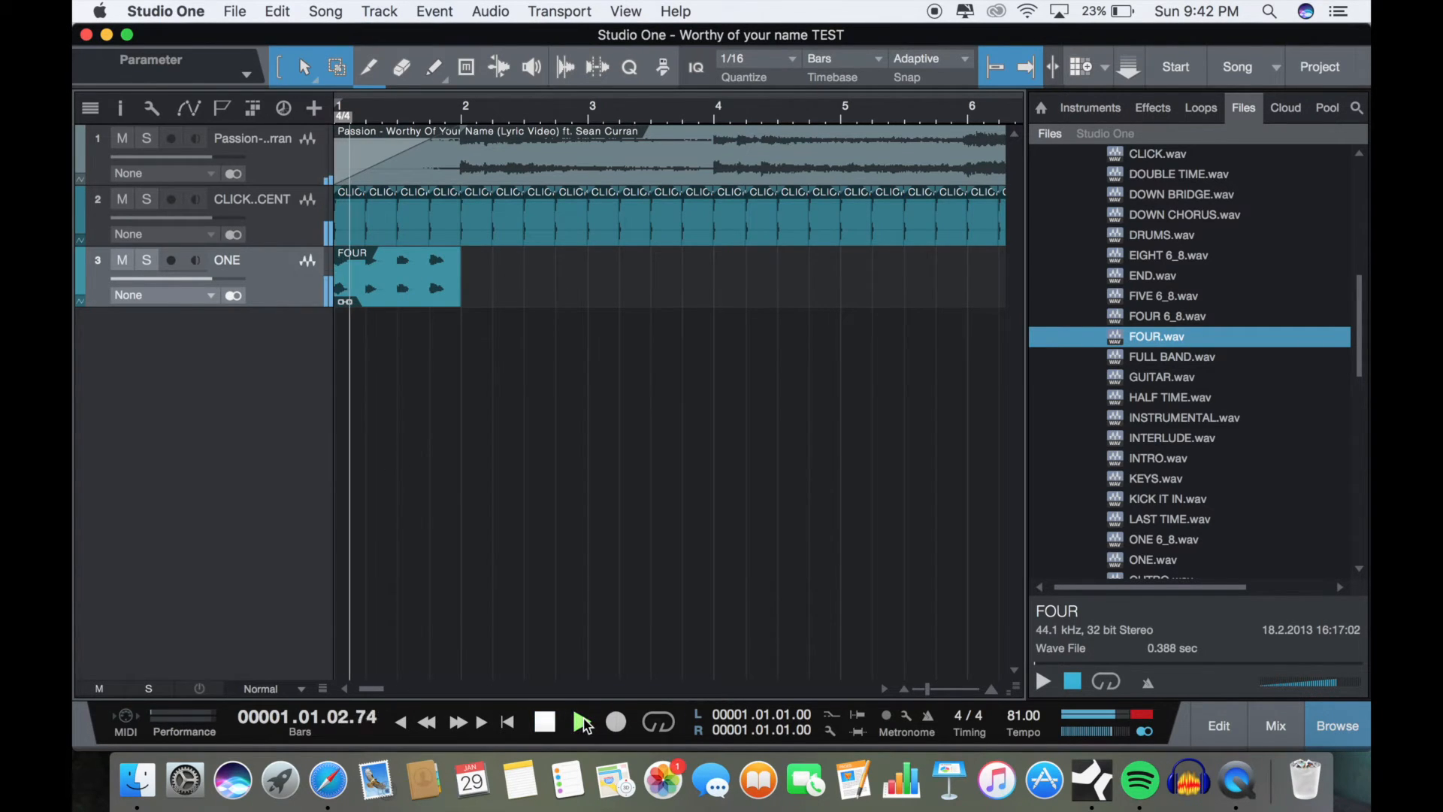
pyautogui.click(542, 728)
pyautogui.click(556, 729)
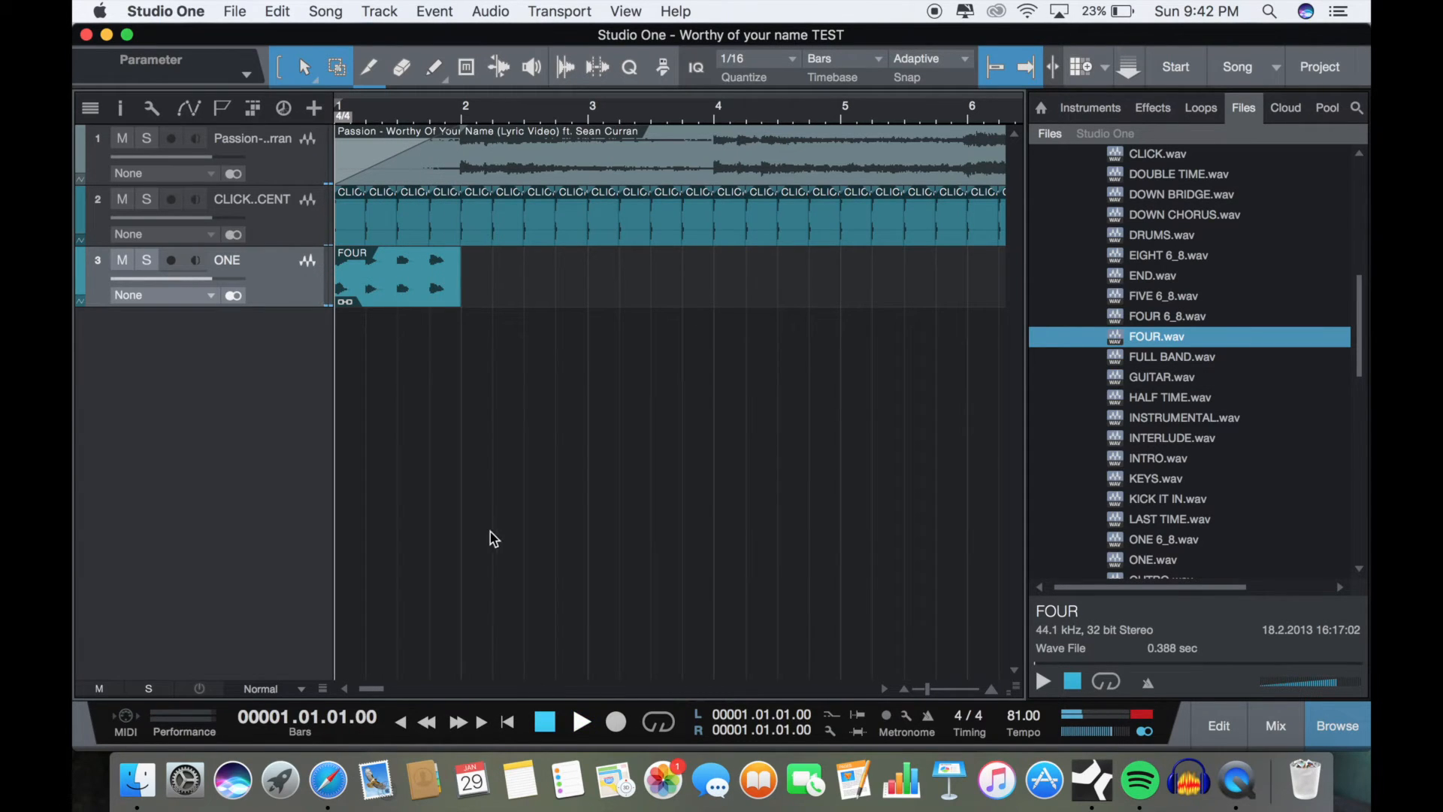
# Step: Copy the merged count-in event, try pasting it at bar 3, undo the paste, and return to bar 1
pyautogui.rightClick(416, 282)
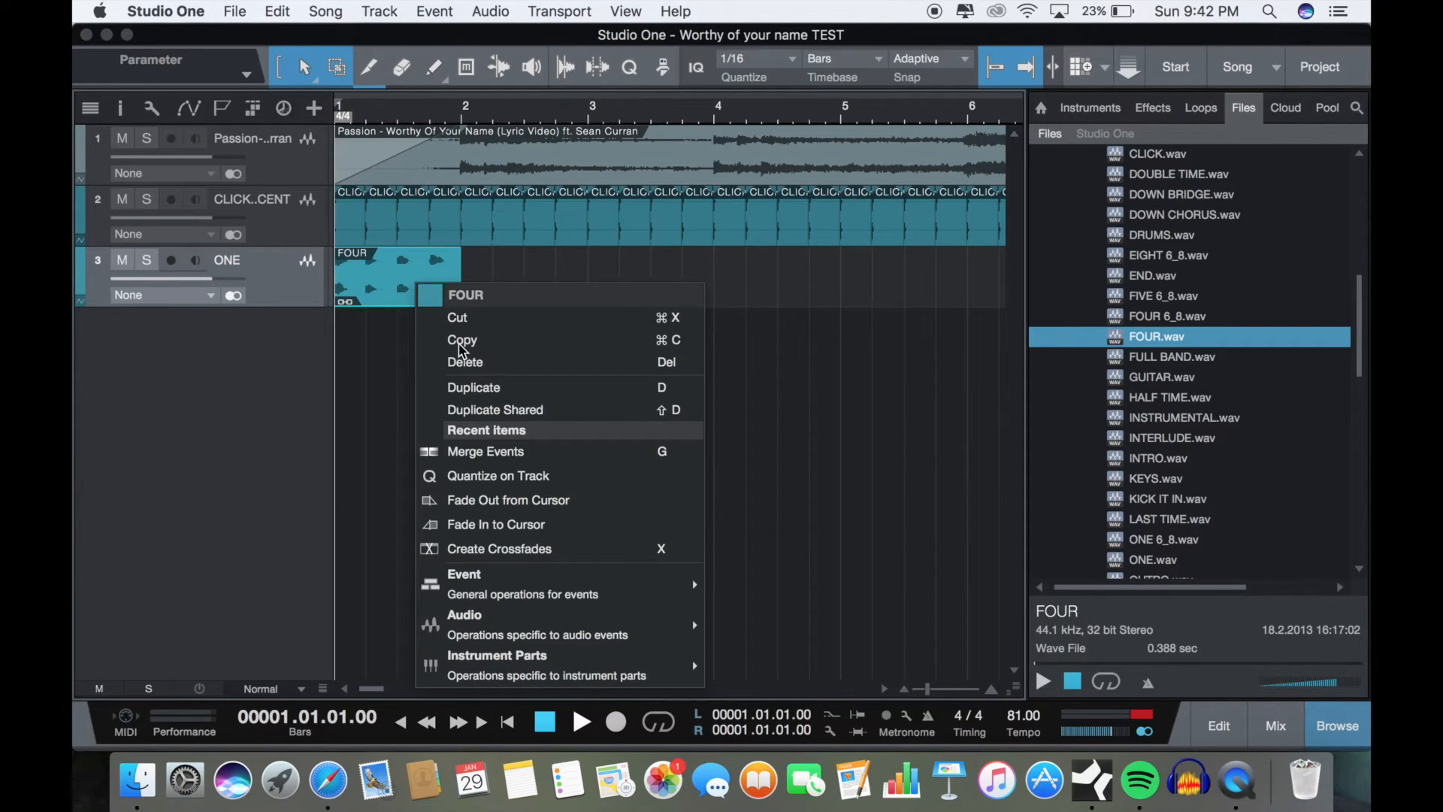
pyautogui.click(836, 291)
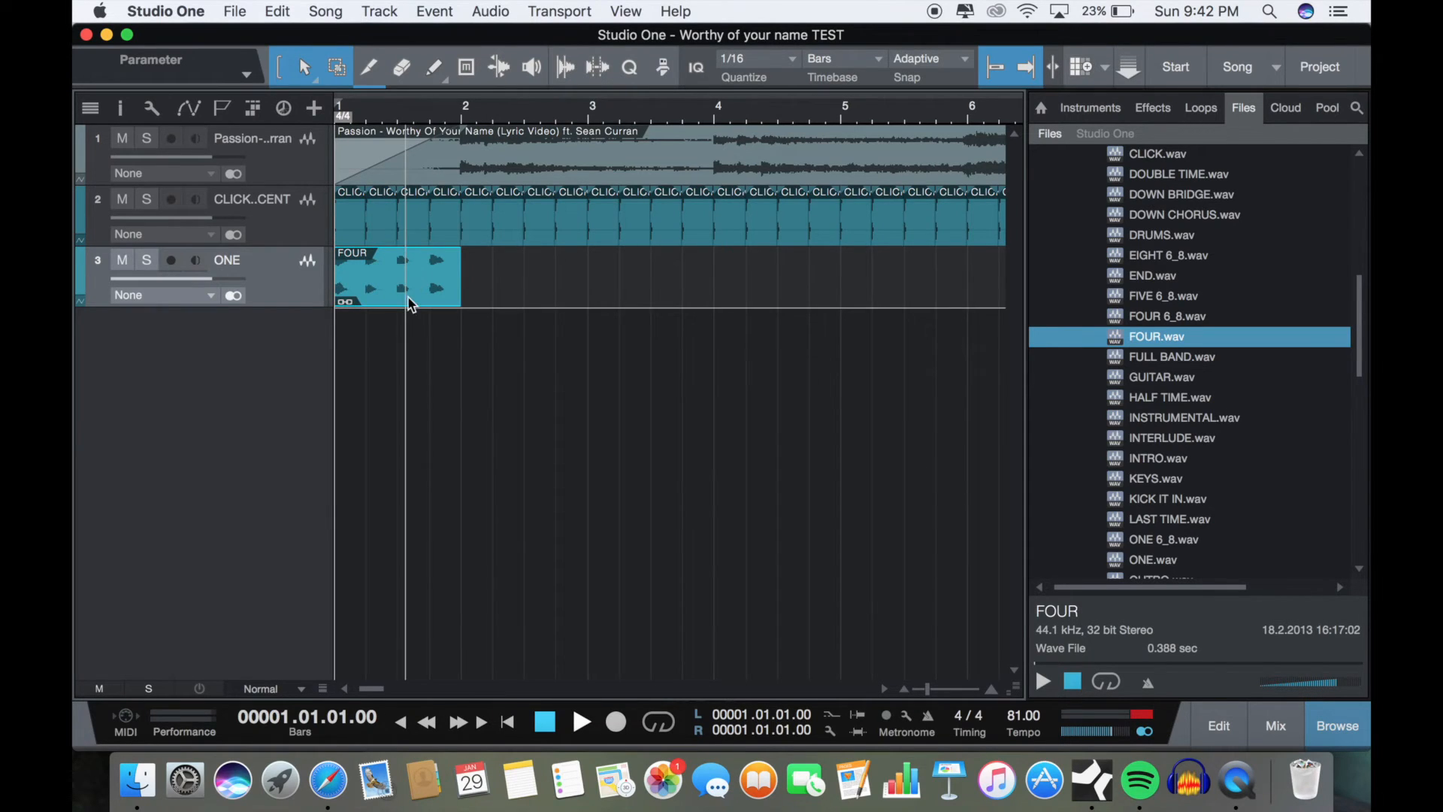
pyautogui.click(595, 106)
pyautogui.press('super+v')
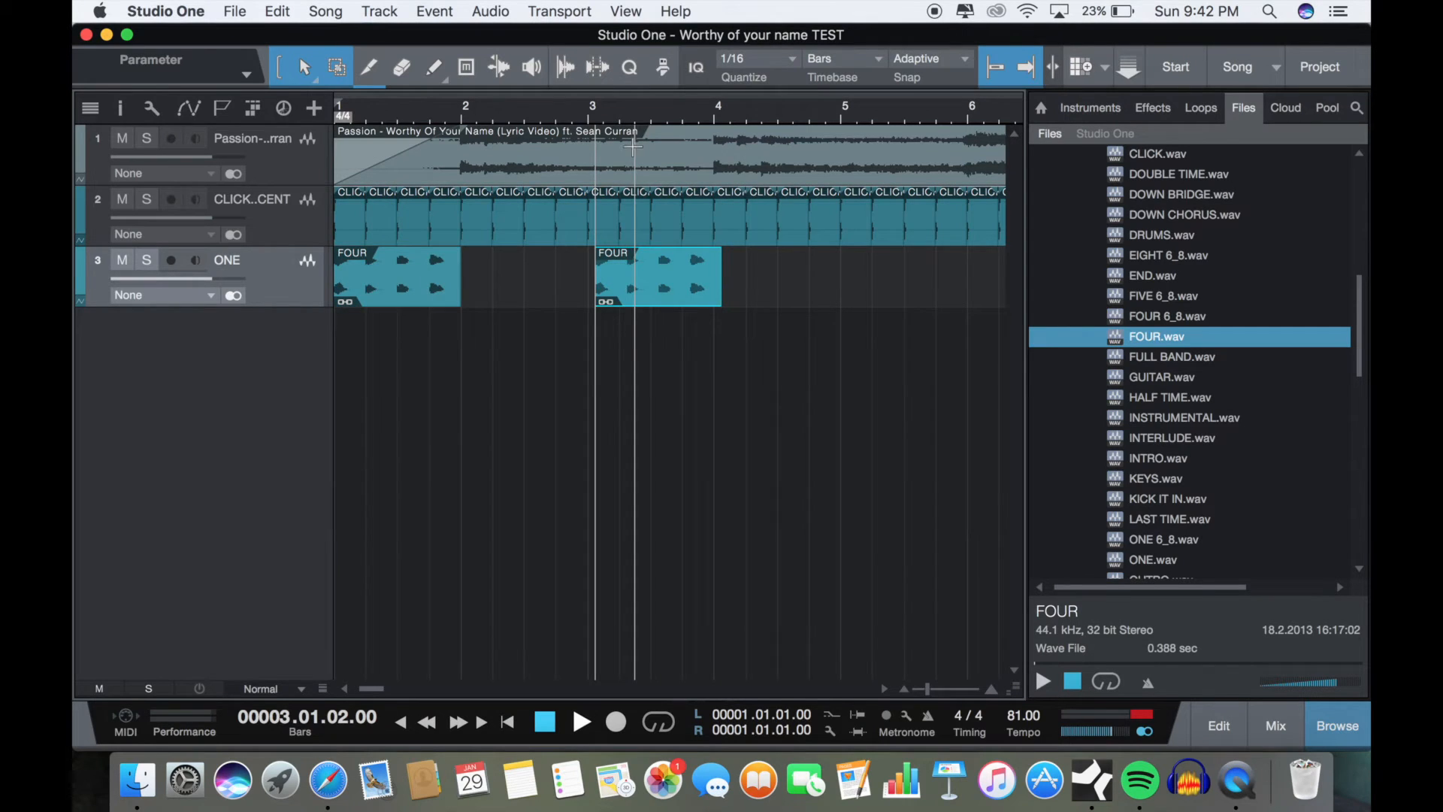
pyautogui.press('super+z')
pyautogui.click(548, 723)
# Step: Trim the spoken "one" off the count-in so it starts on beat 2, and place INTRO.wav on beat 1 of bar 1
pyautogui.moveTo(373, 286); pyautogui.dragTo(411, 293)
pyautogui.scroll(-10, 1148, 409)
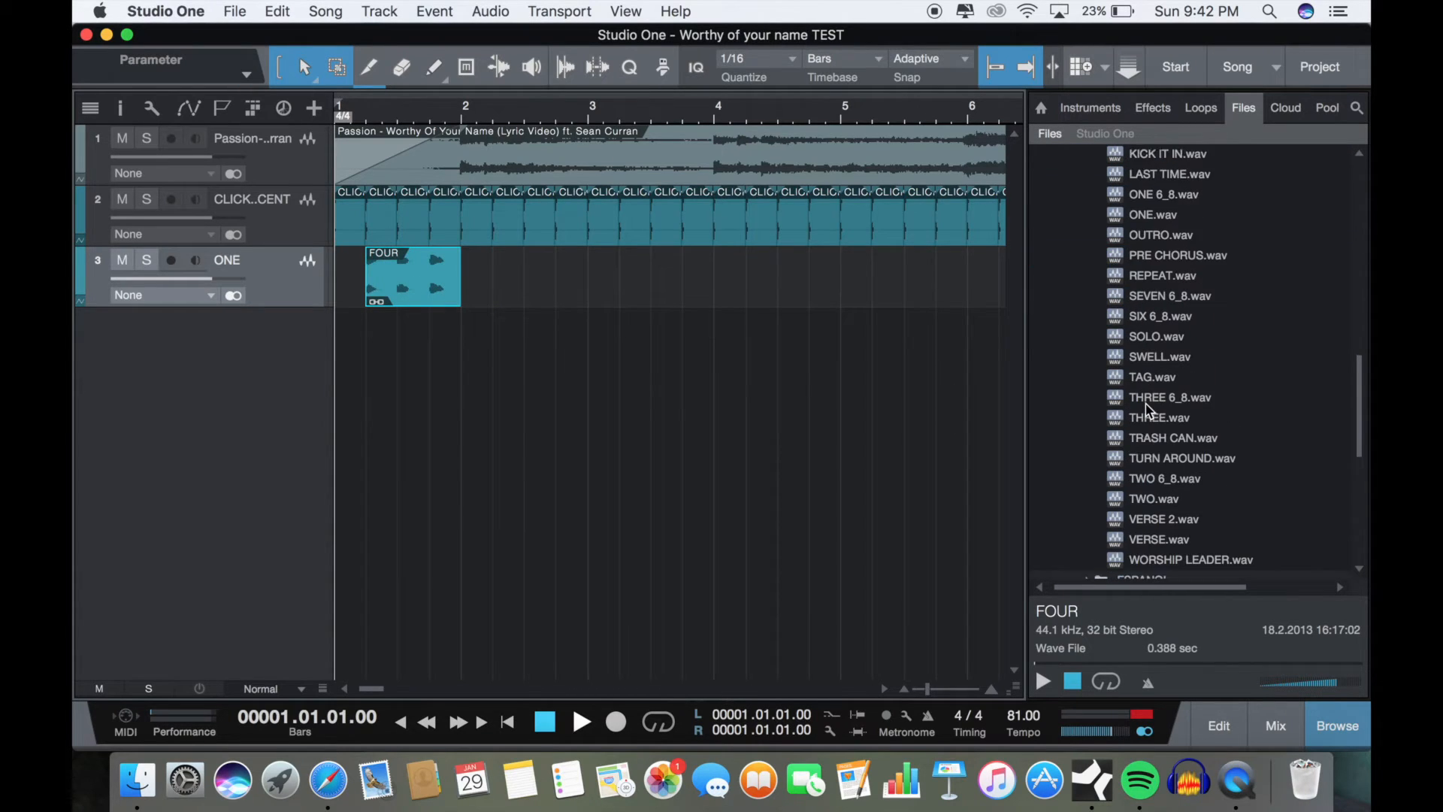
pyautogui.scroll(3, 1148, 410)
pyautogui.scroll(3, 1148, 410)
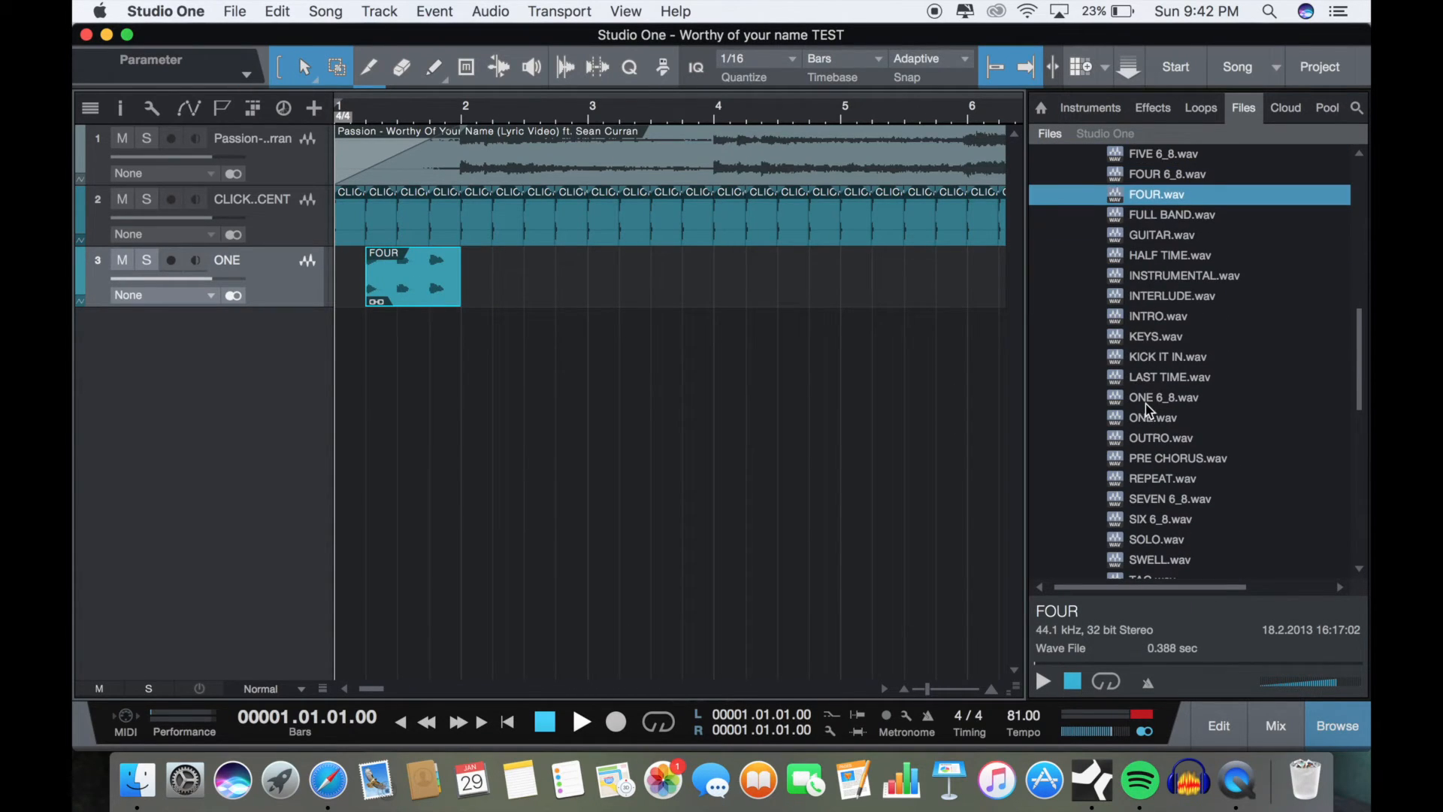
pyautogui.moveTo(1170, 317); pyautogui.dragTo(361, 284)
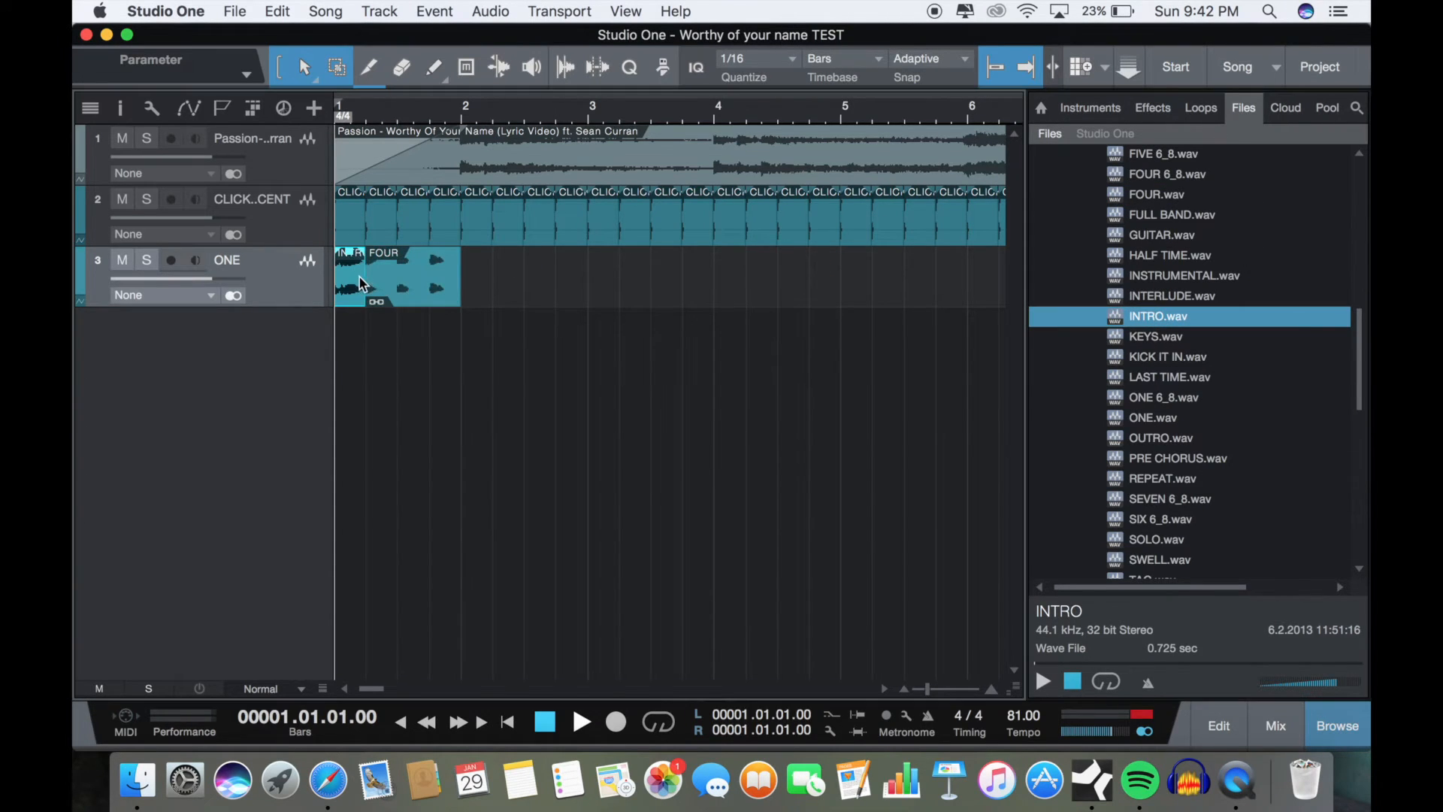
# Step: Play the intro cue and count-in from bar 1, stop, and return to the start
pyautogui.click(581, 723)
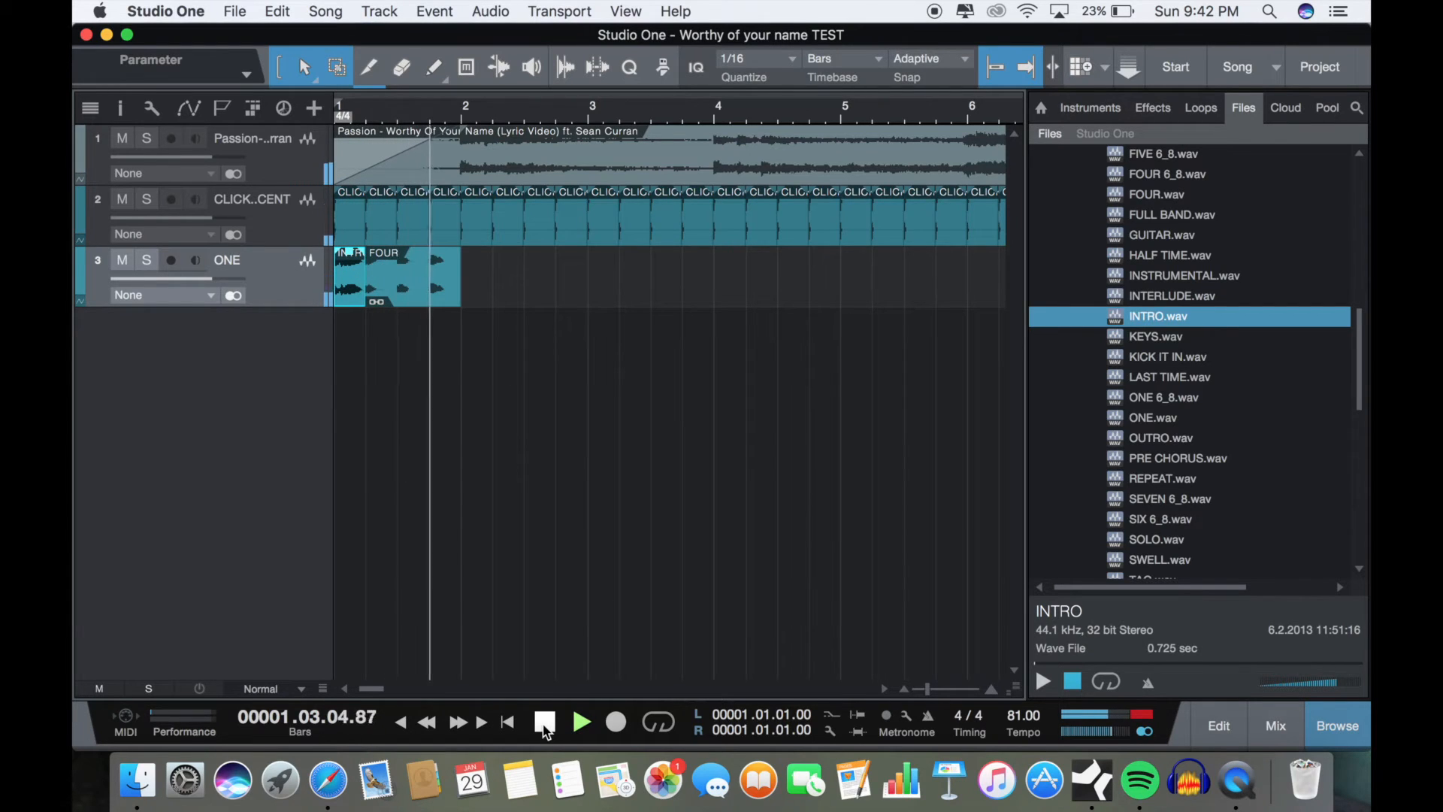
pyautogui.click(544, 723)
pyautogui.click(544, 723)
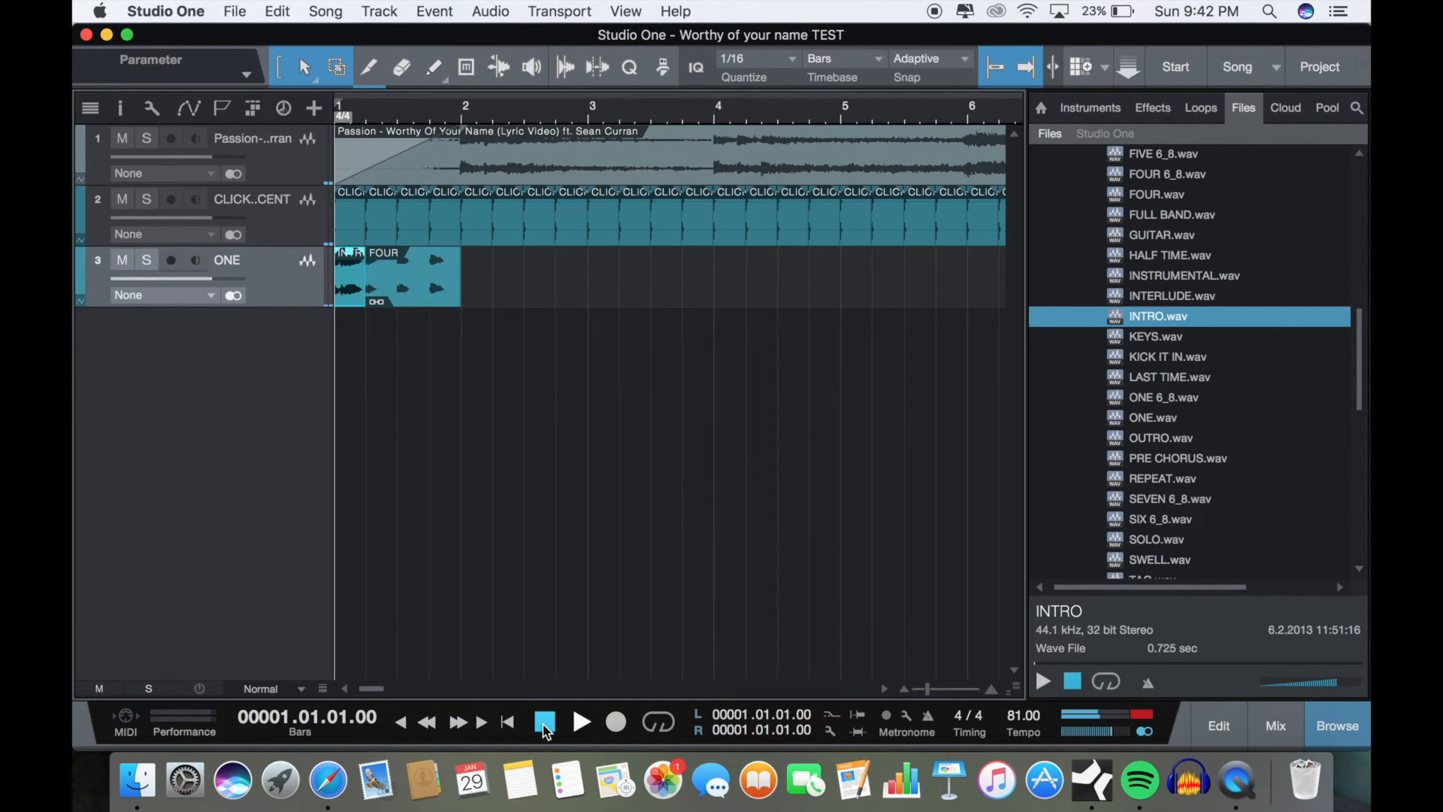
# Step: Try pasting the copied count-in just before bar 3 on the ONE track, and undo the paste
pyautogui.click(573, 104)
pyautogui.press('super+v')
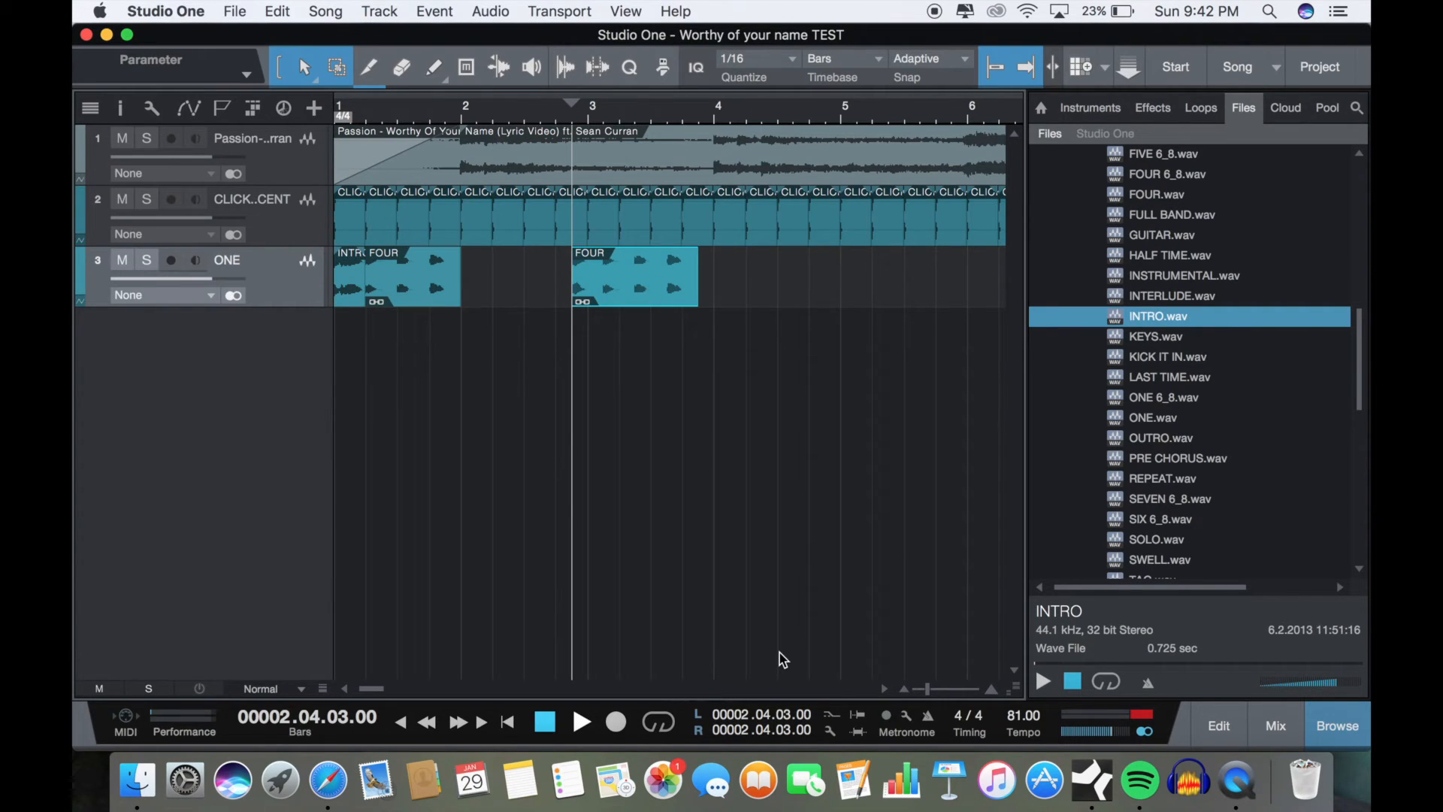
pyautogui.press('super+z')
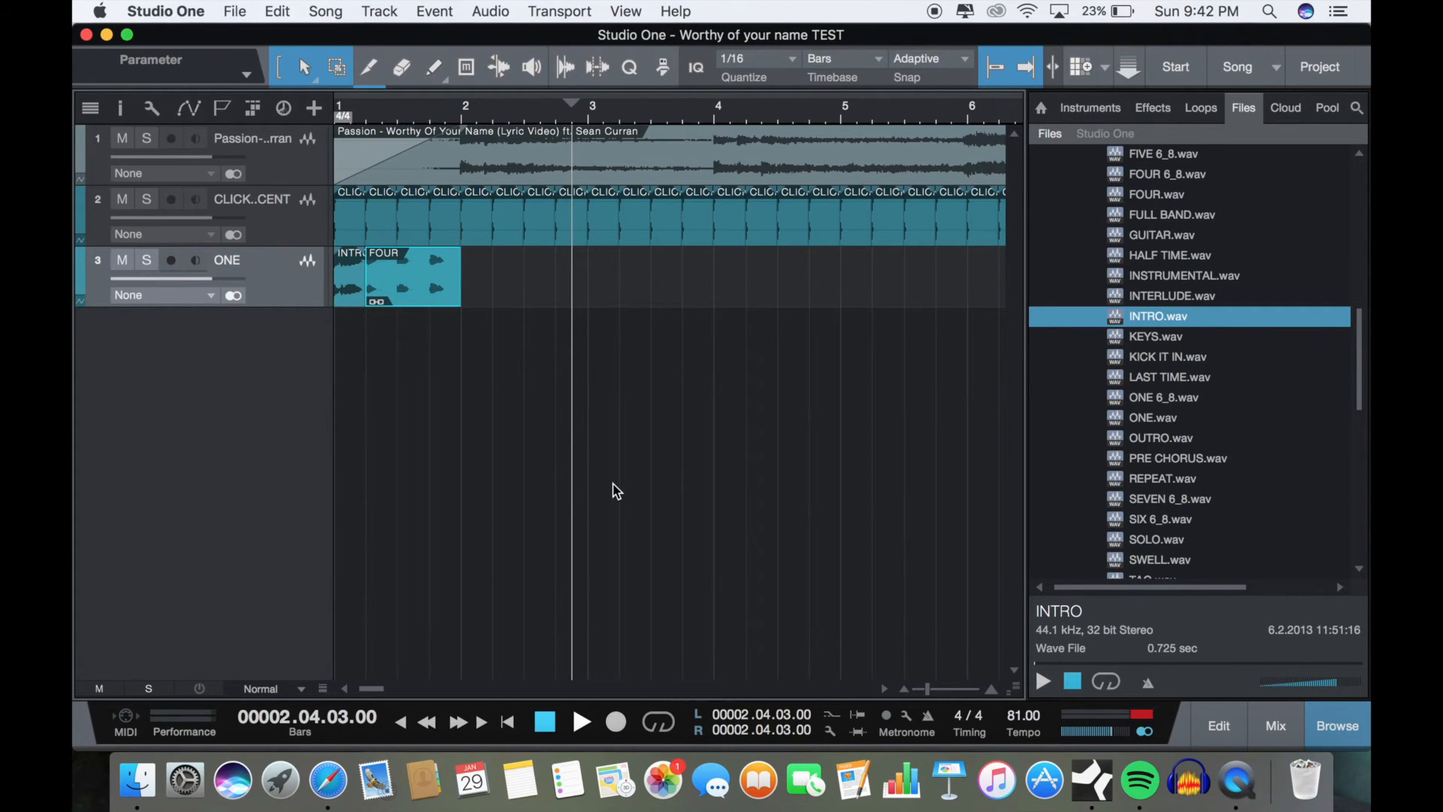
# Step: Play the song from successively earlier points between bar 20 and bar 5 to locate where the verse begins
pyautogui.press('w')
pyautogui.press('w')
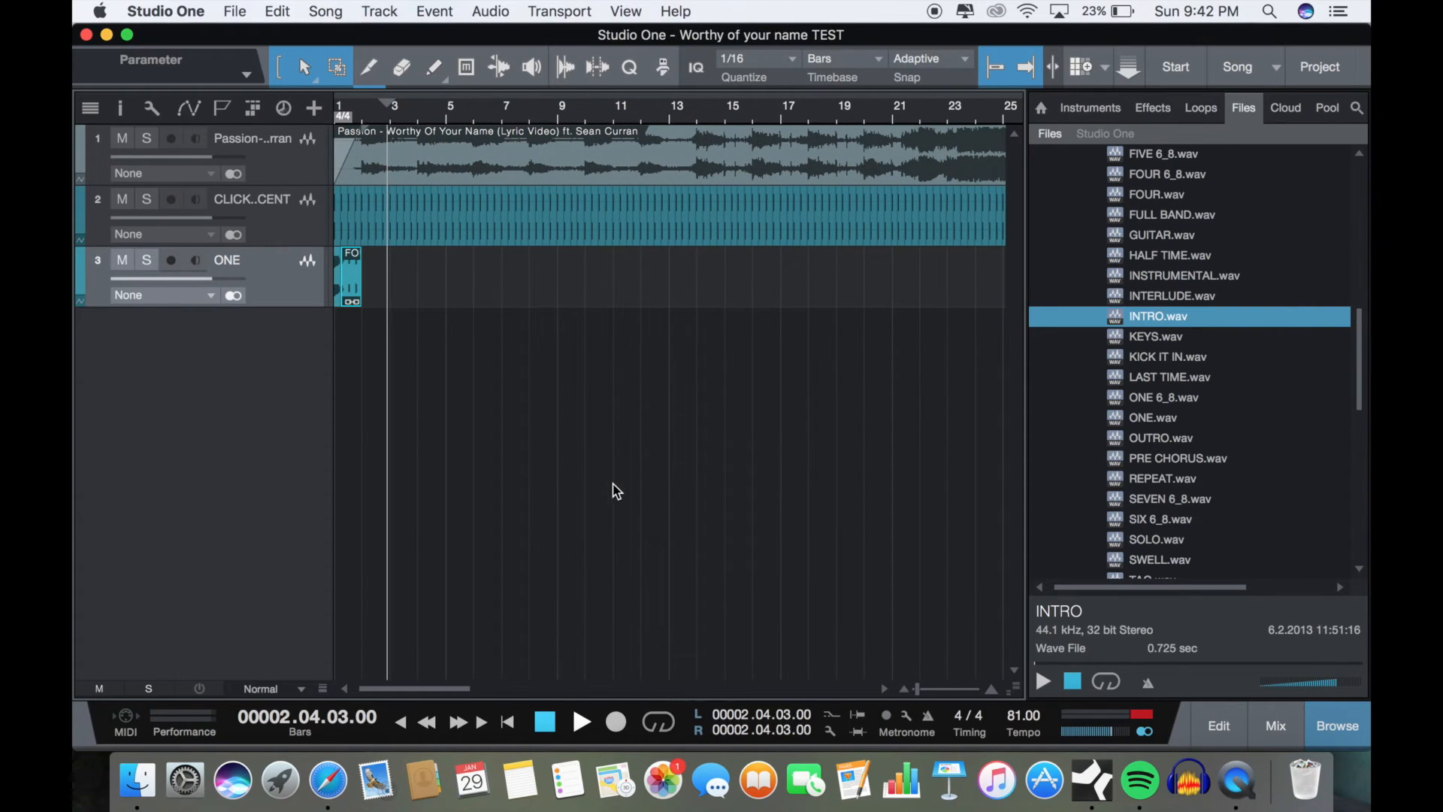
pyautogui.click(879, 111)
pyautogui.press('space')
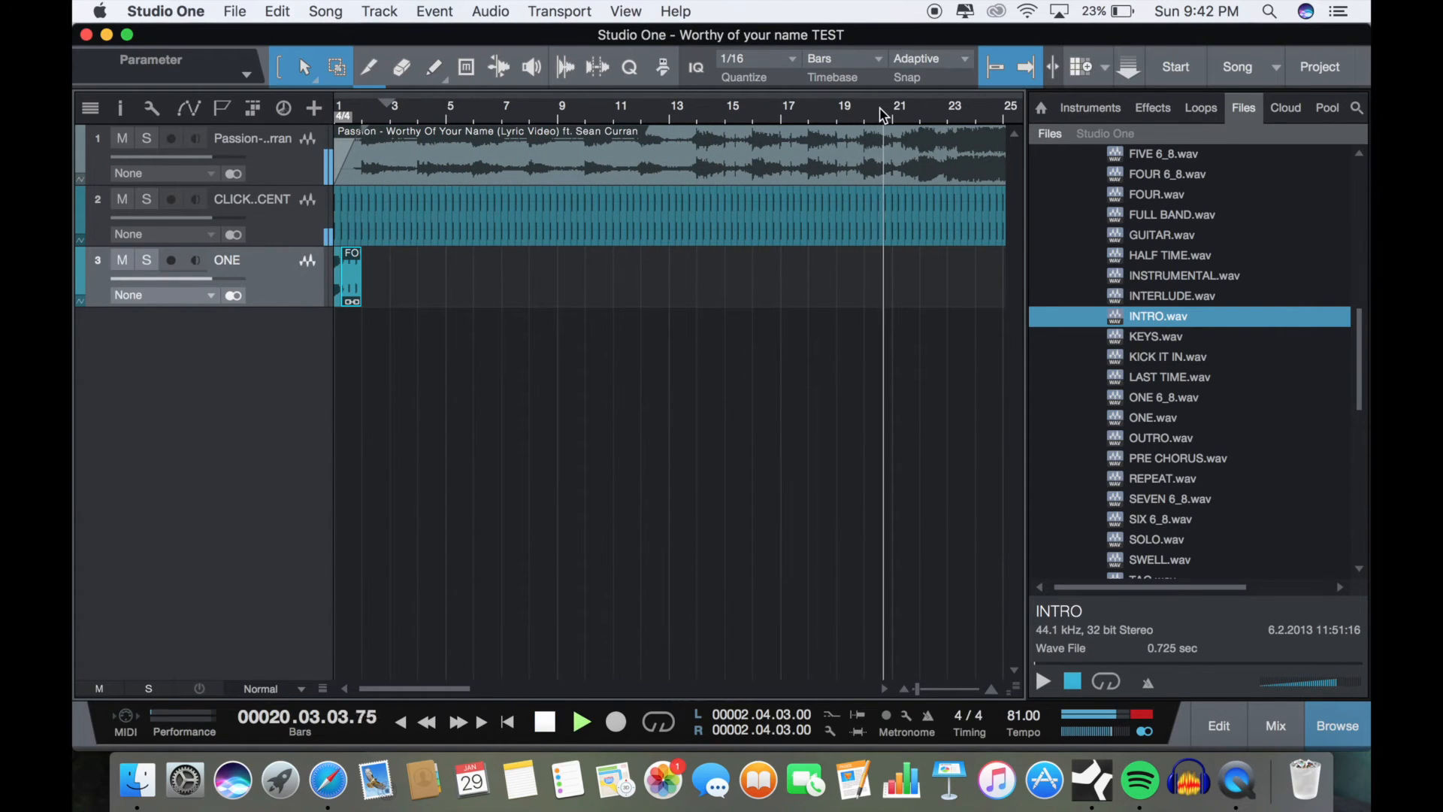
pyautogui.click(745, 113)
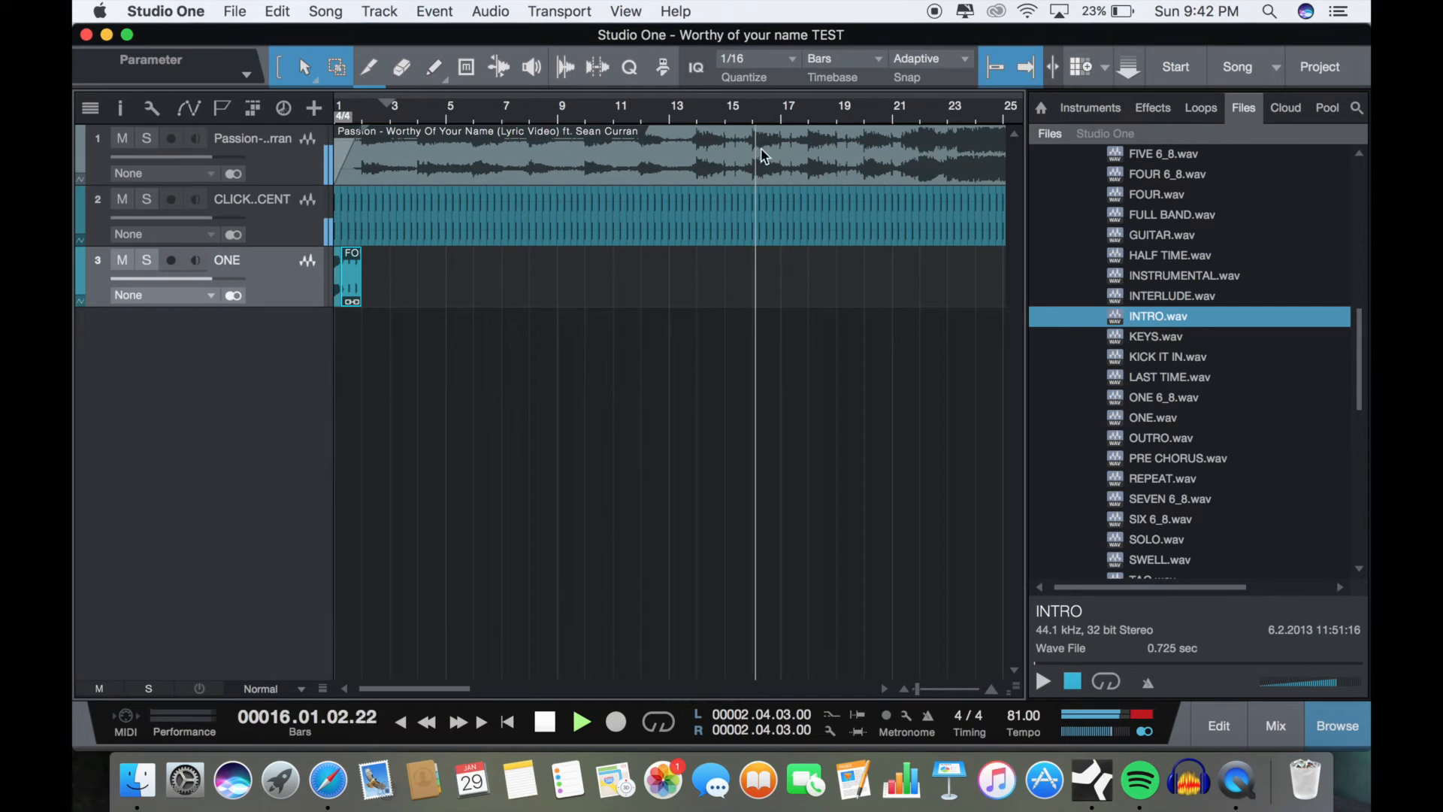
pyautogui.click(663, 113)
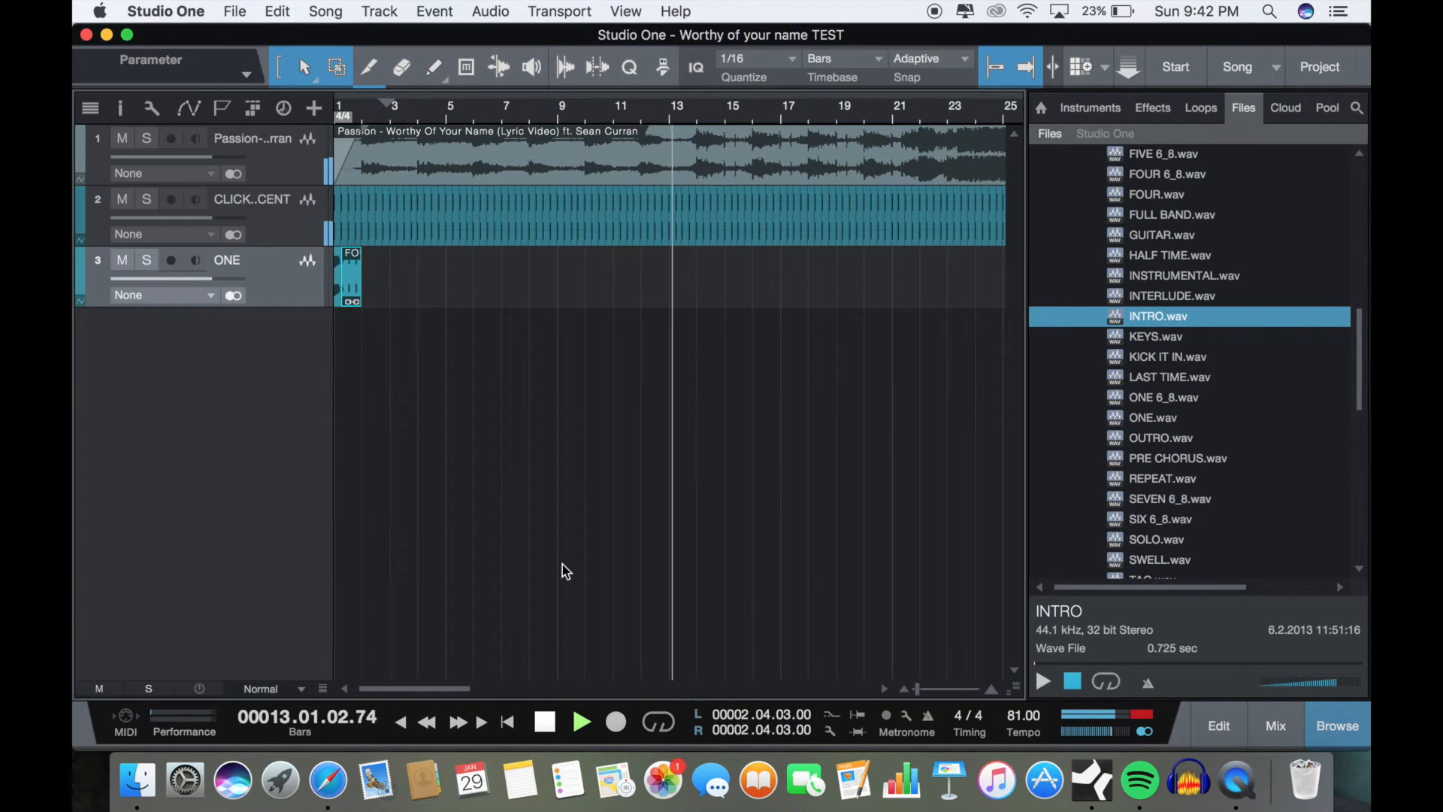
pyautogui.click(621, 113)
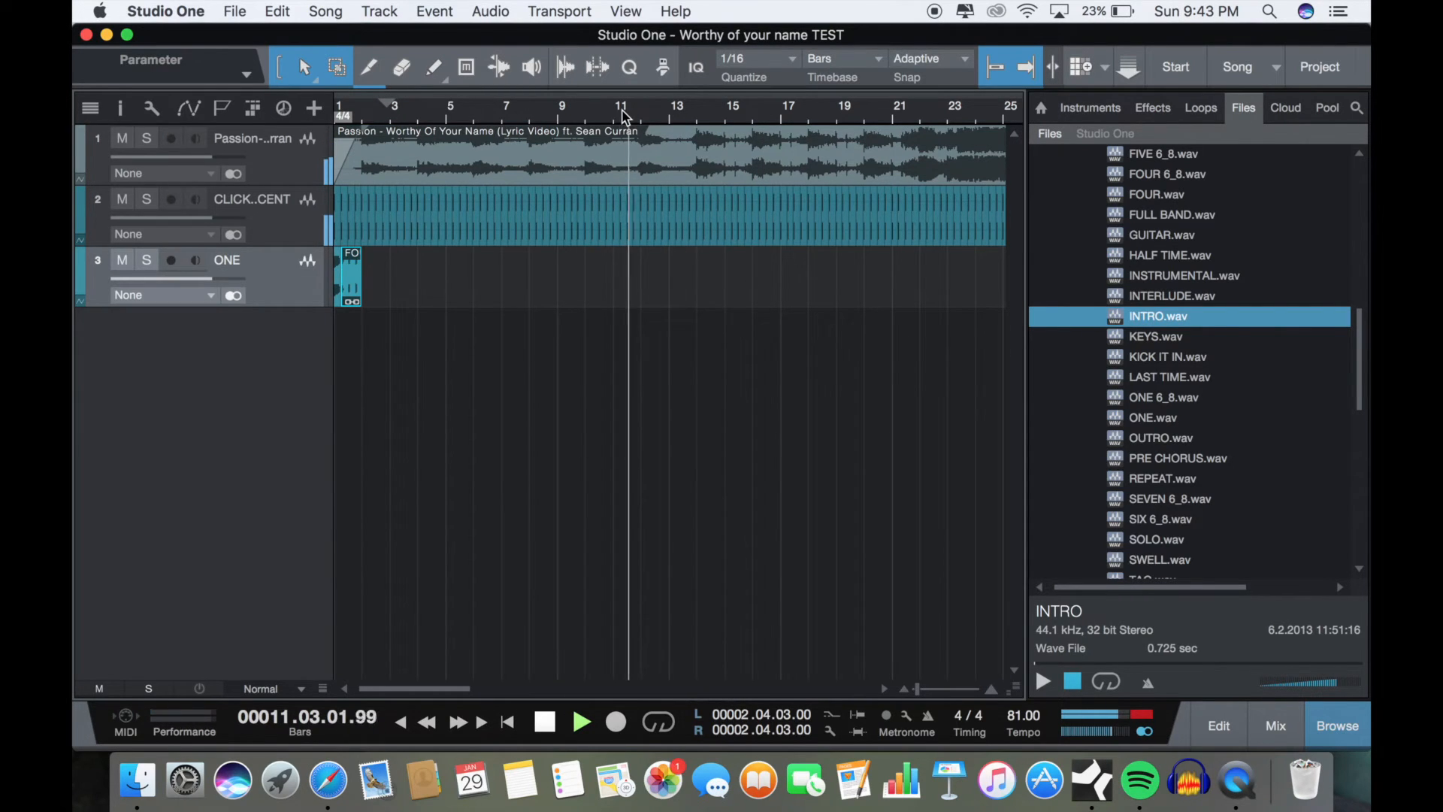
pyautogui.click(547, 722)
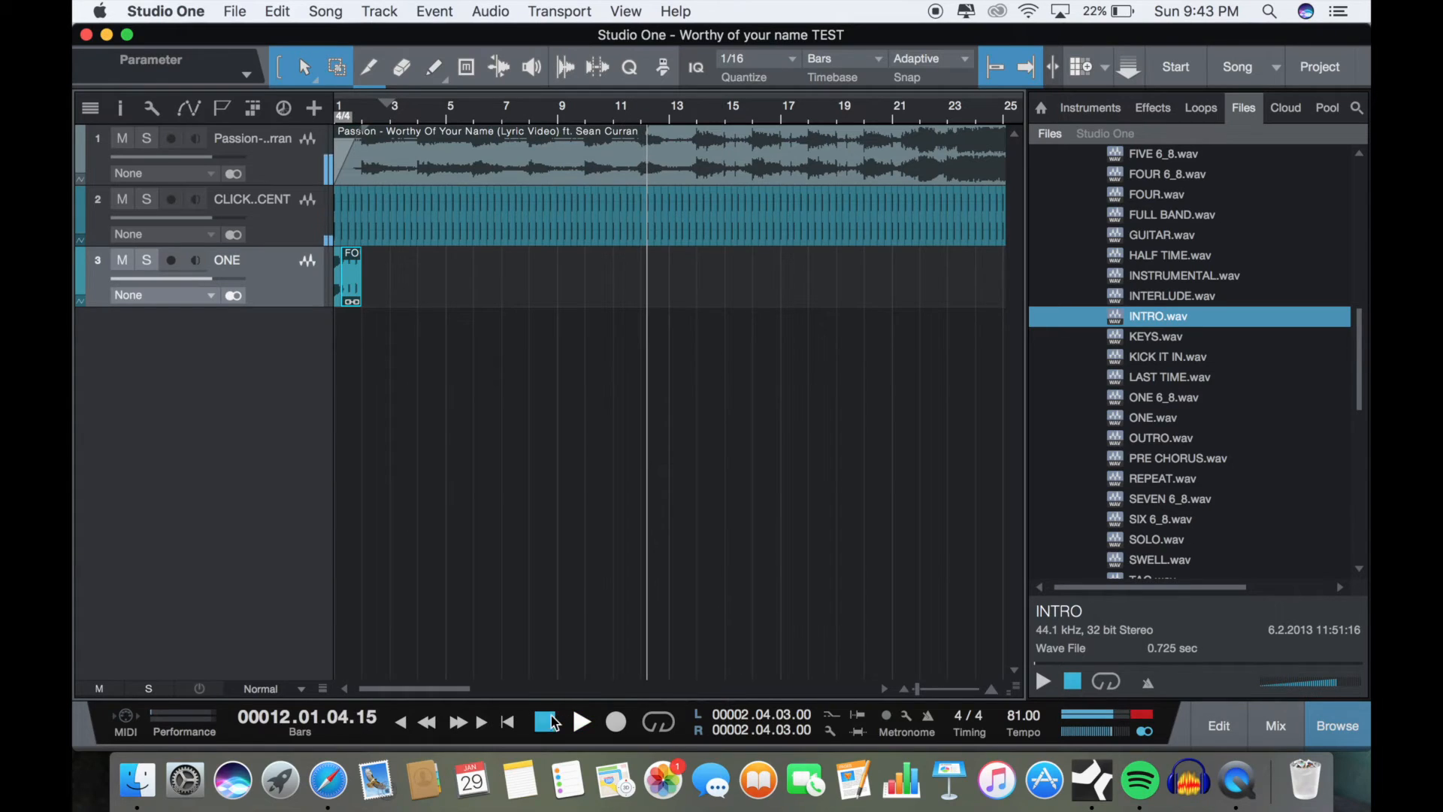
pyautogui.click(585, 118)
pyautogui.press('space')
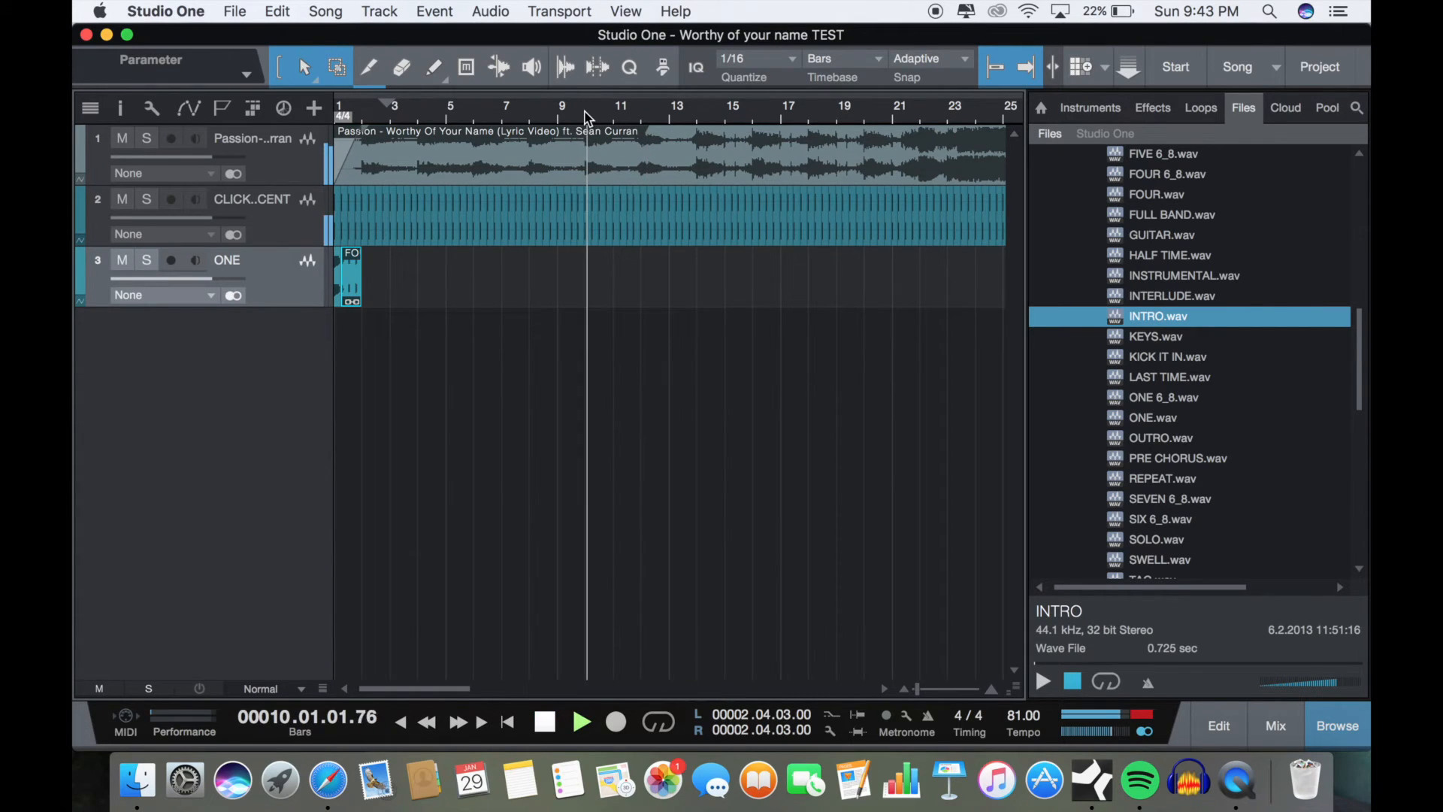
pyautogui.click(547, 111)
pyautogui.click(525, 112)
pyautogui.click(476, 112)
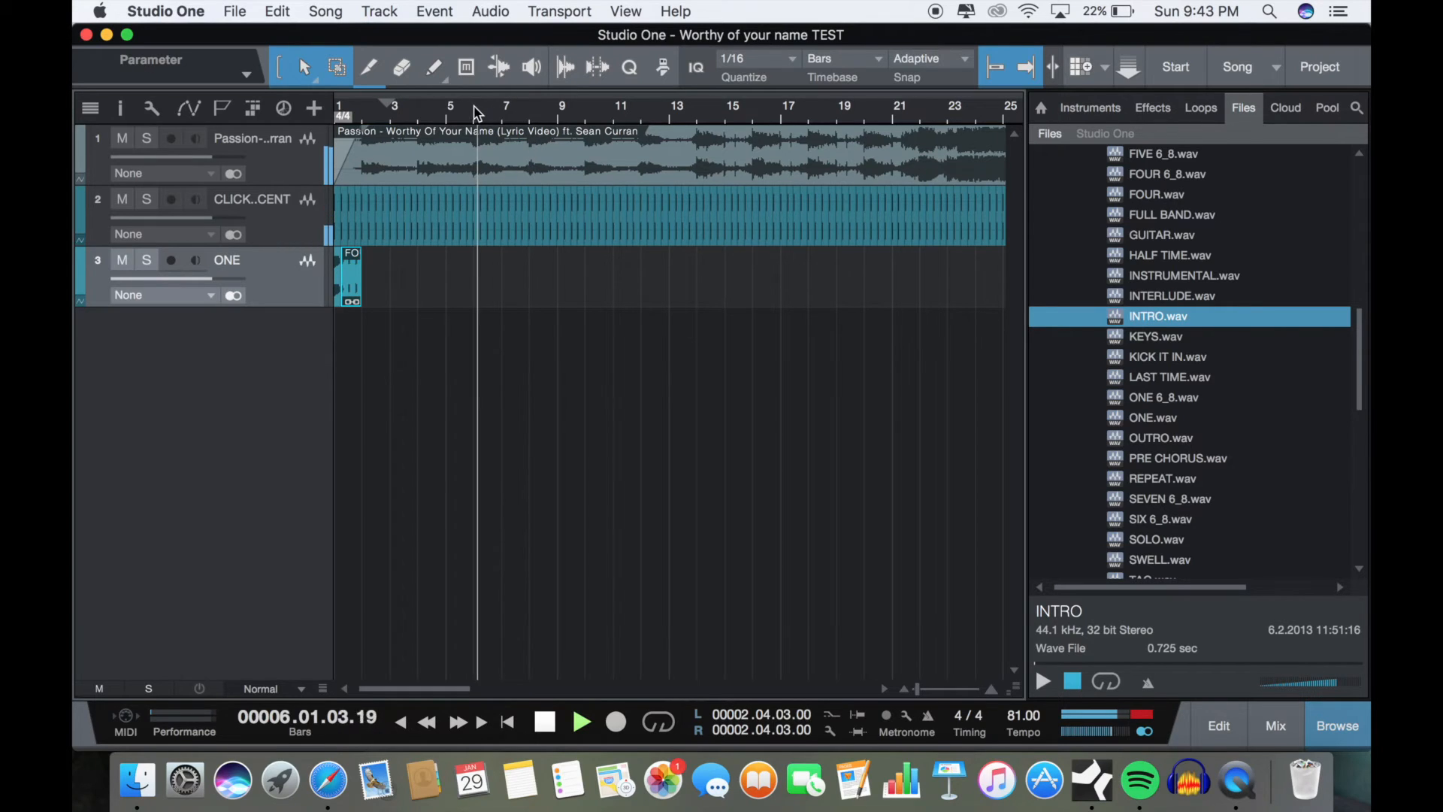
pyautogui.click(454, 111)
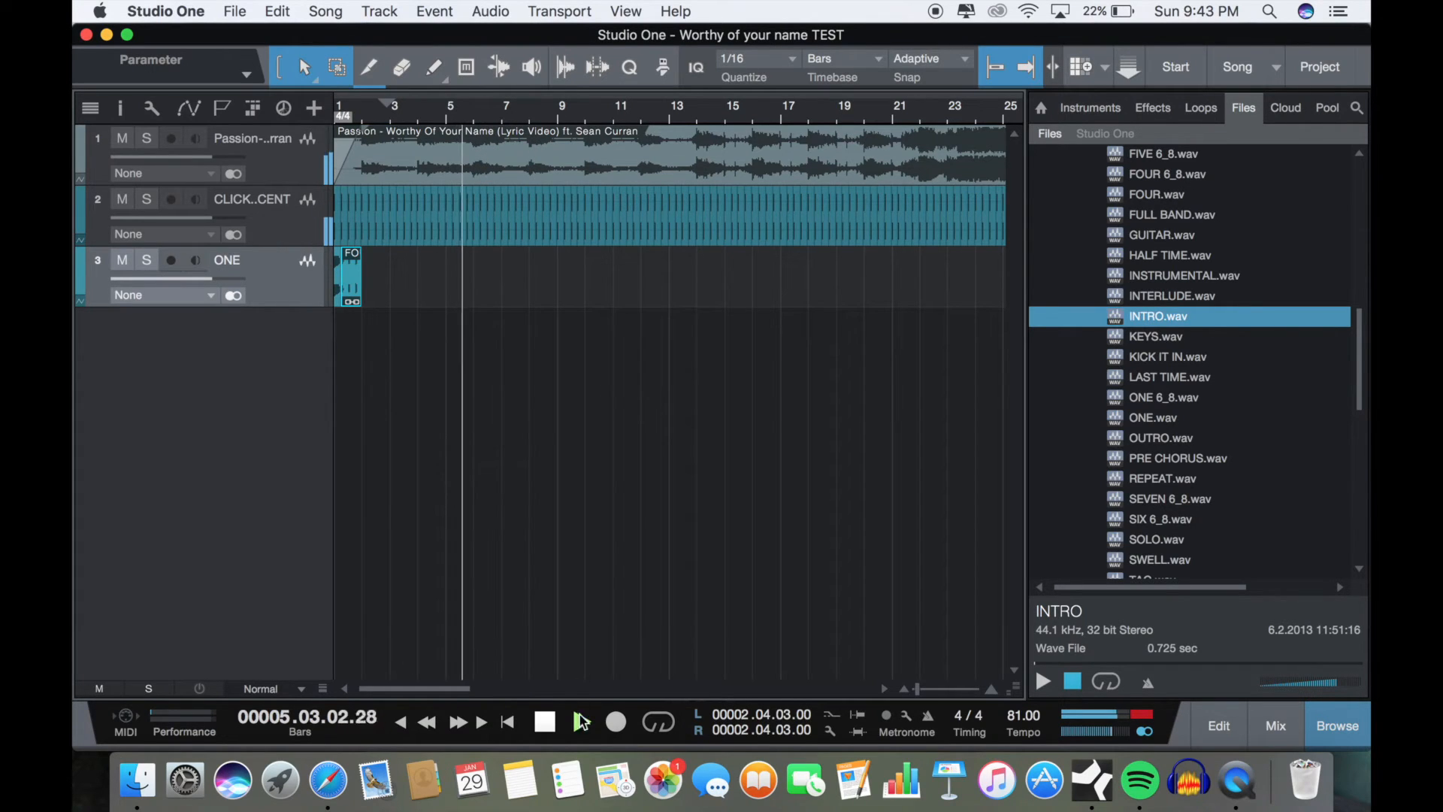
pyautogui.press('space')
# Step: Paste the copied full count-in at bar 5 on the ONE track
pyautogui.press('e')
pyautogui.press('e')
pyautogui.press('e')
pyautogui.press('e')
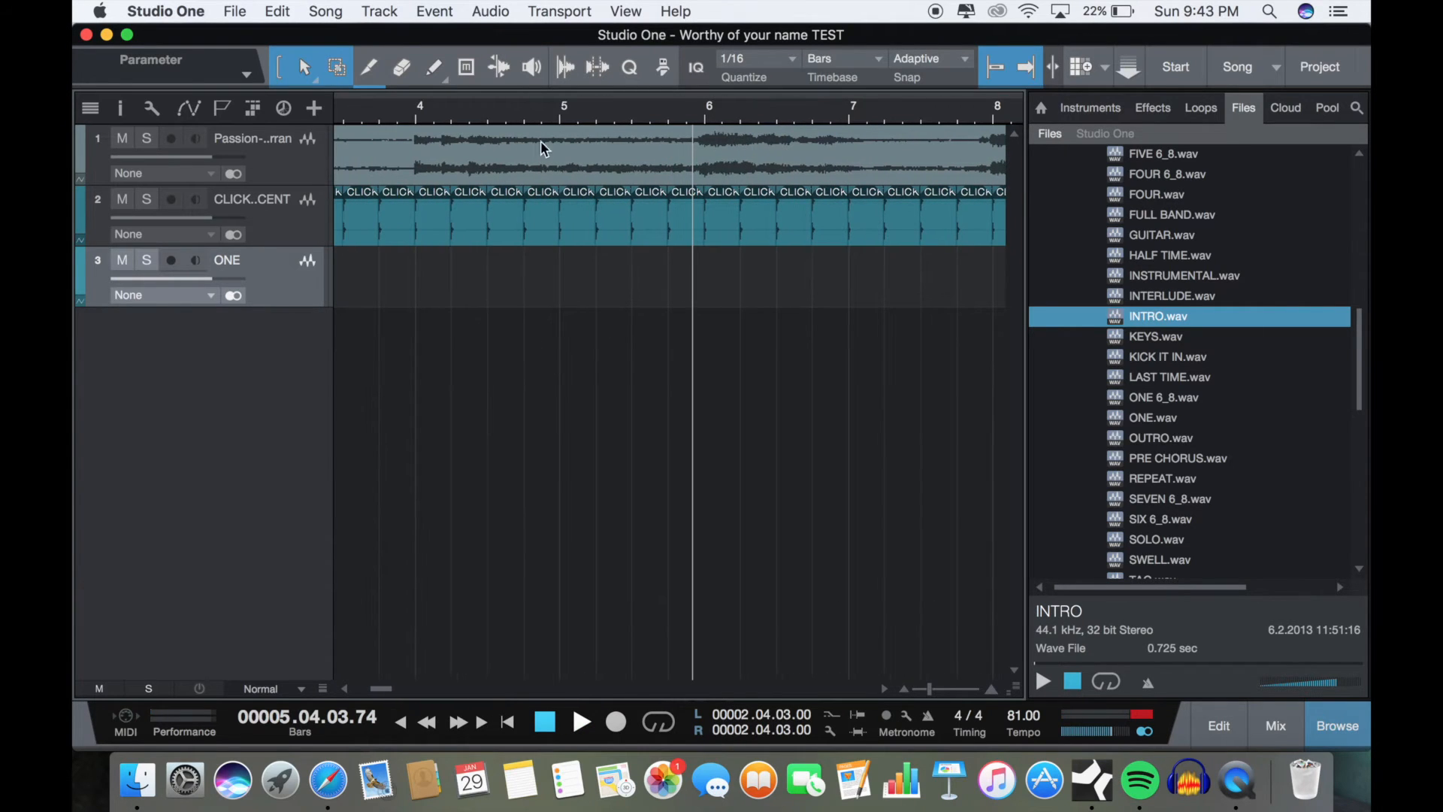
pyautogui.click(563, 118)
pyautogui.press('super+v')
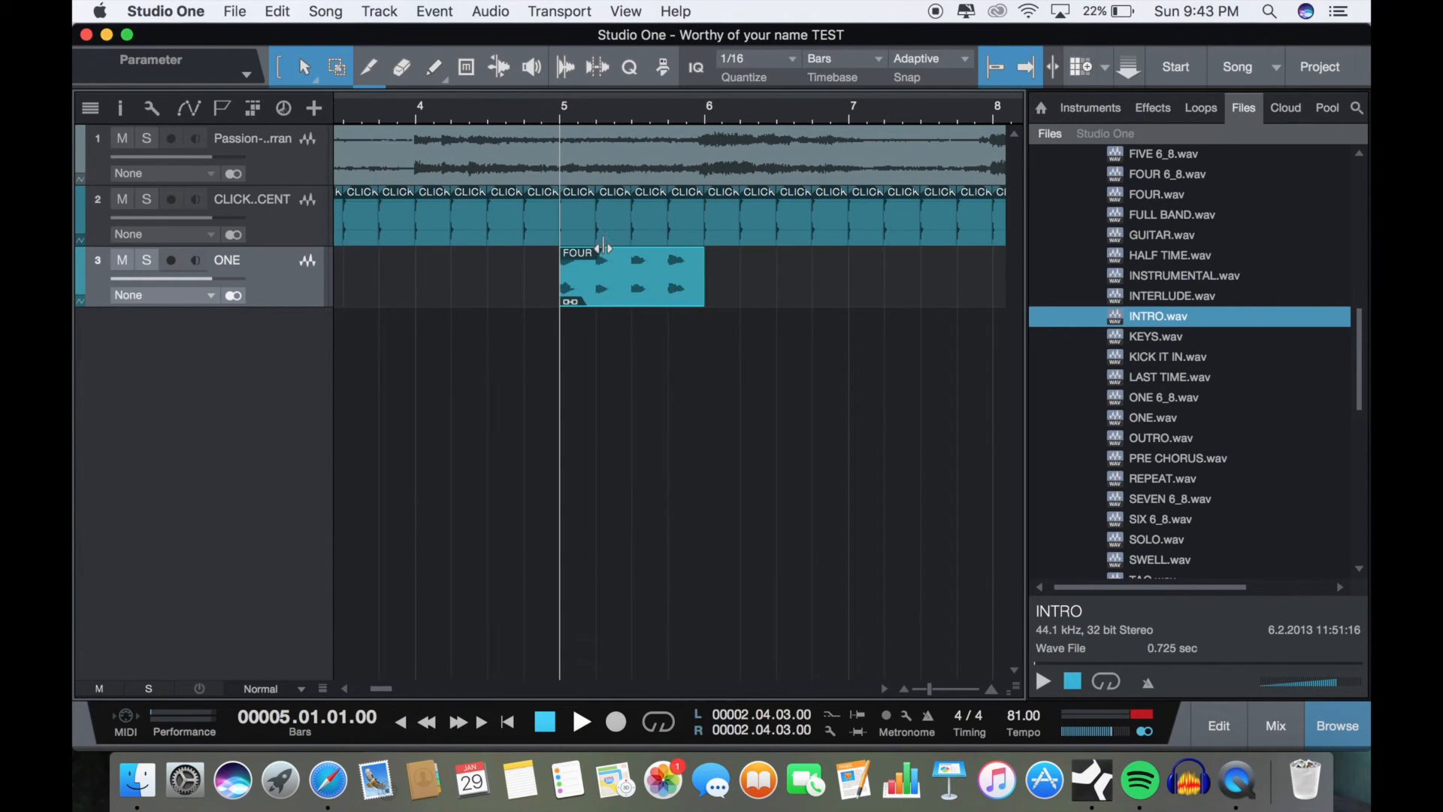
# Step: Find VERSE.wav among the voice cues and place it on beat 4 of bar 4, just before the pasted count-in
pyautogui.hscroll(-3, 677, 412)
pyautogui.scroll(-10, 1180, 421)
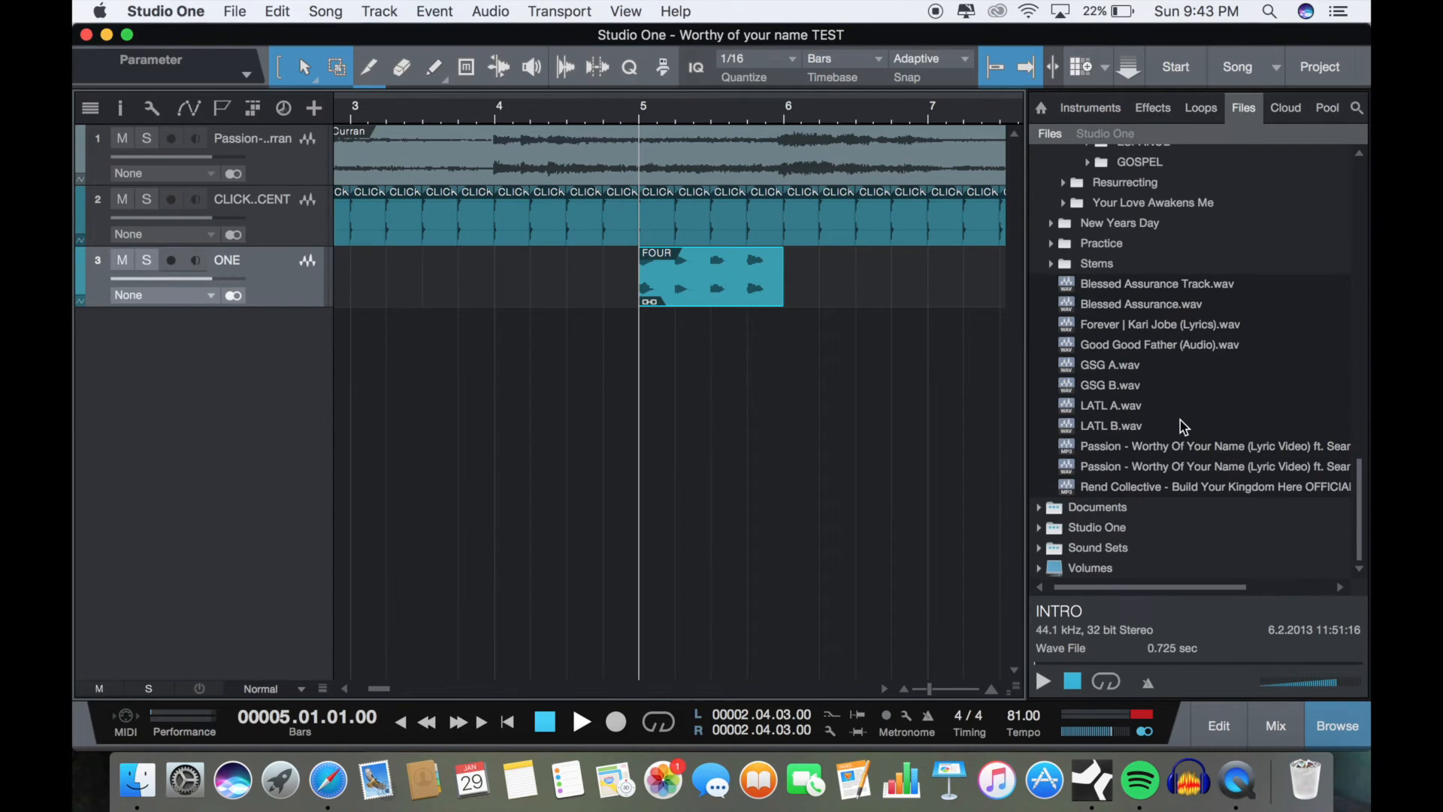
pyautogui.scroll(6, 1181, 421)
pyautogui.moveTo(1161, 501); pyautogui.dragTo(631, 289)
# Step: Play from bar 4 through the verse cue and count-in, and stop
pyautogui.click(490, 113)
pyautogui.press('space')
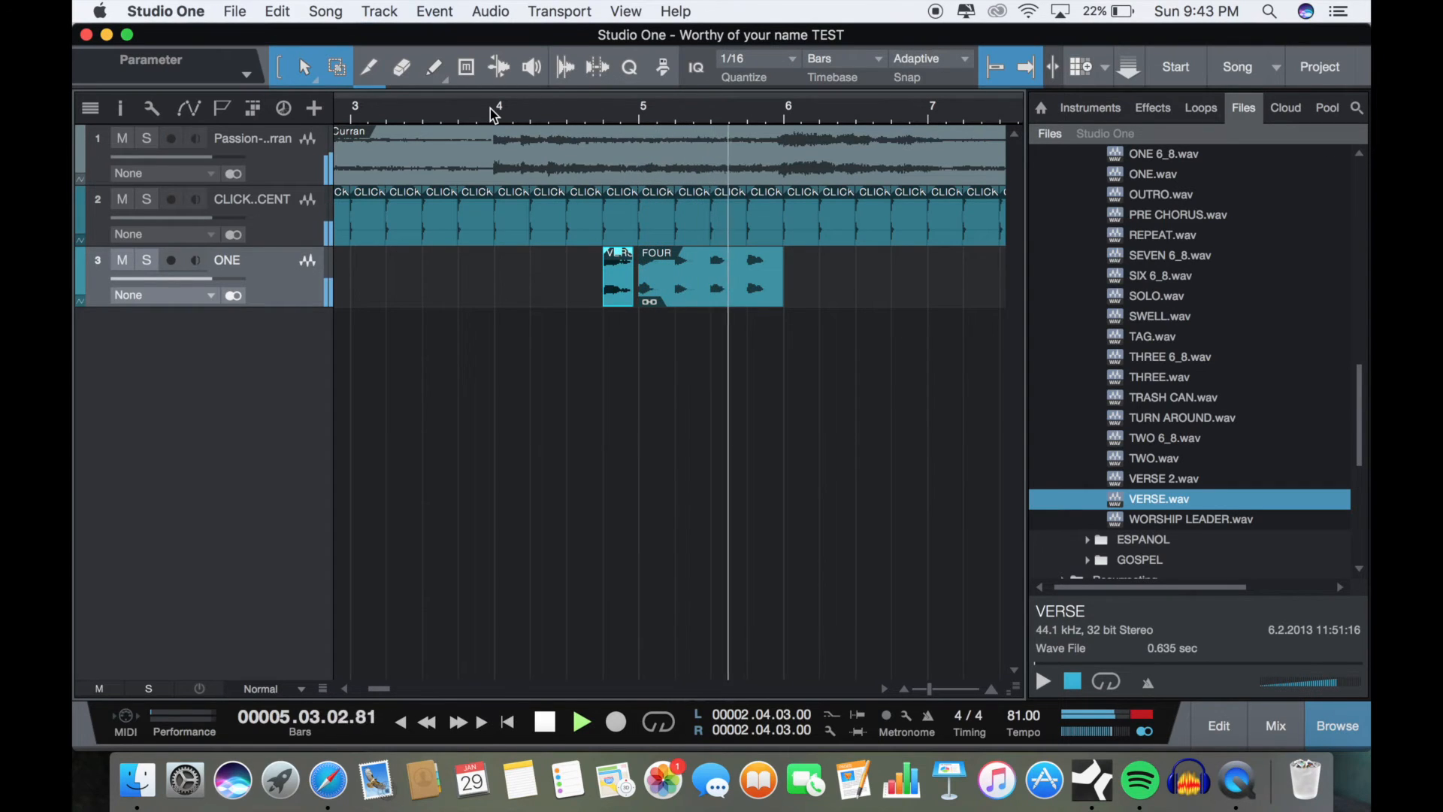
pyautogui.click(548, 728)
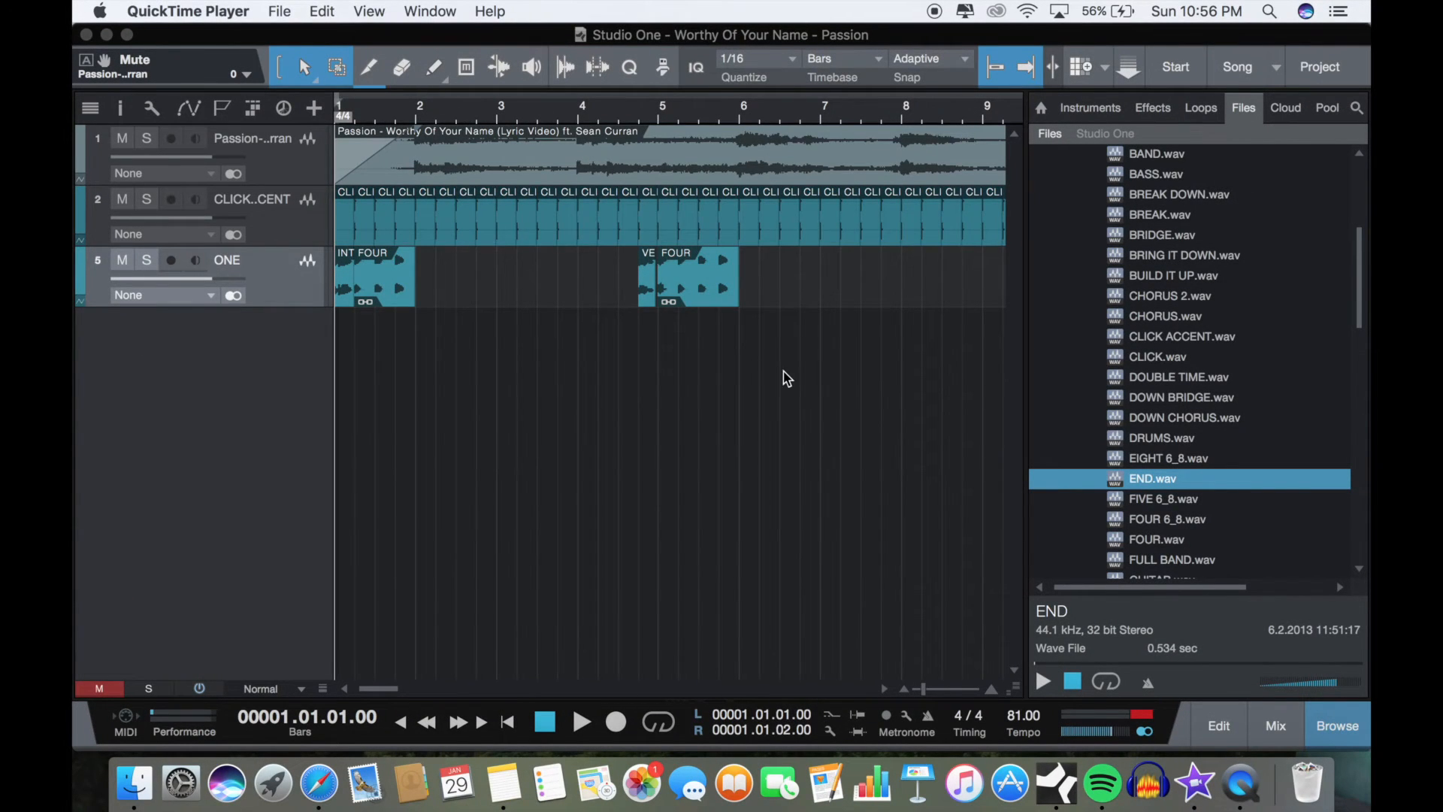
# Step: Mute the Passion song track, play only the click and cues from bar 1, and return to the start
pyautogui.click(929, 689)
pyautogui.moveTo(929, 690); pyautogui.dragTo(918, 691)
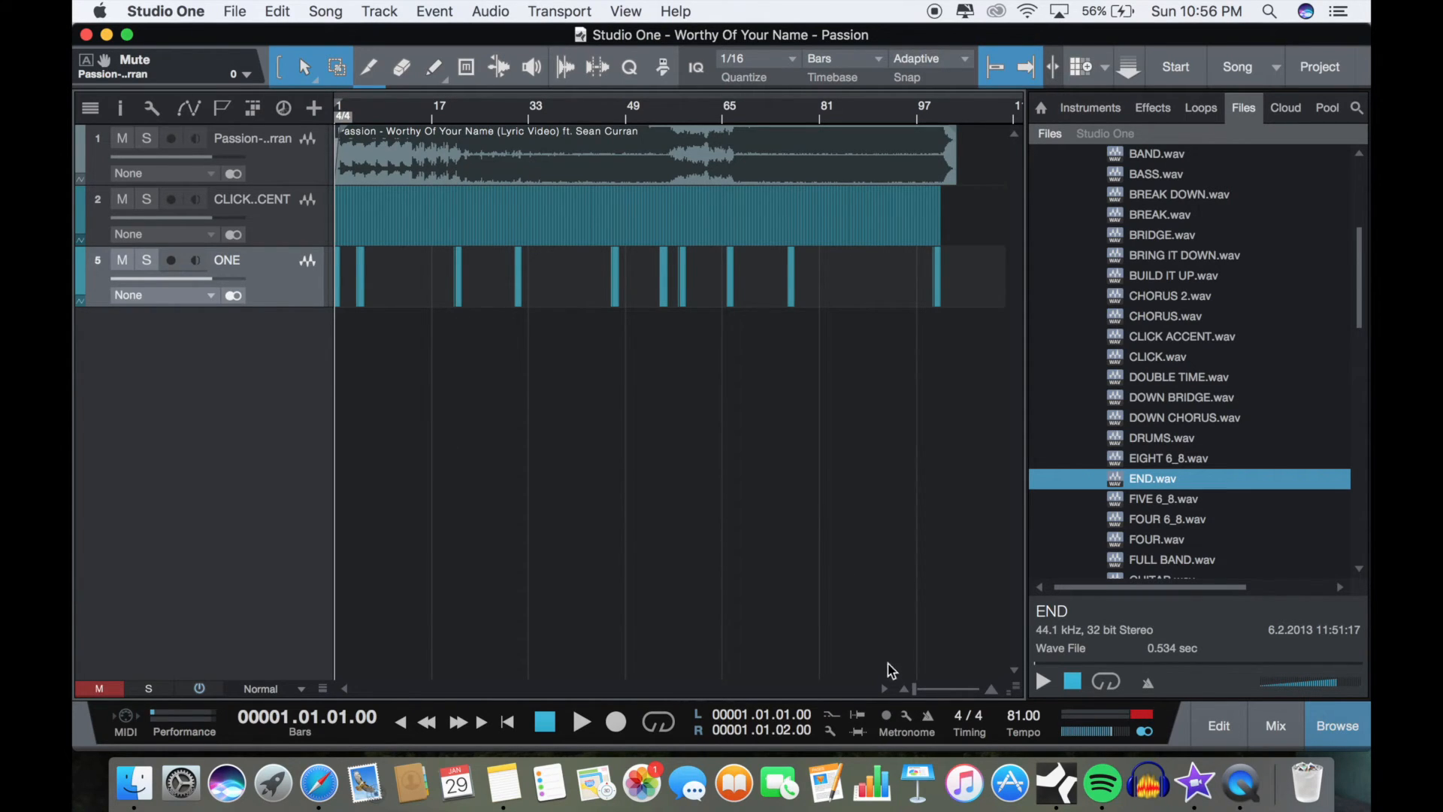
pyautogui.moveTo(923, 698); pyautogui.dragTo(929, 692)
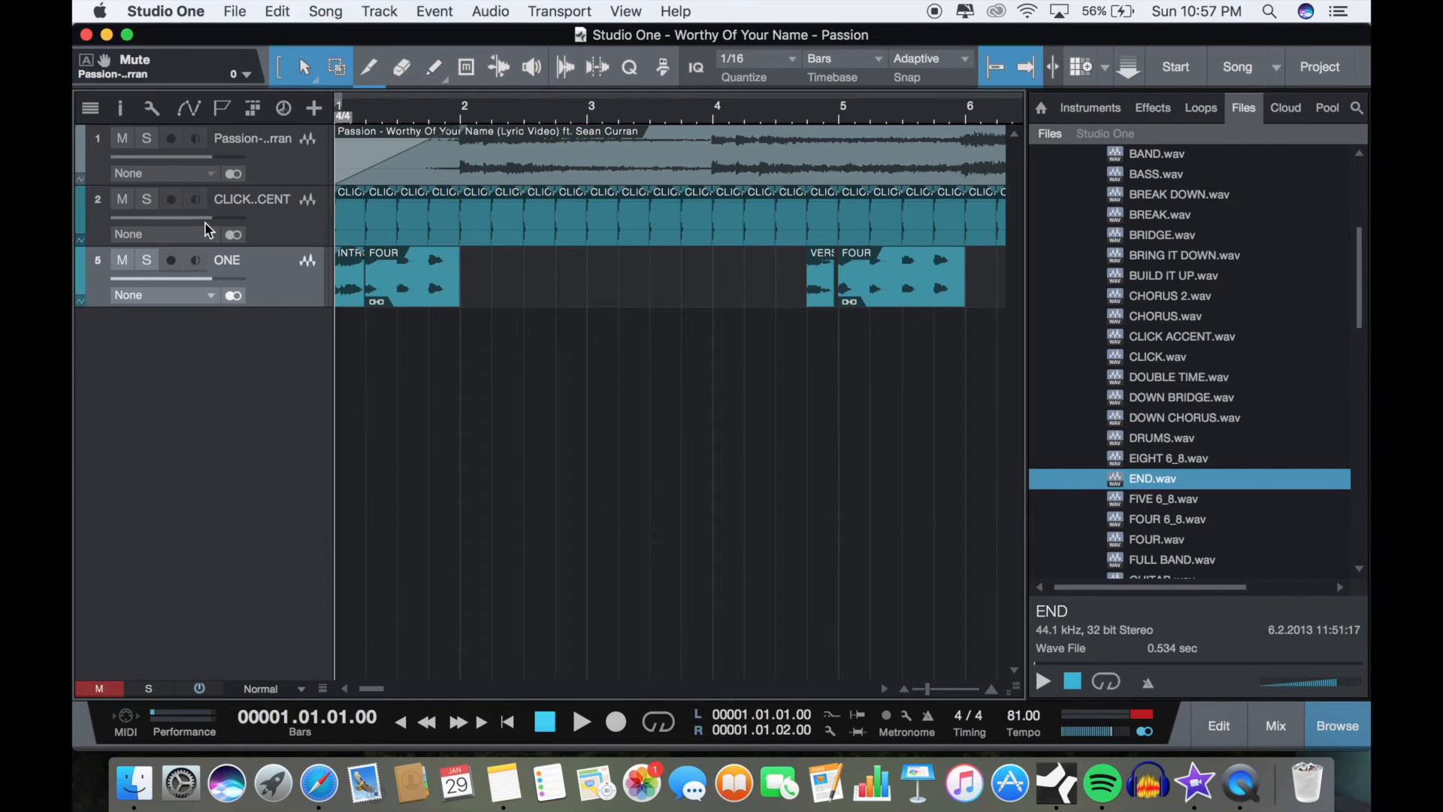
pyautogui.click(122, 139)
pyautogui.click(548, 724)
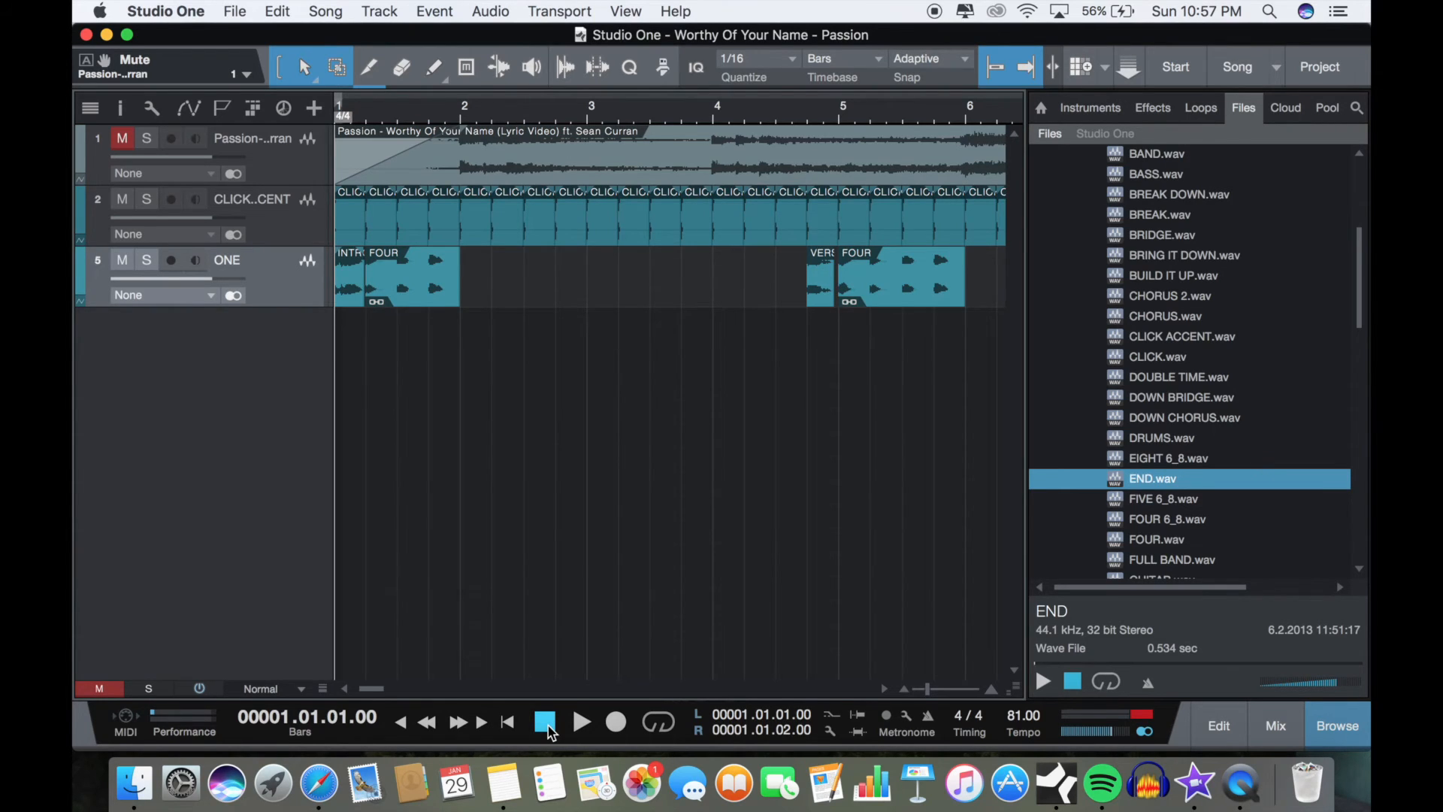
pyautogui.click(582, 723)
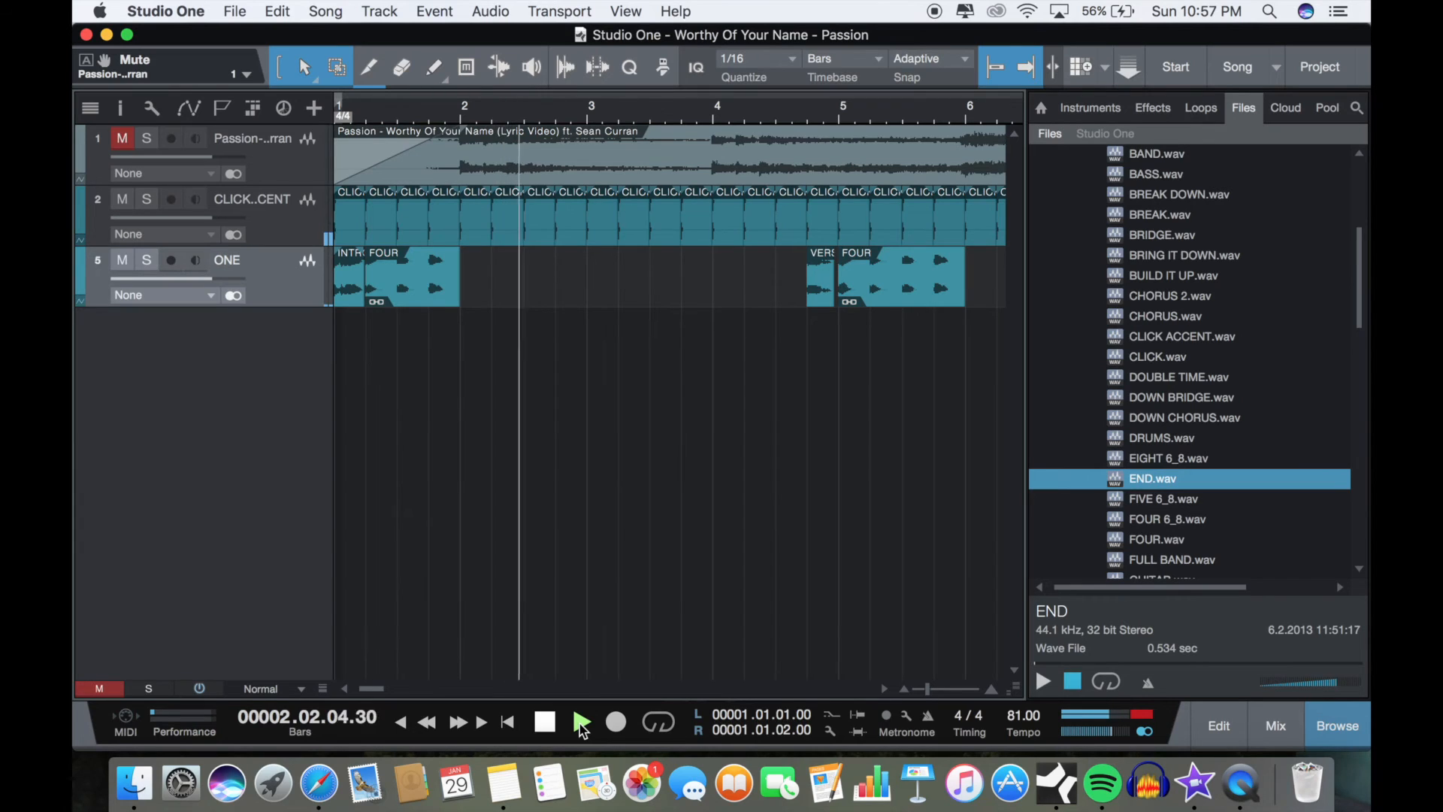
pyautogui.click(545, 723)
pyautogui.click(546, 723)
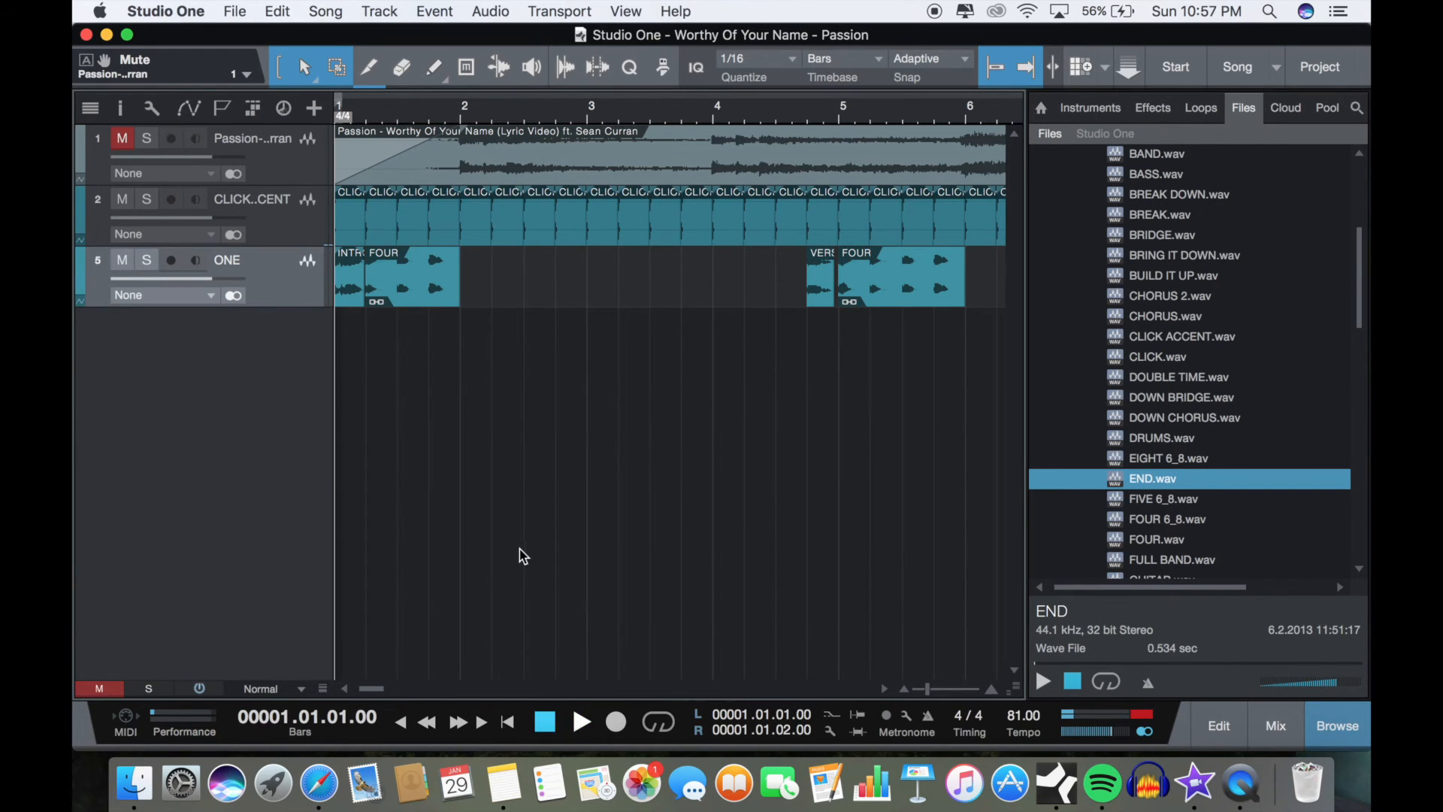
pyautogui.scroll(-5, 519, 546)
pyautogui.scroll(6, 519, 546)
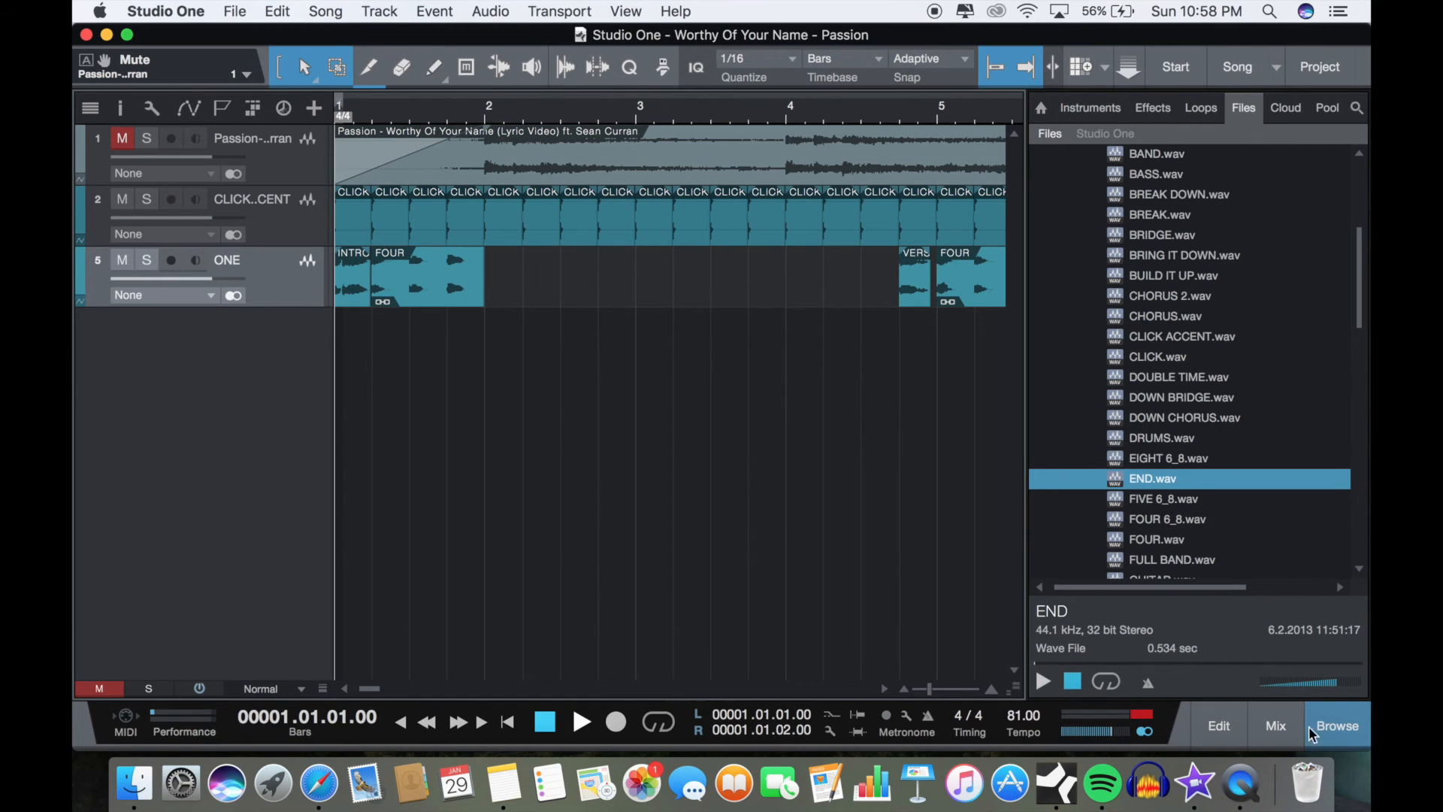
# Step: Open the mixer, unmute the Passion song channel, and pan it fully right (R)
pyautogui.click(1274, 726)
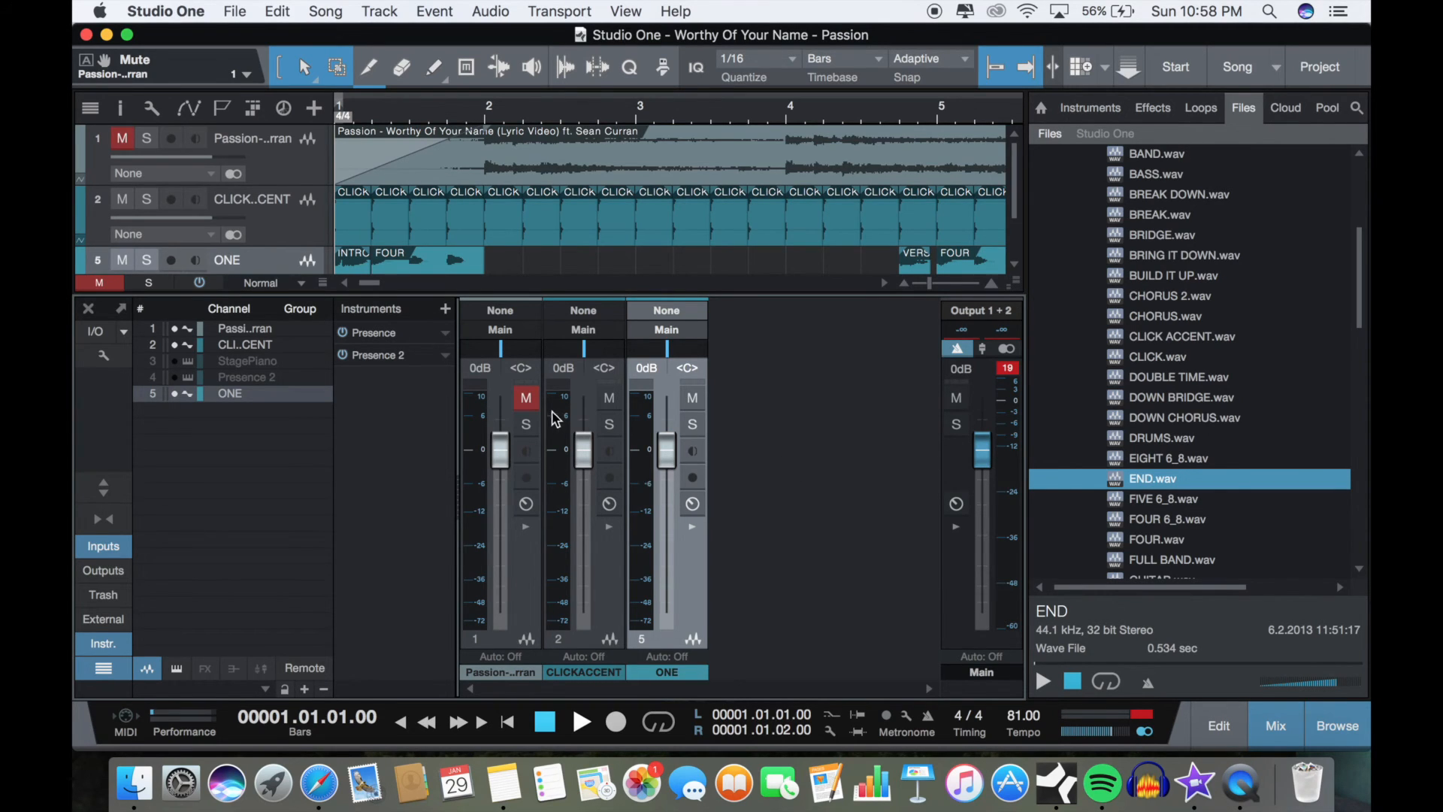
pyautogui.click(526, 401)
pyautogui.click(522, 367)
pyautogui.write('r')
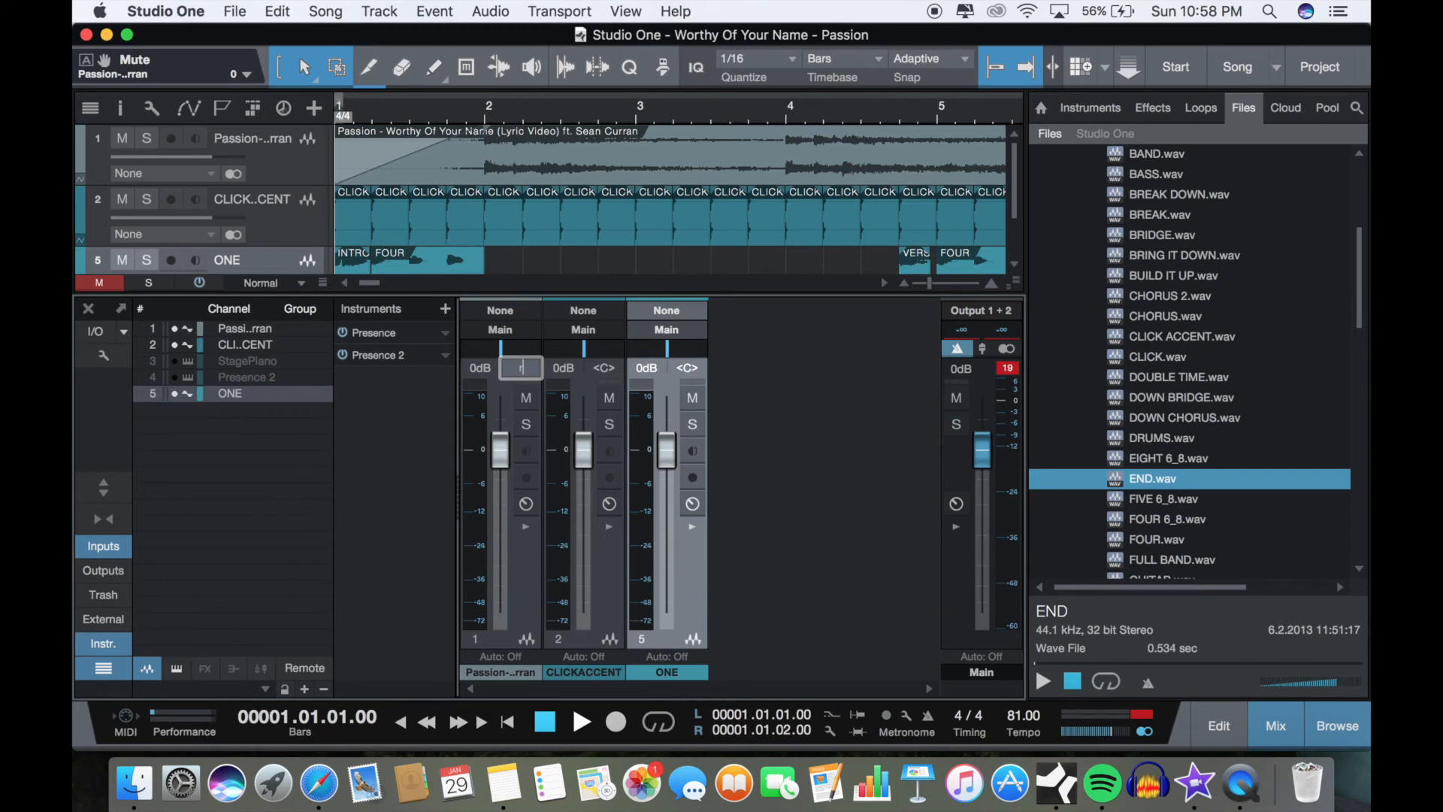
pyautogui.click(609, 386)
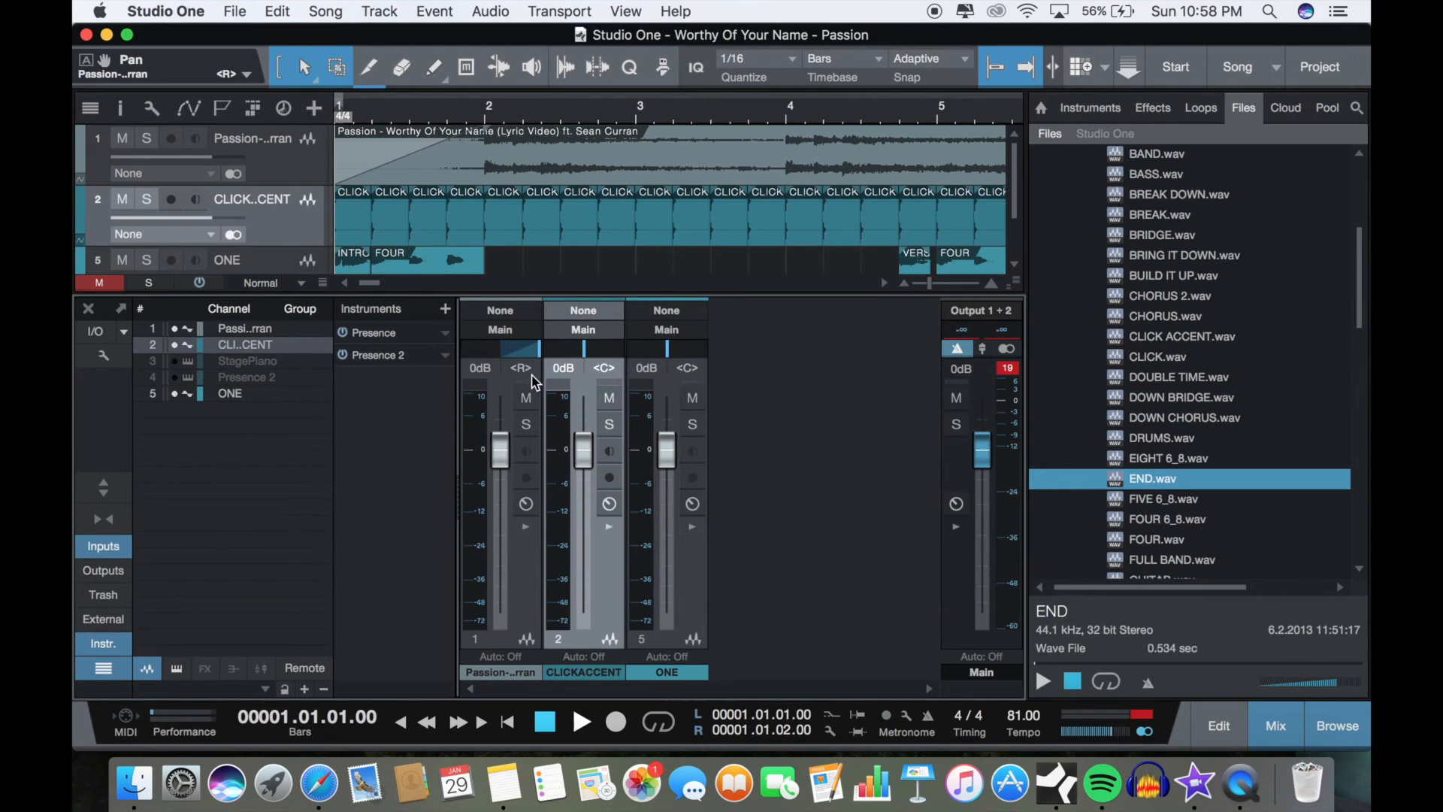
# Step: Pan the CLICK ACCENT and ONE channels fully left (L), and close the mixer
pyautogui.doubleClick(606, 368)
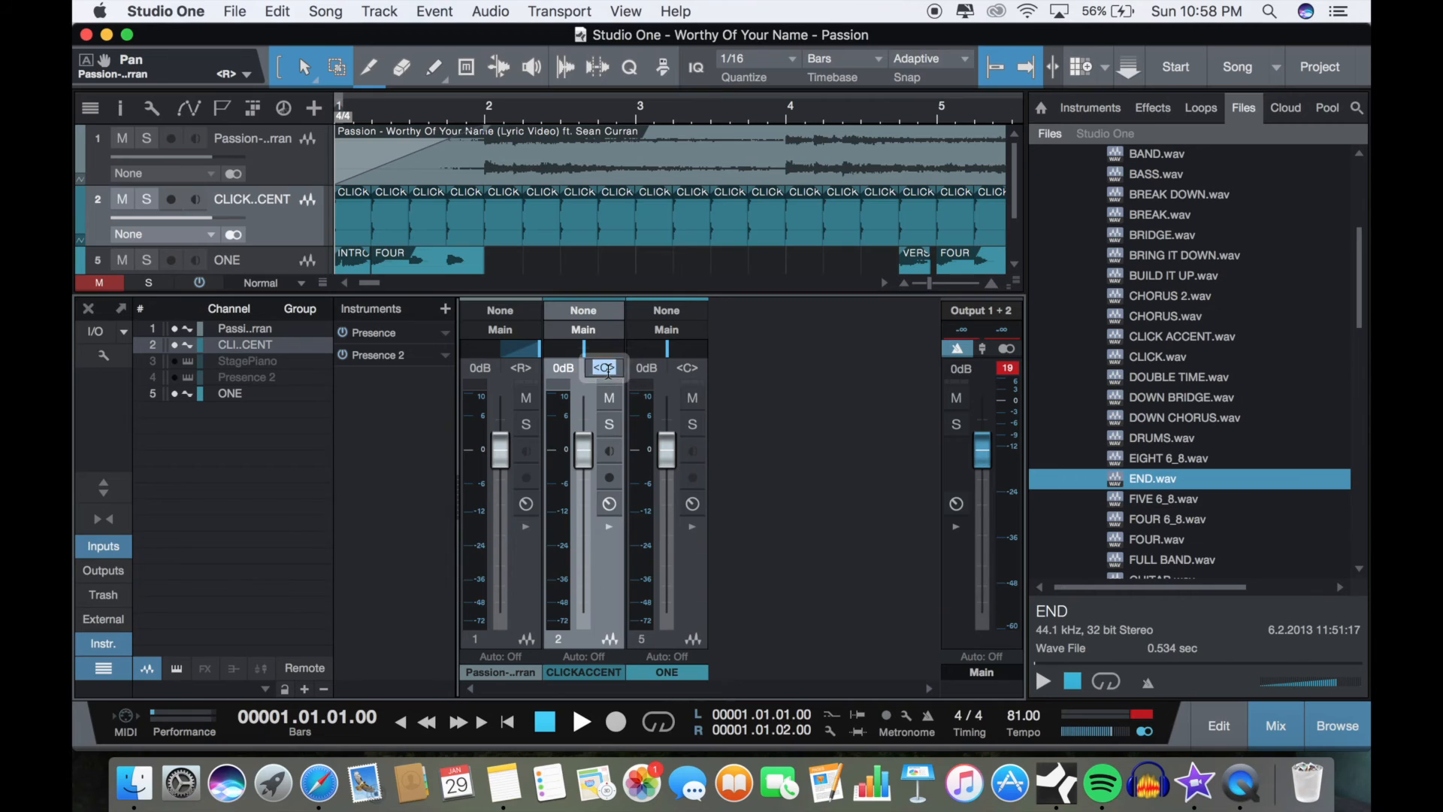
pyautogui.press('BackSpace')
pyautogui.write('L')
pyautogui.doubleClick(688, 368)
pyautogui.press('BackSpace')
pyautogui.write('L')
pyautogui.press('Return')
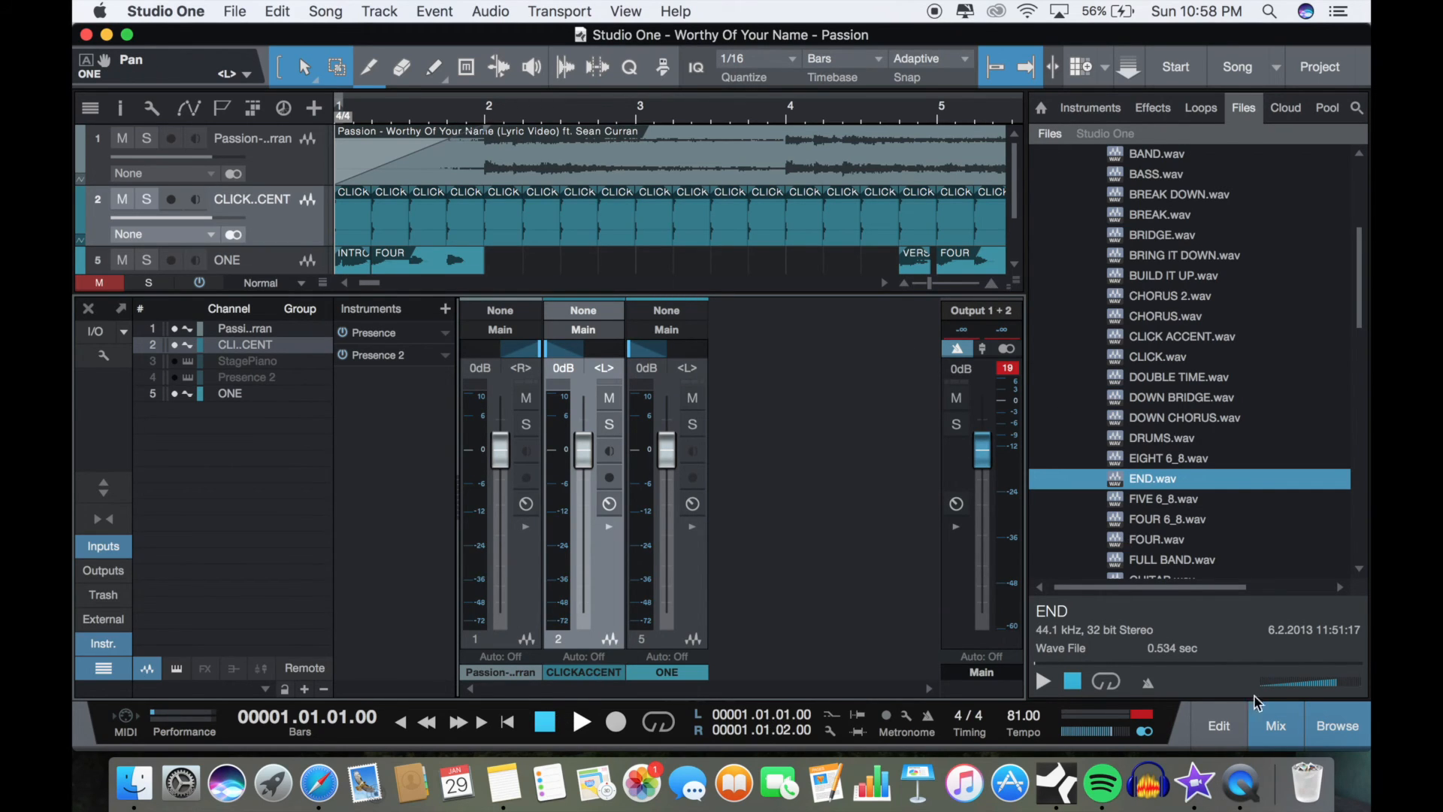
pyautogui.click(1263, 720)
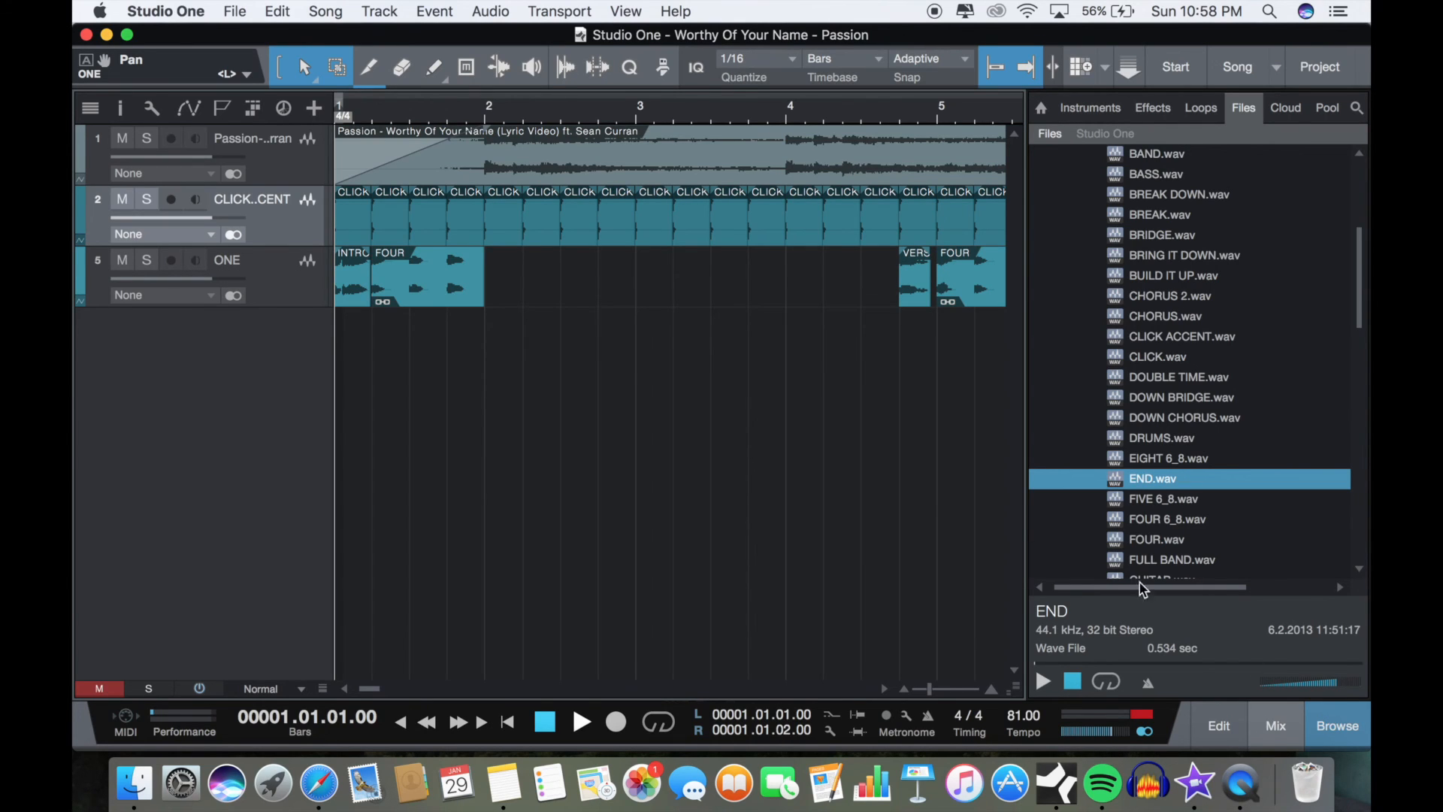
# Step: Set the loop range across the whole song, from the start of bar 1 to bar 104
pyautogui.press('w')
pyautogui.press('w')
pyautogui.press('w')
pyautogui.press('w')
pyautogui.press('w')
pyautogui.press('w')
pyautogui.press('w')
pyautogui.press('w')
pyautogui.press('w')
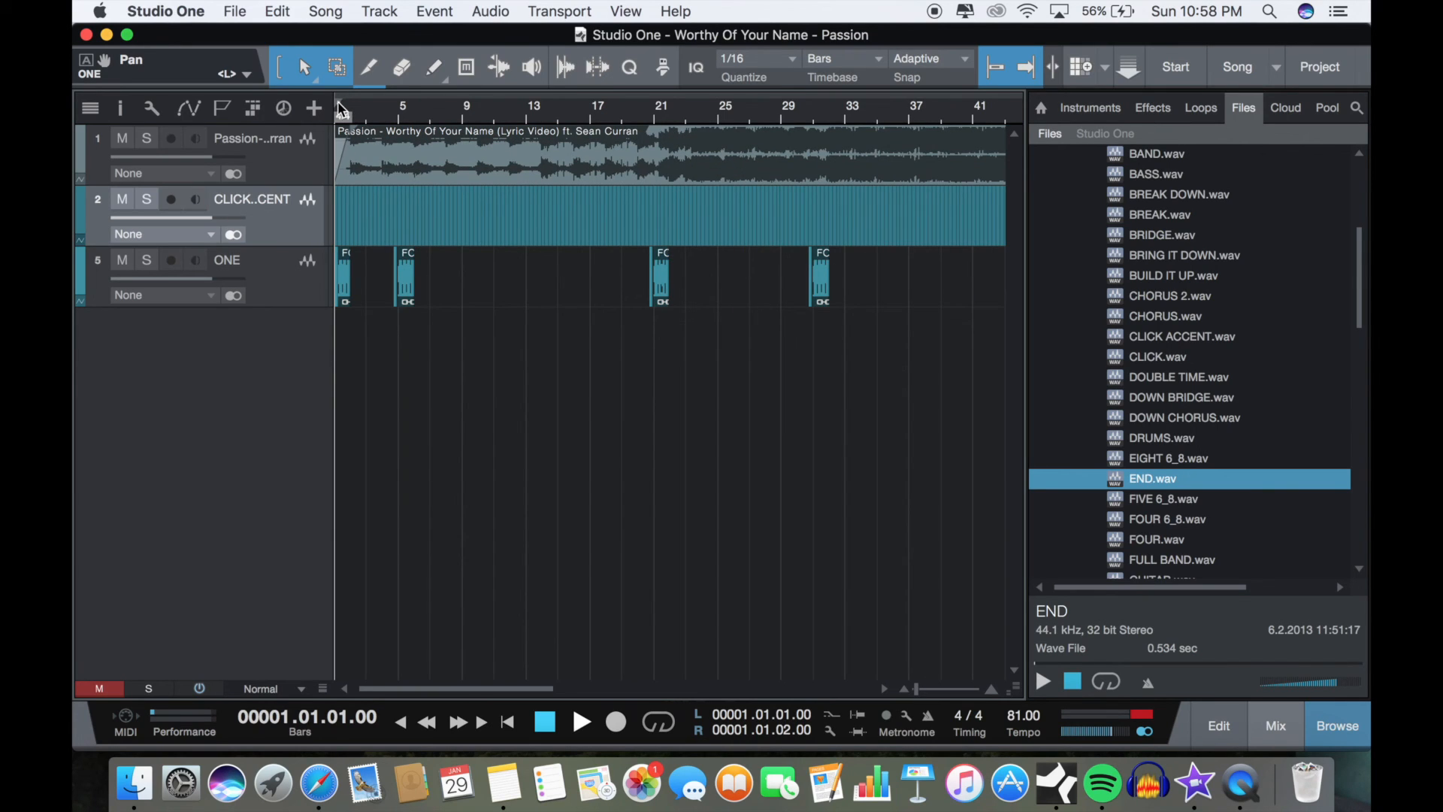
pyautogui.moveTo(874, 20)
pyautogui.mouseDown()
pyautogui.moveTo(1057, 74)
pyautogui.moveTo(1203, 84)
pyautogui.moveTo(811, 131)
pyautogui.moveTo(911, 120)
pyautogui.moveTo(889, 127)
pyautogui.mouseUp()
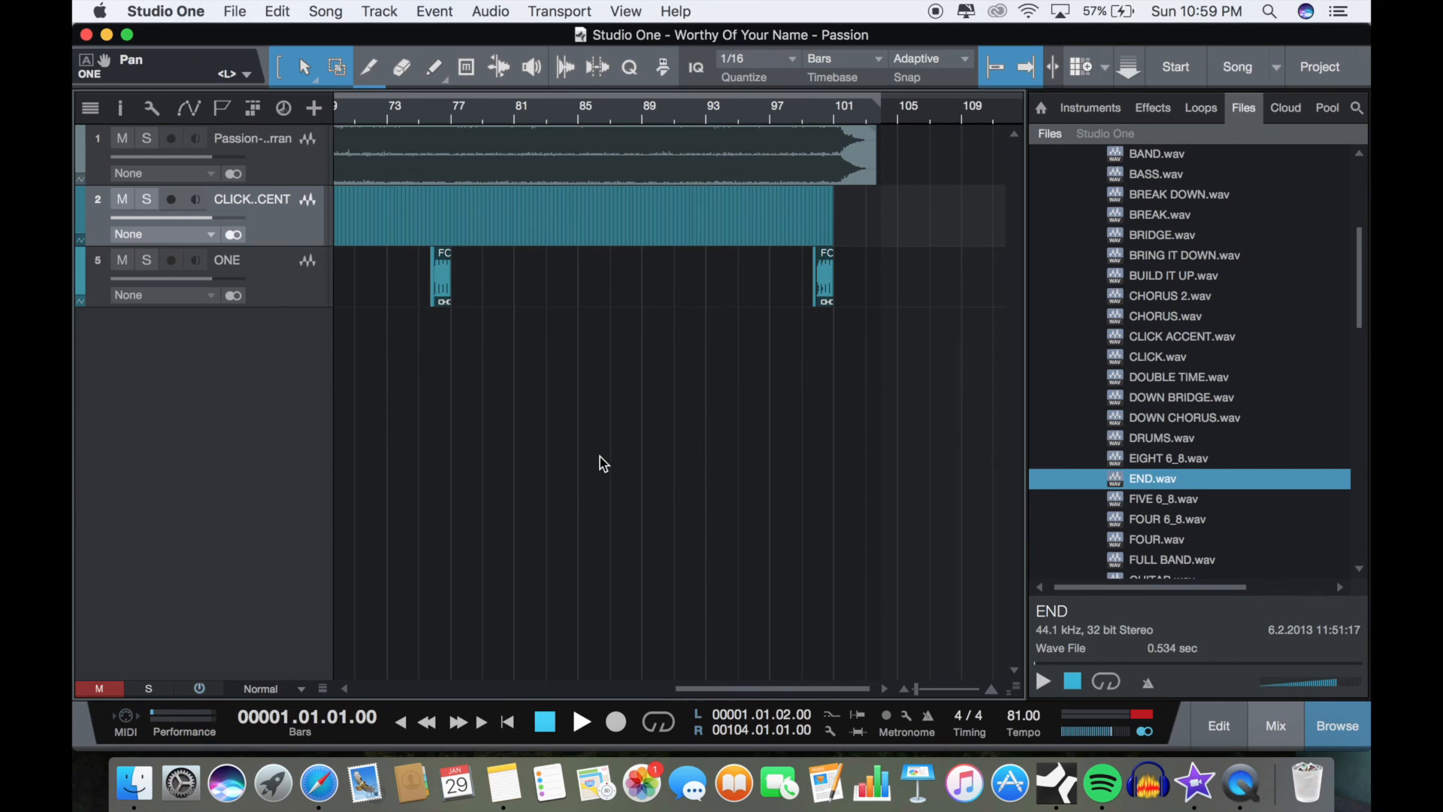
pyautogui.hscroll(-15, 600, 459)
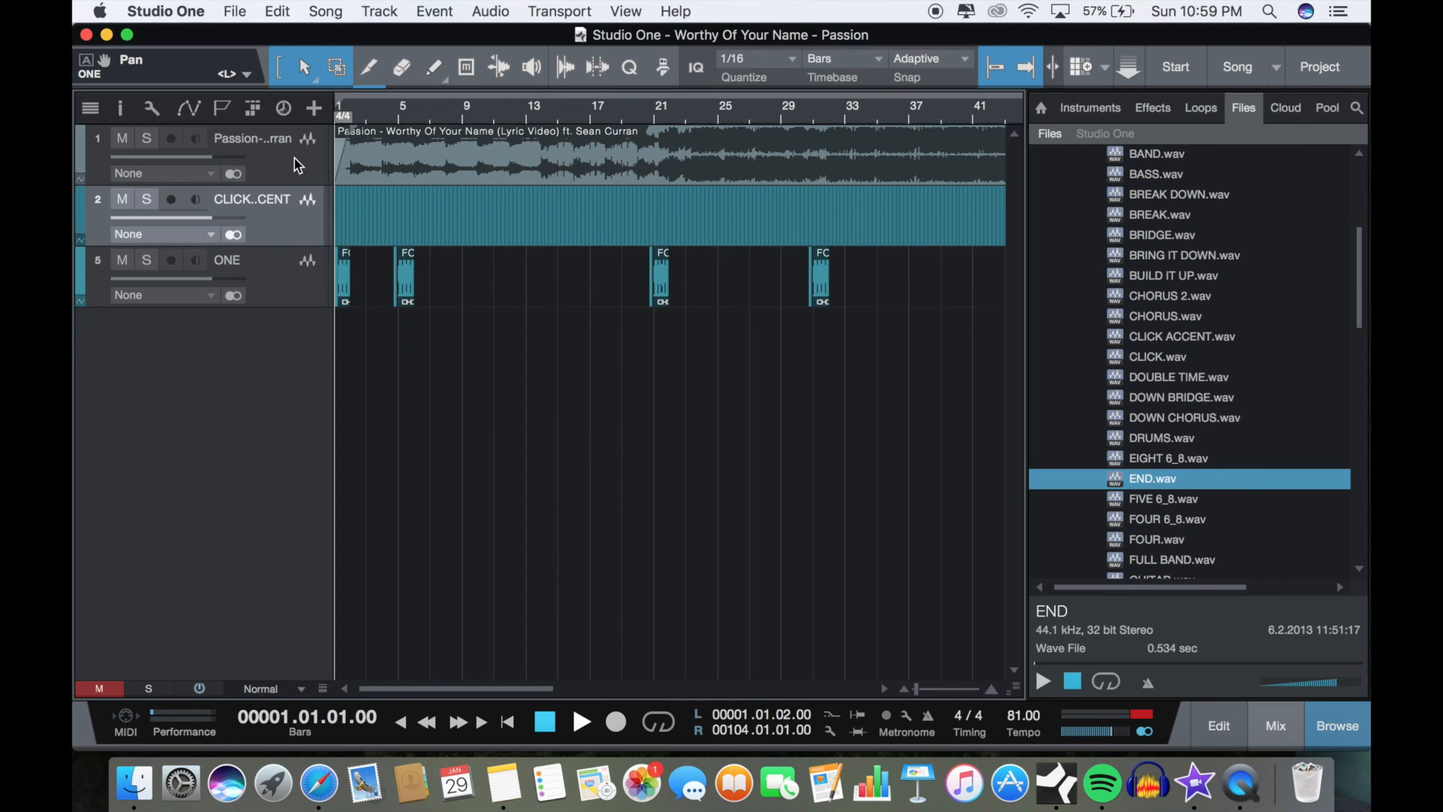
pyautogui.click(326, 11)
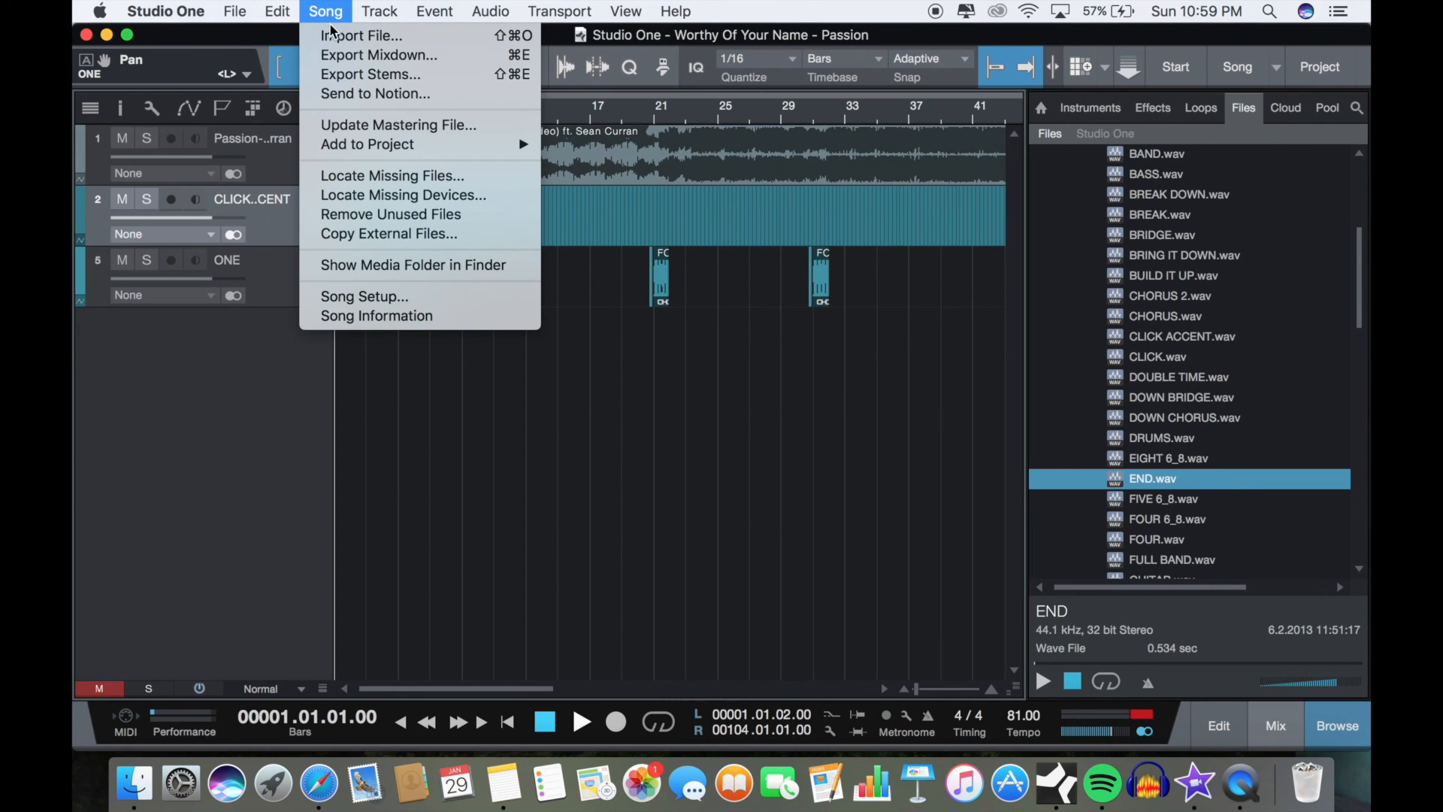
pyautogui.click(339, 77)
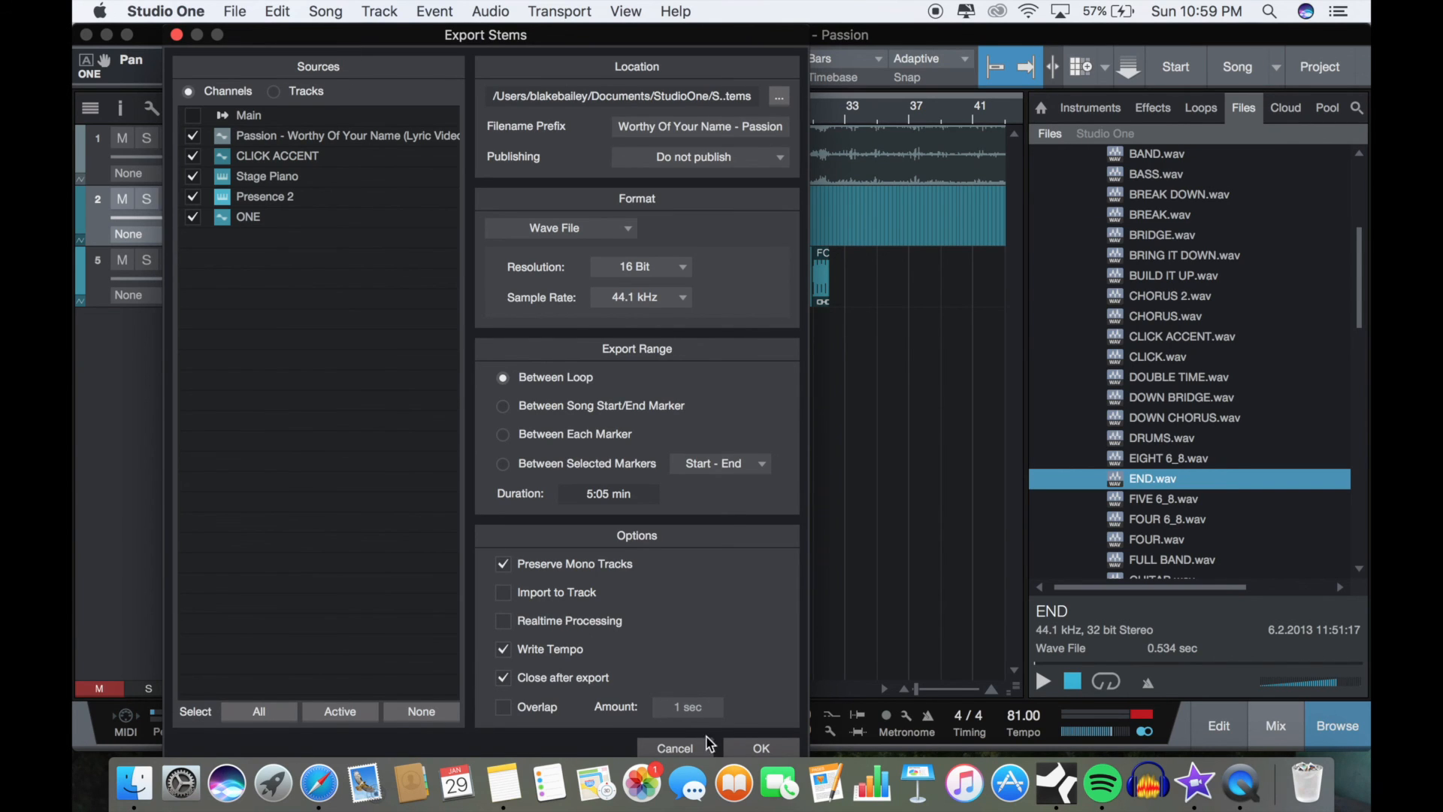
pyautogui.click(696, 748)
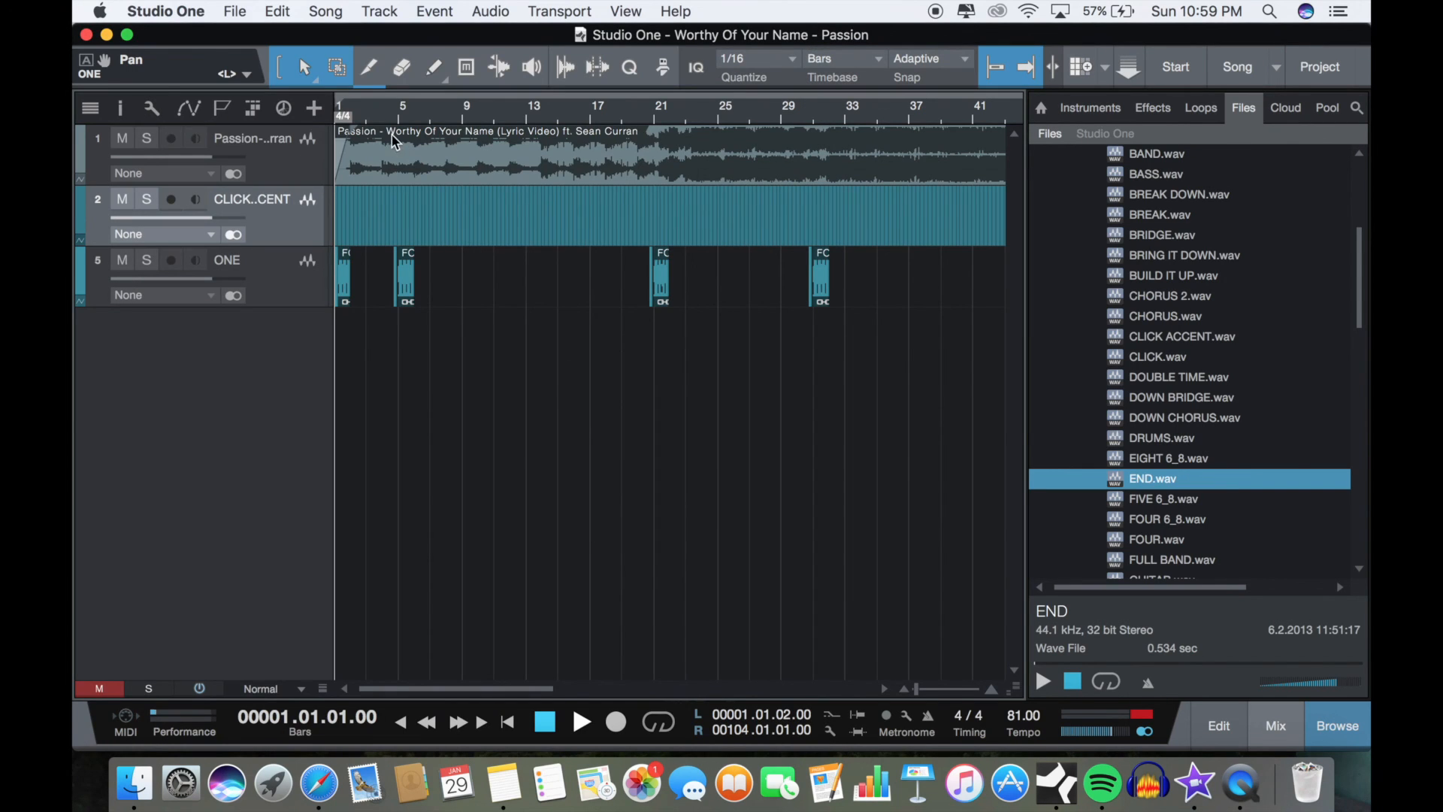
pyautogui.click(348, 101)
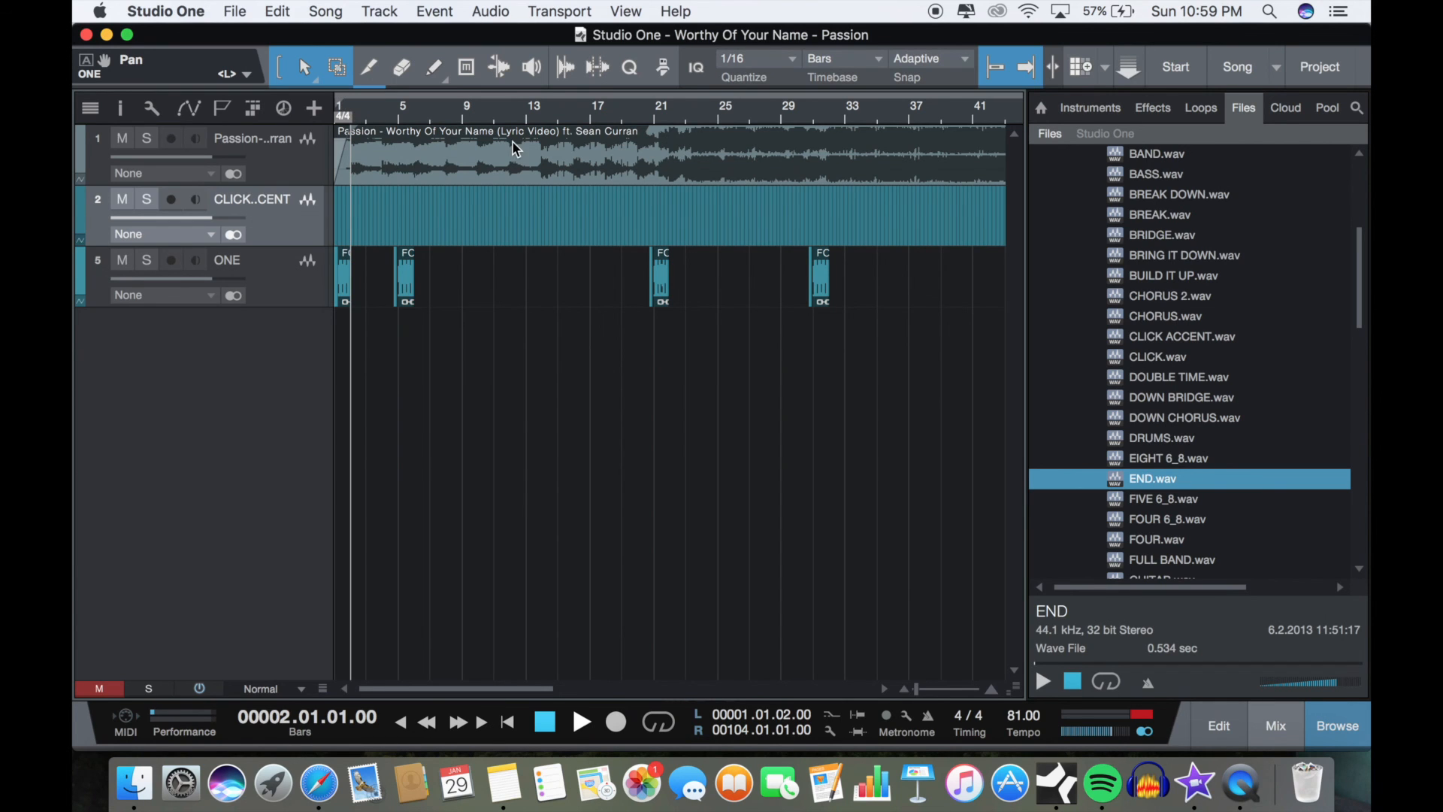
pyautogui.hscroll(10, 513, 142)
pyautogui.hscroll(15, 512, 142)
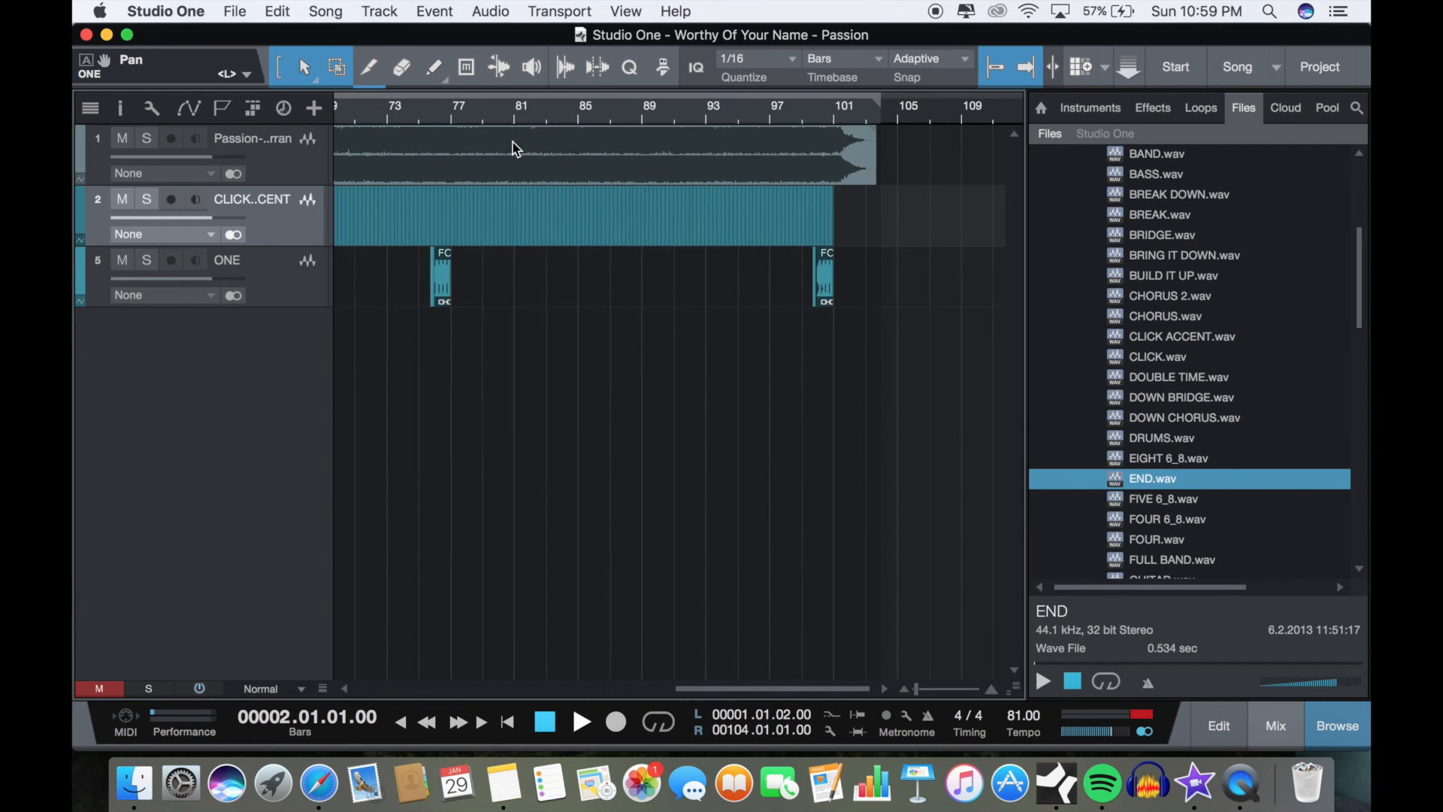
pyautogui.hscroll(-15, 513, 142)
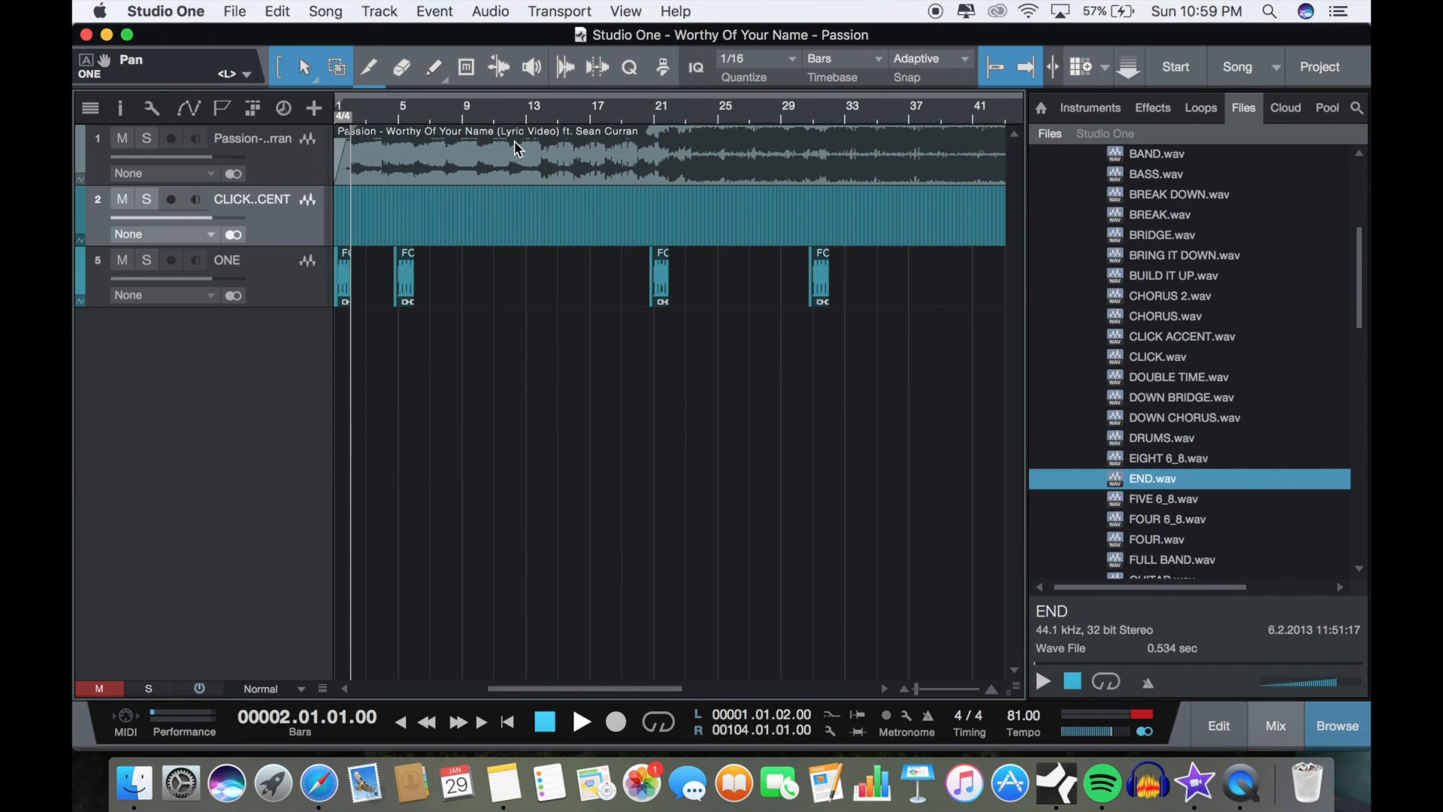
# Step: Set up a stem export excluding Stage Piano and Presence 2, with the filename prefix "stems", and close it without exporting
pyautogui.click(325, 10)
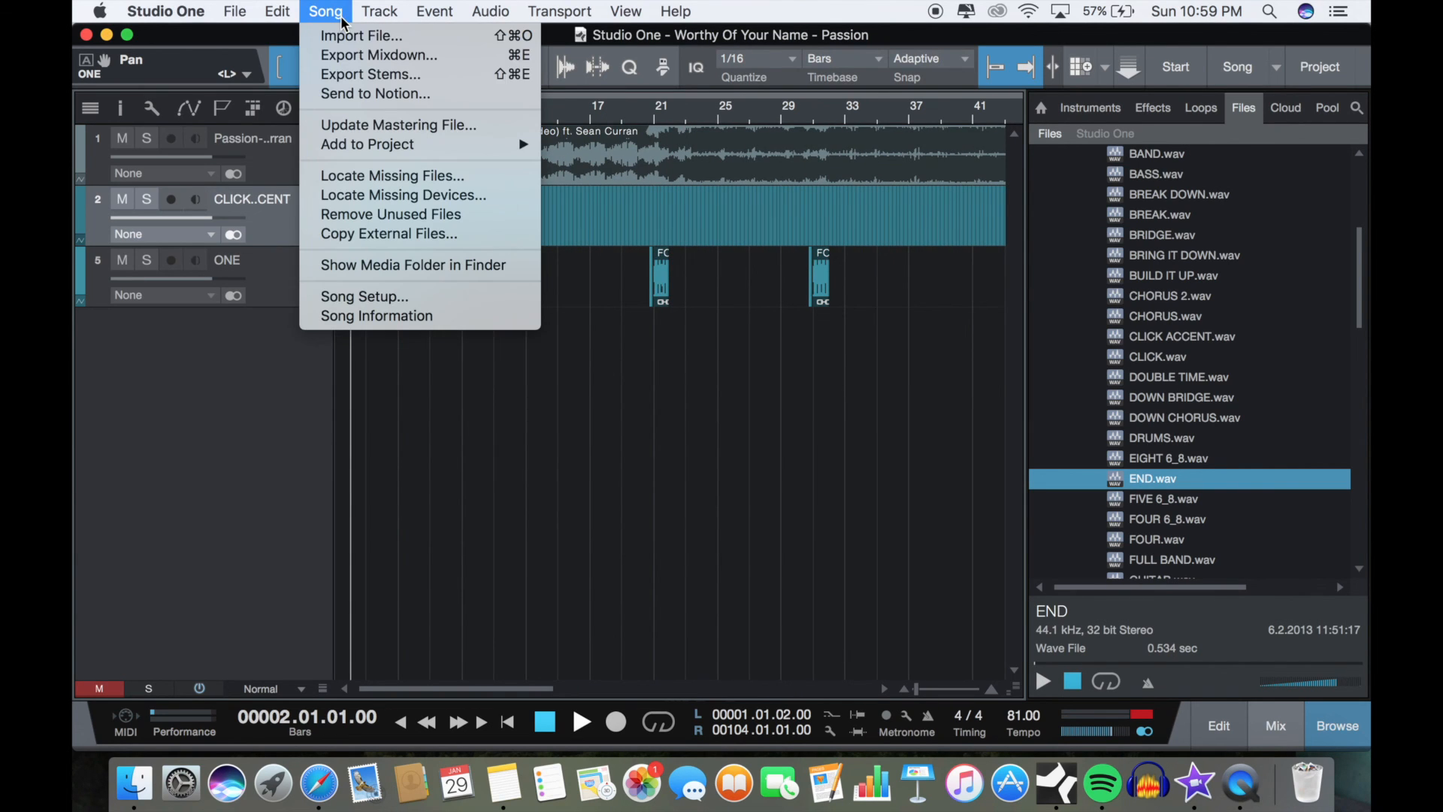
pyautogui.click(370, 75)
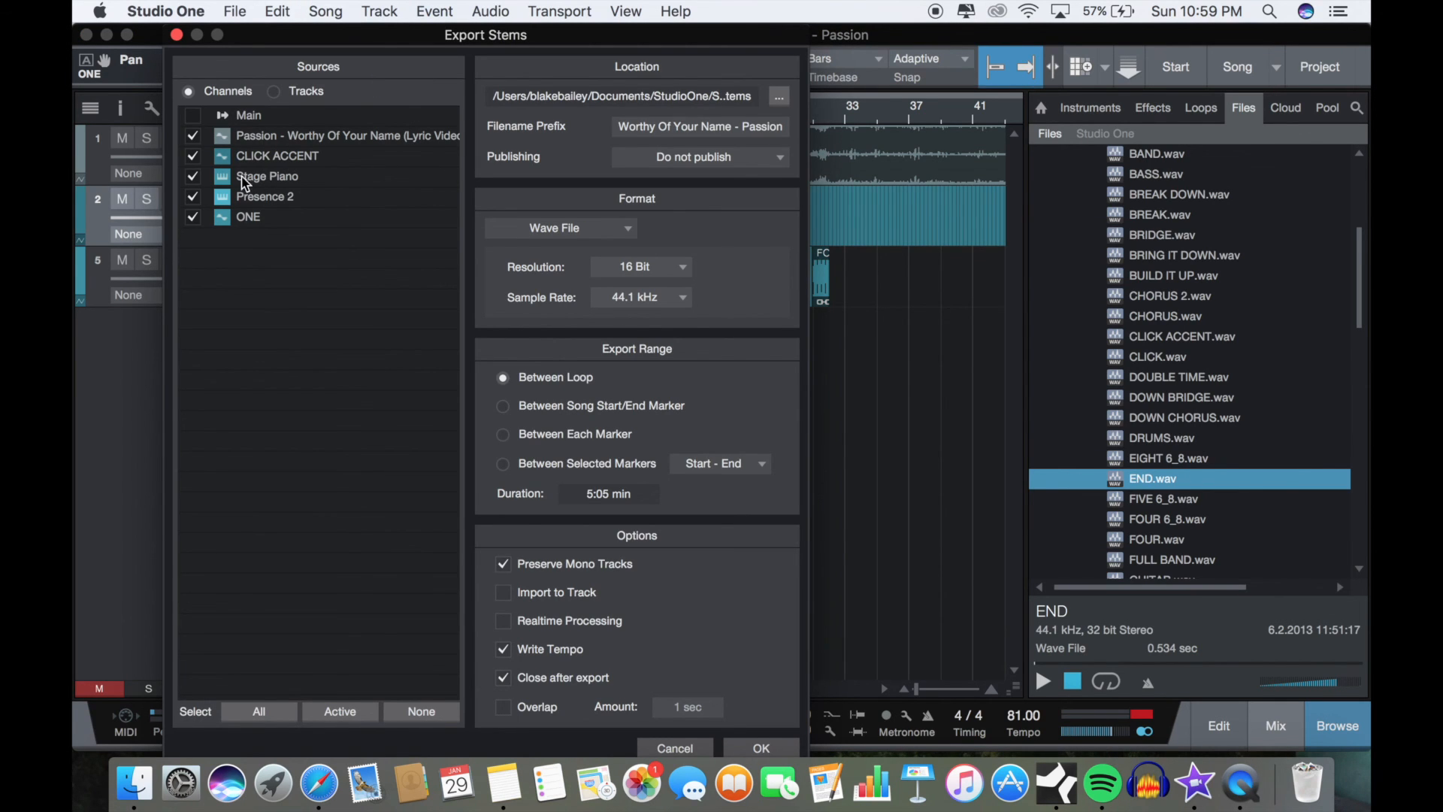
pyautogui.click(193, 176)
pyautogui.click(193, 196)
pyautogui.click(690, 126)
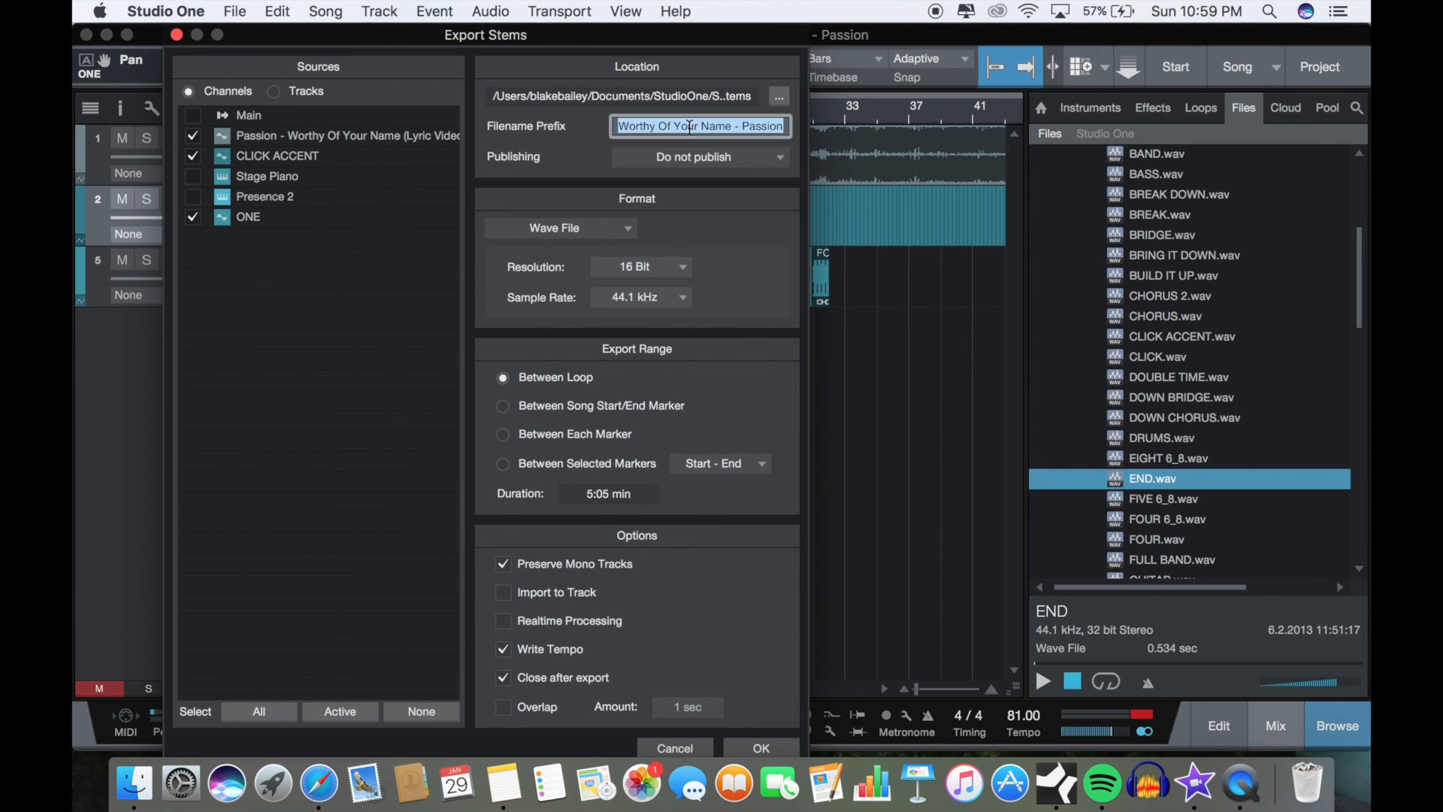
pyautogui.write('ste')
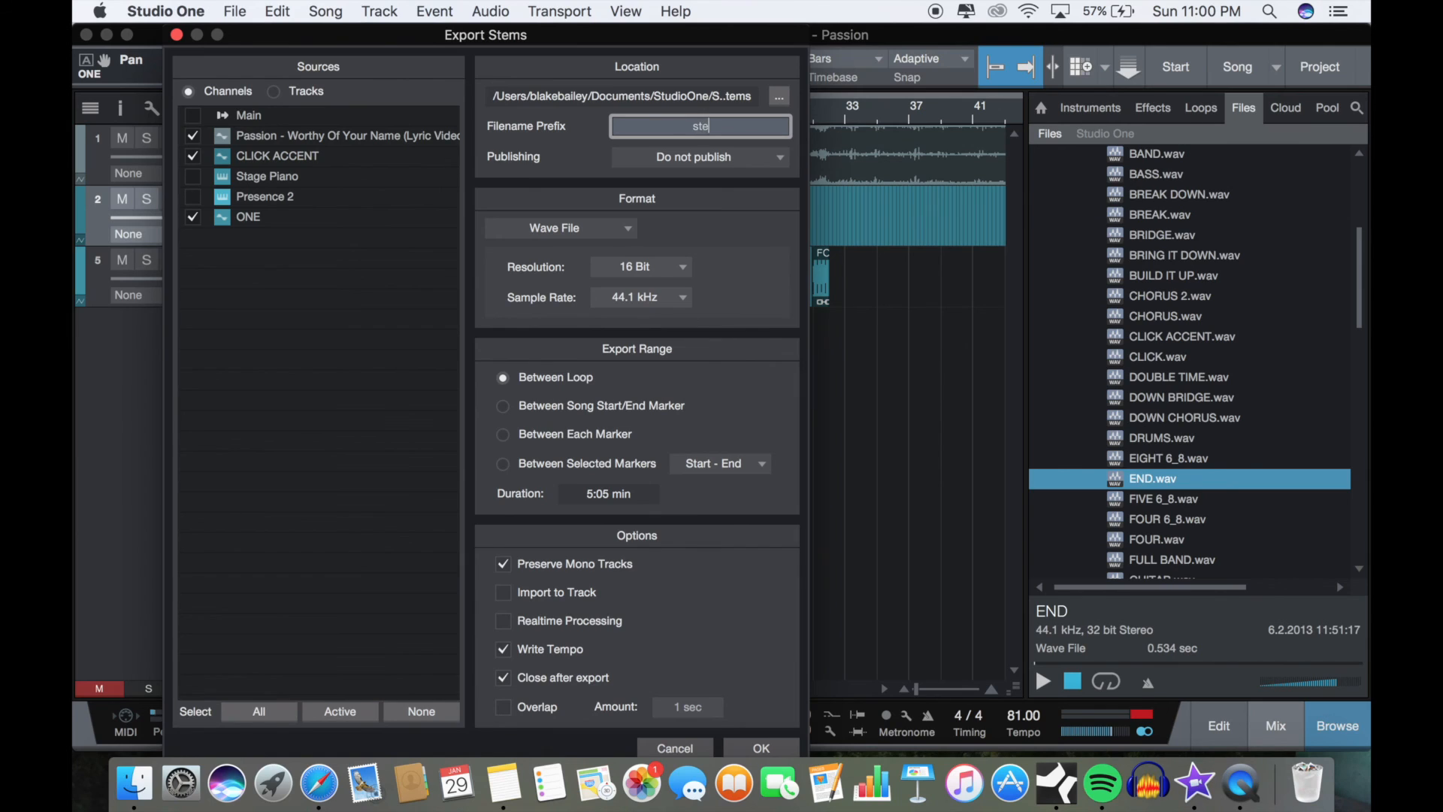
pyautogui.write('ms')
pyautogui.click(780, 264)
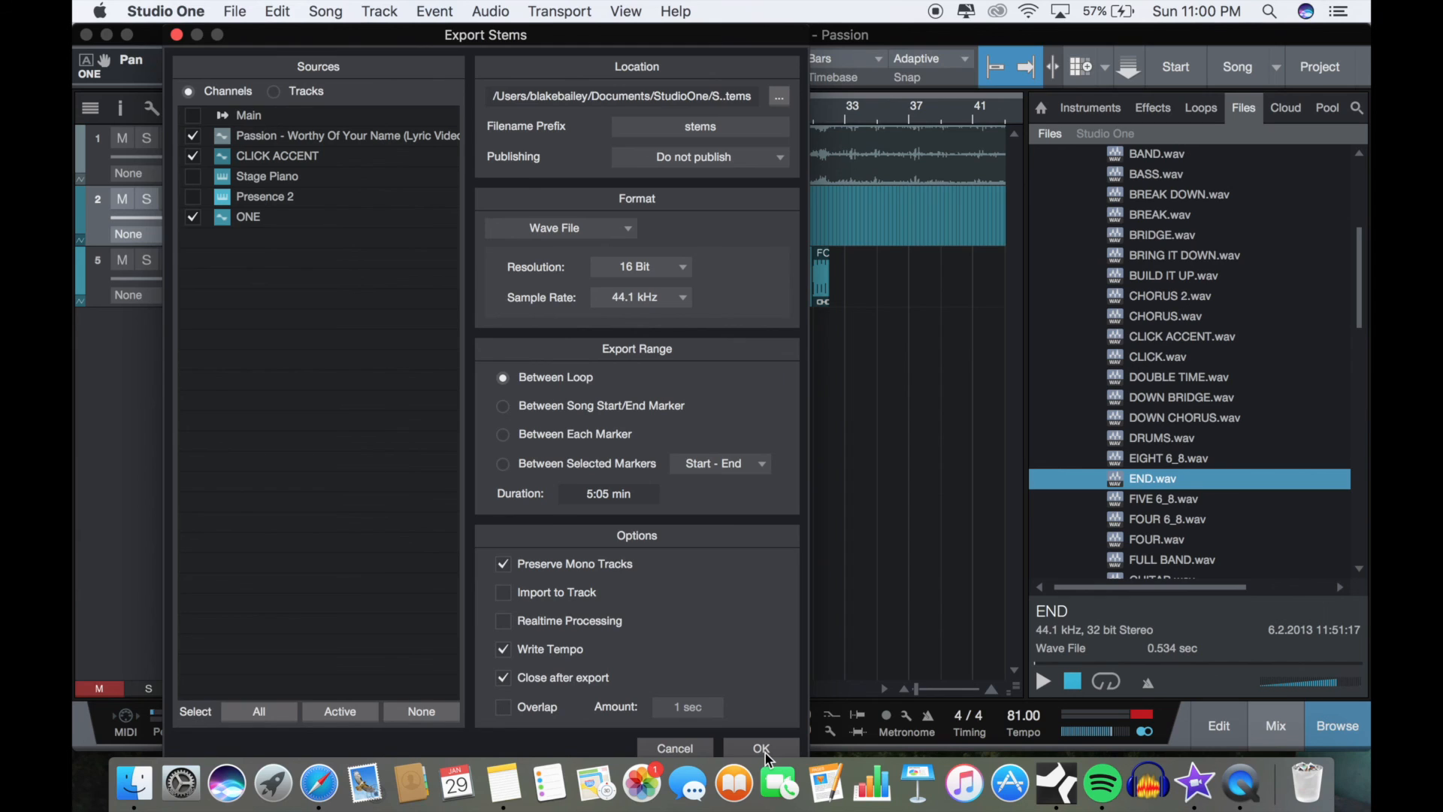
pyautogui.click(665, 748)
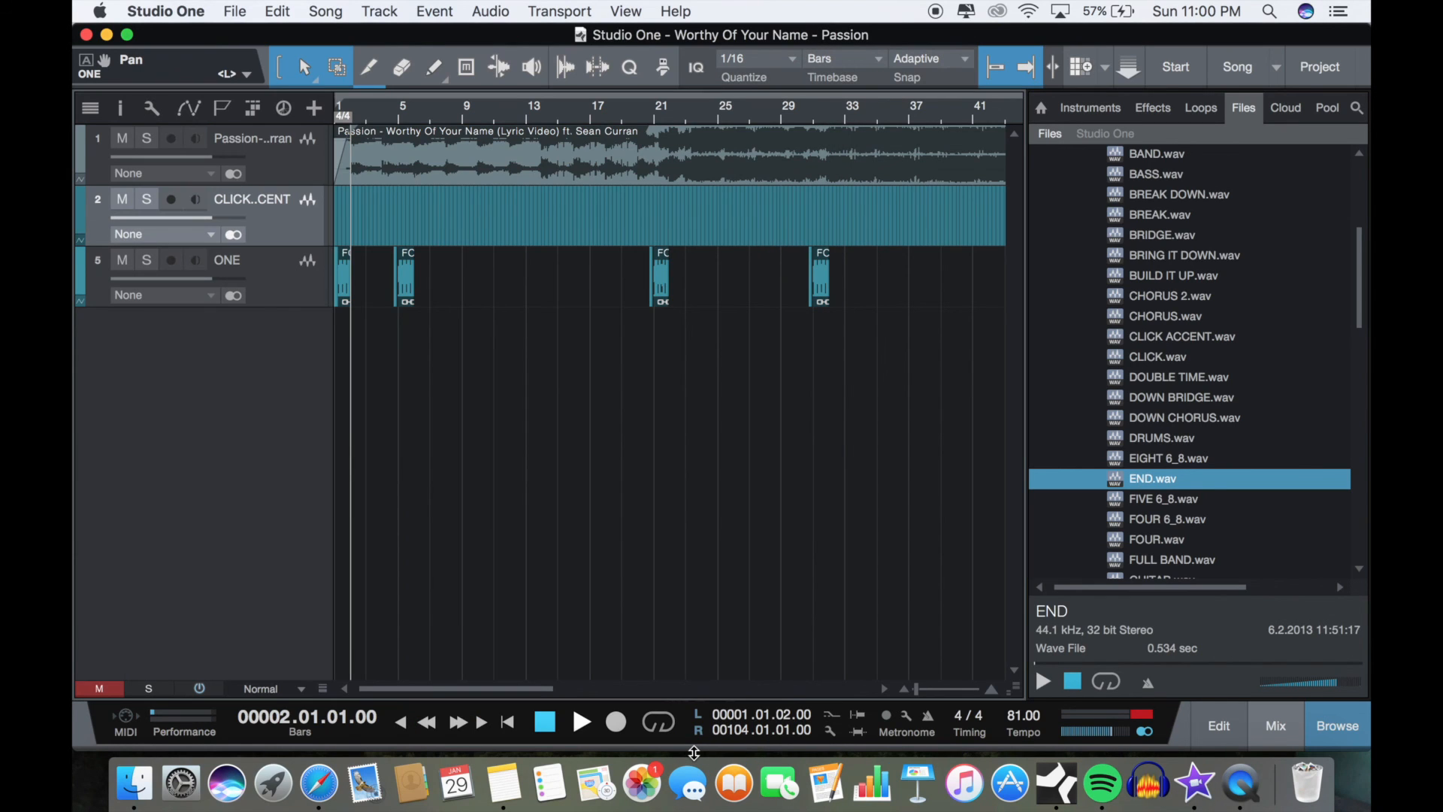